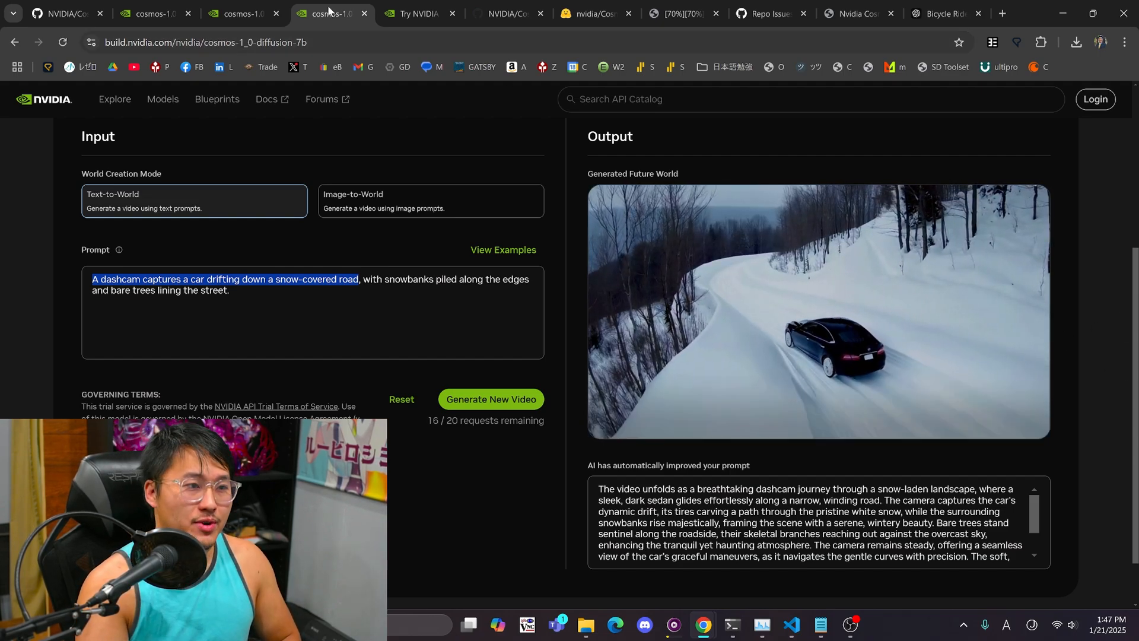
Review the Image-to-World results for the factory and the yellow hard hat, and switch the hard hat page to Text-to-World.
{"action": "left_click", "coordinate": [255, 11]}
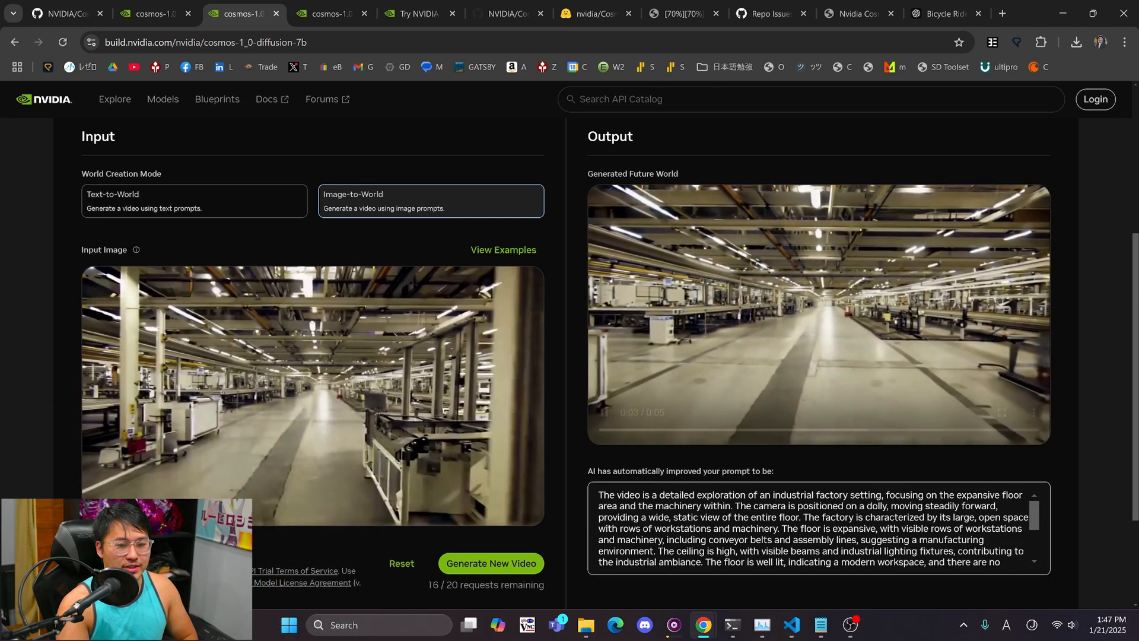
{"action": "left_click_drag", "start_coordinate": [771, 495], "coordinate": [889, 495]}
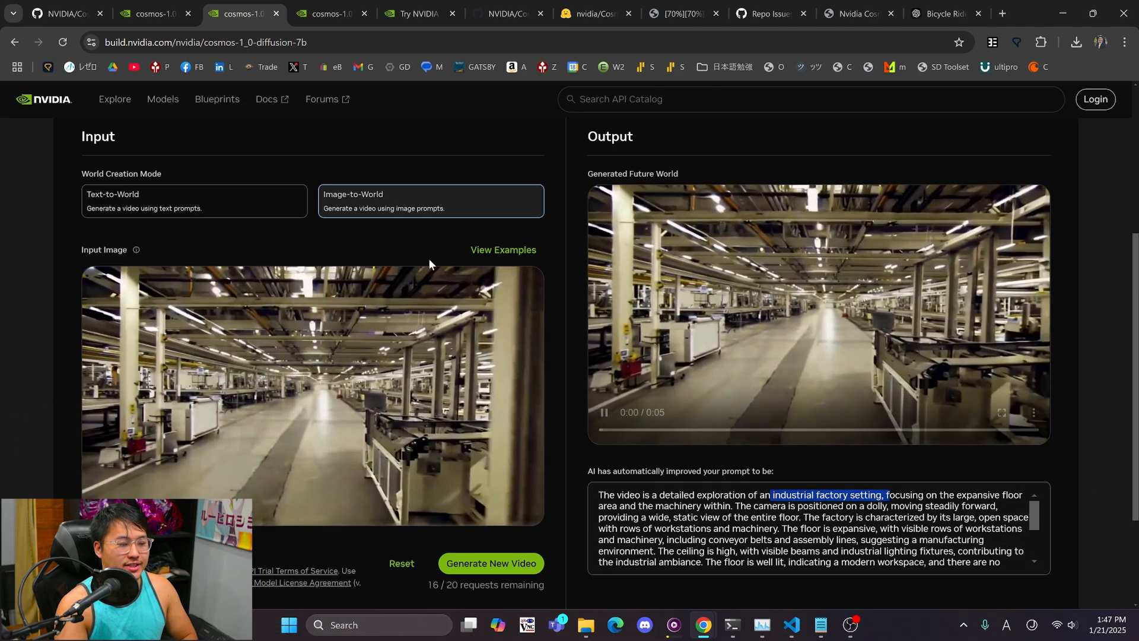
{"action": "left_click", "coordinate": [159, 13]}
{"action": "scroll", "coordinate": [602, 372], "scroll_direction": "down", "scroll_amount": 1}
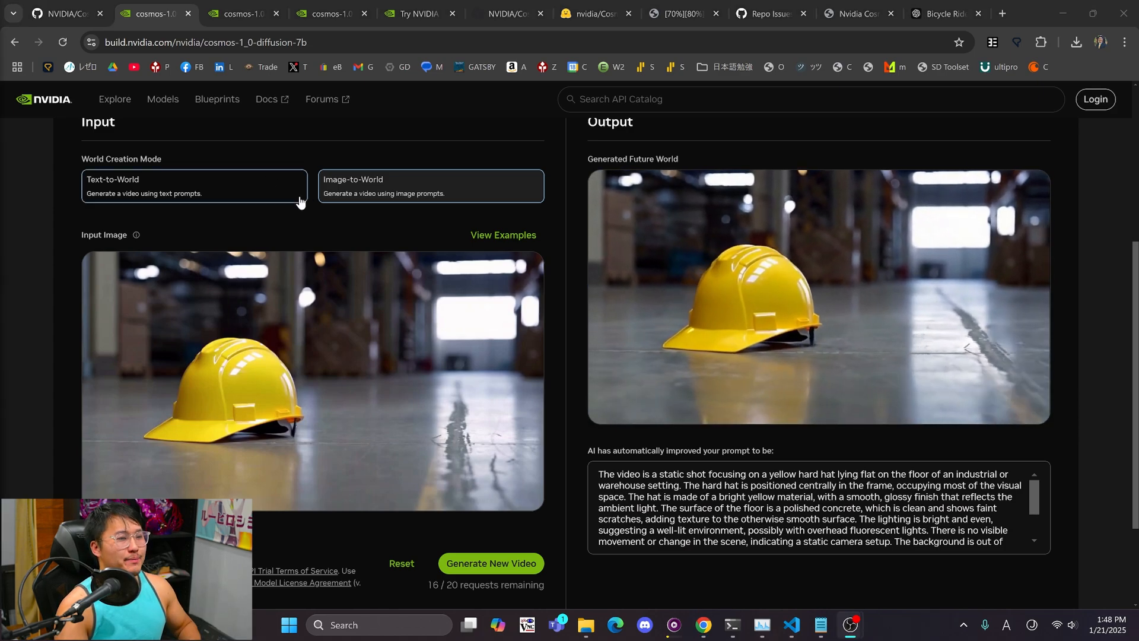
{"action": "scroll", "coordinate": [309, 265], "scroll_direction": "up", "scroll_amount": 1}
{"action": "scroll", "coordinate": [308, 266], "scroll_direction": "down", "scroll_amount": 1}
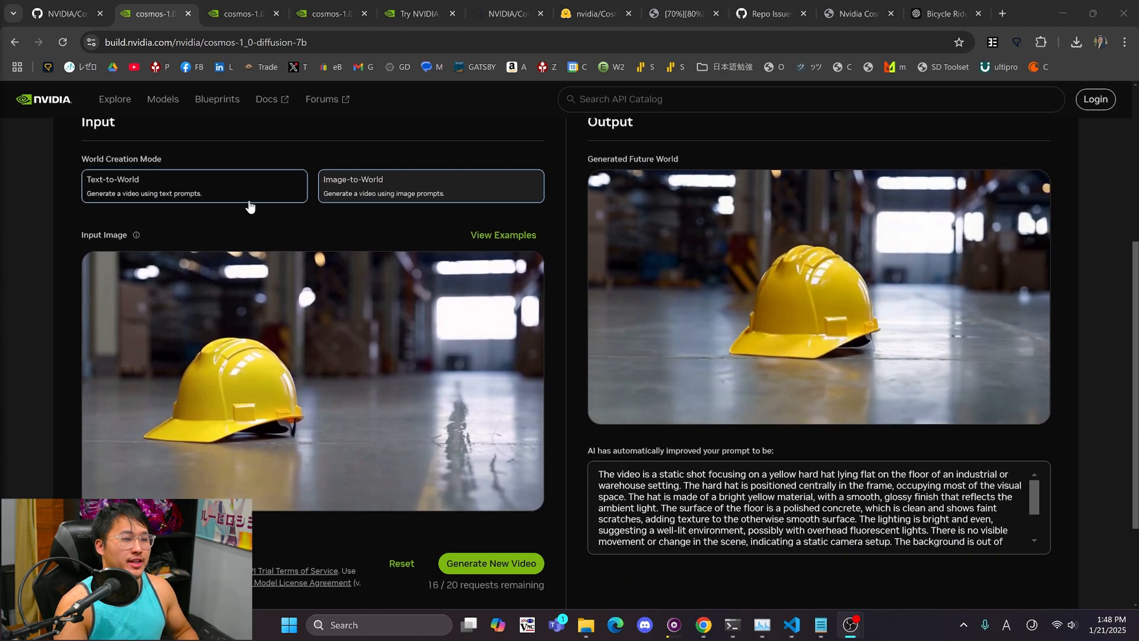
{"action": "left_click", "coordinate": [223, 188]}
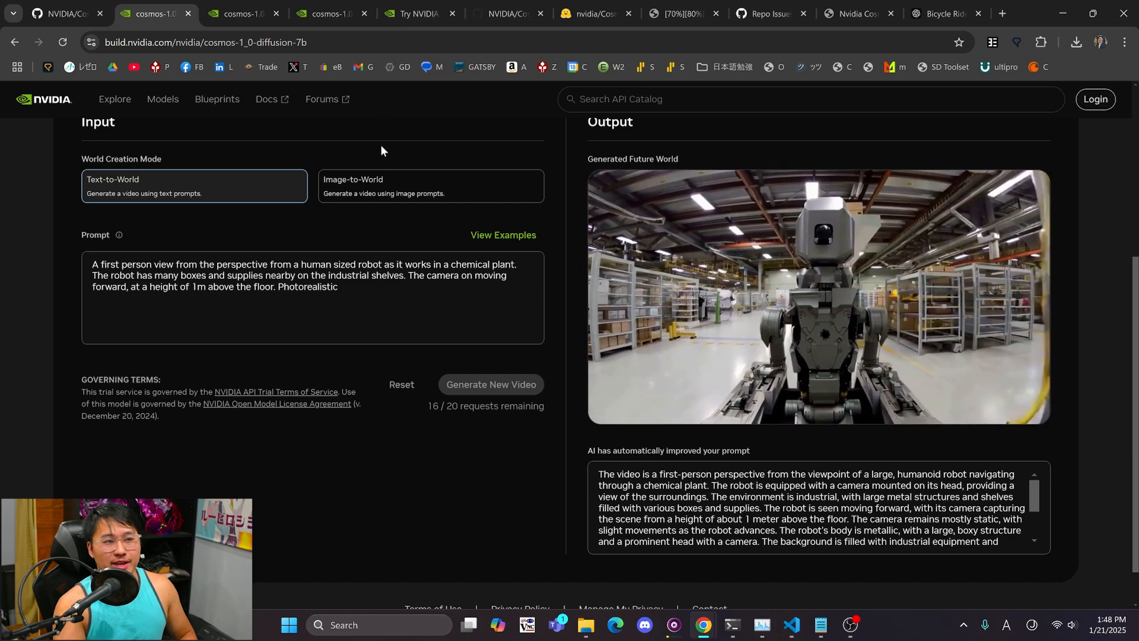
Open the cosmos-1.0-diffusion-7b model page from NVIDIA's Explore page and look over its input and output area.
{"action": "left_click", "coordinate": [411, 15]}
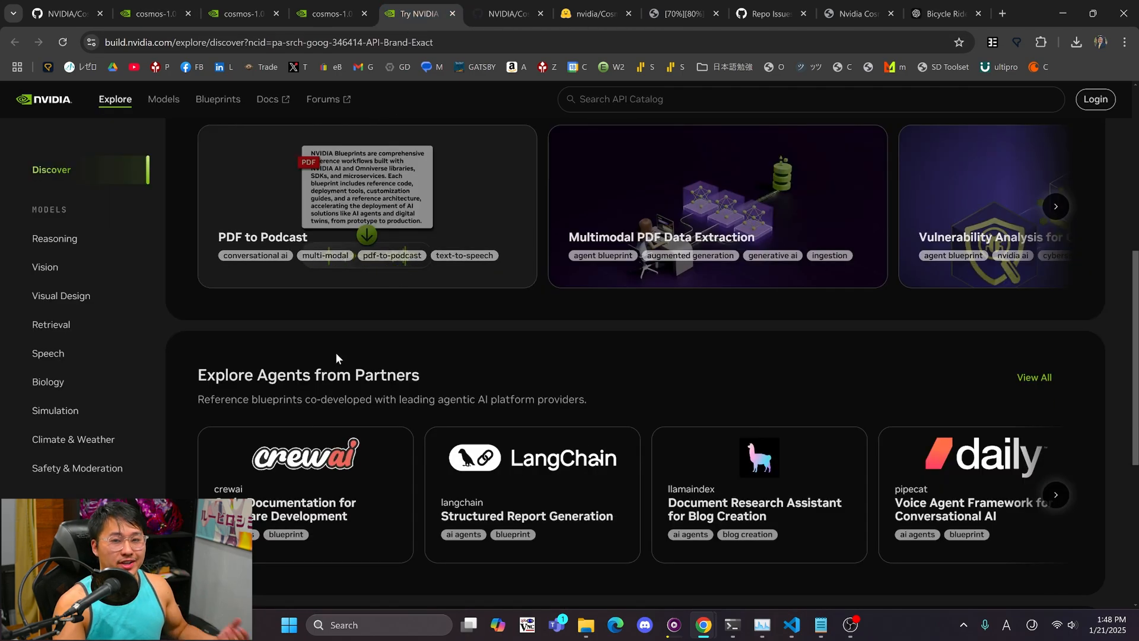
{"action": "scroll", "coordinate": [336, 352], "scroll_direction": "up", "scroll_amount": 4}
{"action": "scroll", "coordinate": [336, 358], "scroll_direction": "up", "scroll_amount": 2}
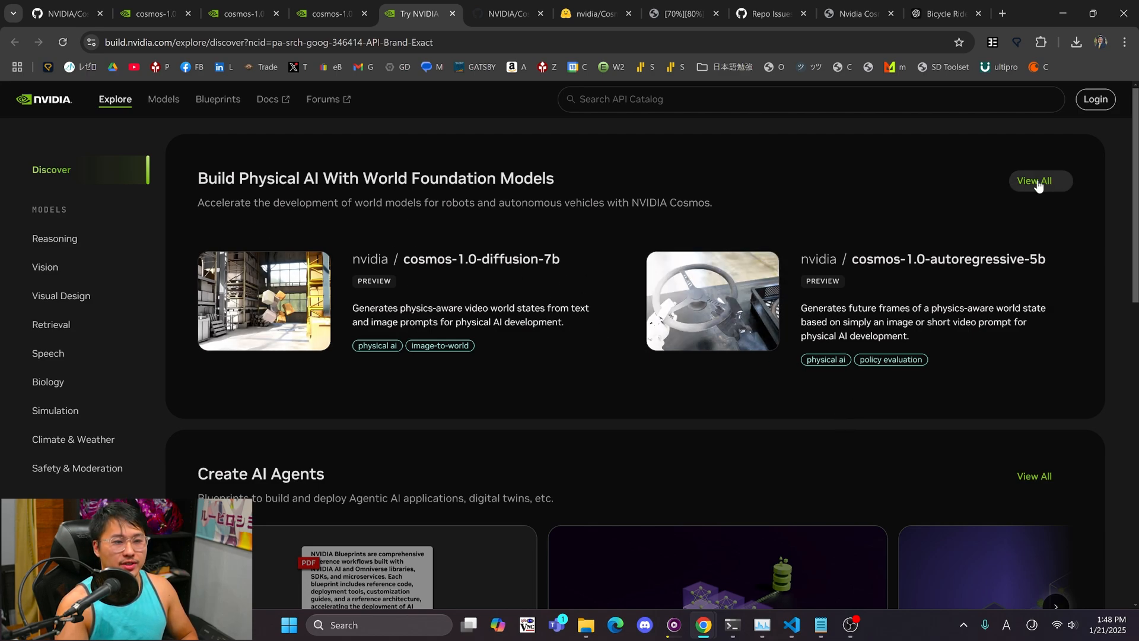
{"action": "left_click", "coordinate": [367, 265]}
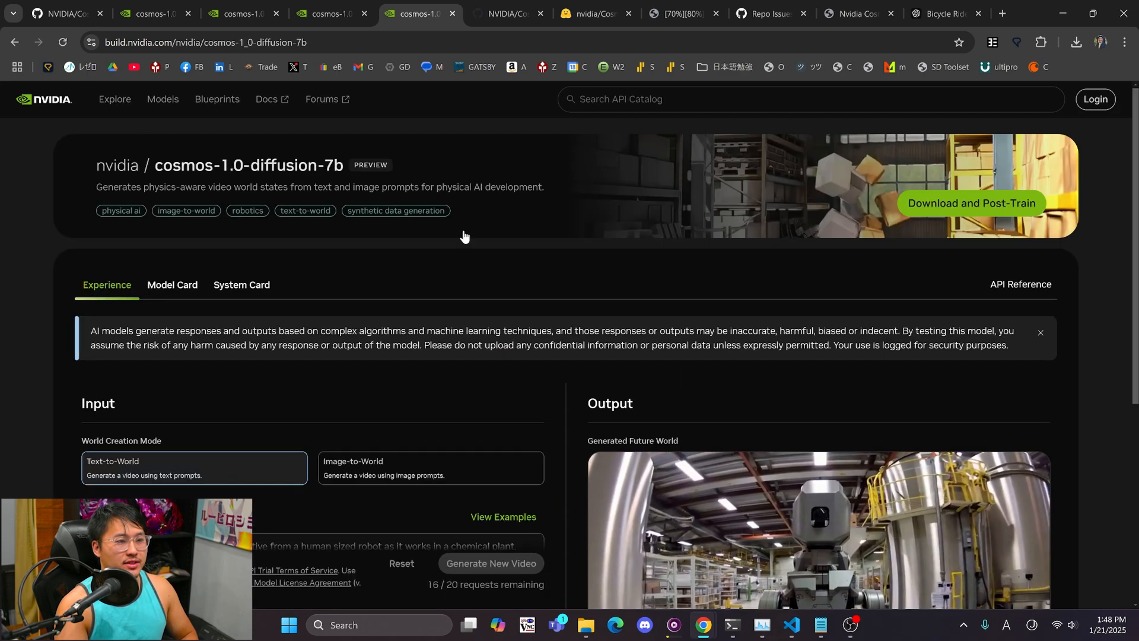
{"action": "scroll", "coordinate": [412, 323], "scroll_direction": "down", "scroll_amount": 2}
{"action": "scroll", "coordinate": [416, 311], "scroll_direction": "up", "scroll_amount": 2}
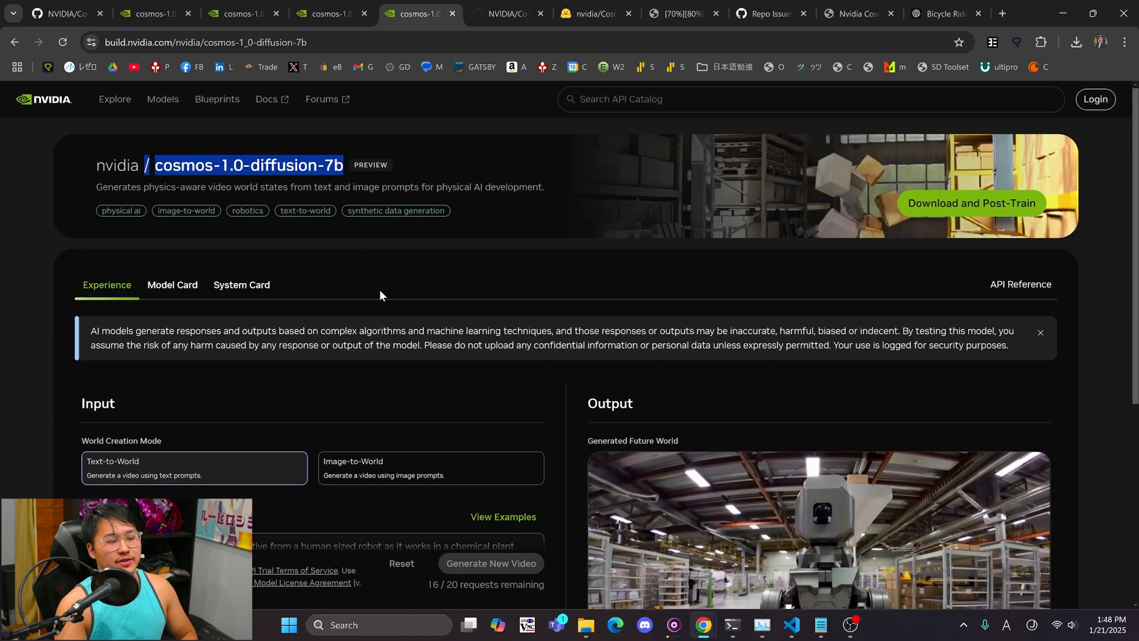
{"action": "scroll", "coordinate": [339, 322], "scroll_direction": "down", "scroll_amount": 2}
{"action": "key", "text": "ctrl+Page_Up"}
{"action": "key", "text": "ctrl+Page_Up"}
{"action": "key", "text": "ctrl+Page_Up"}
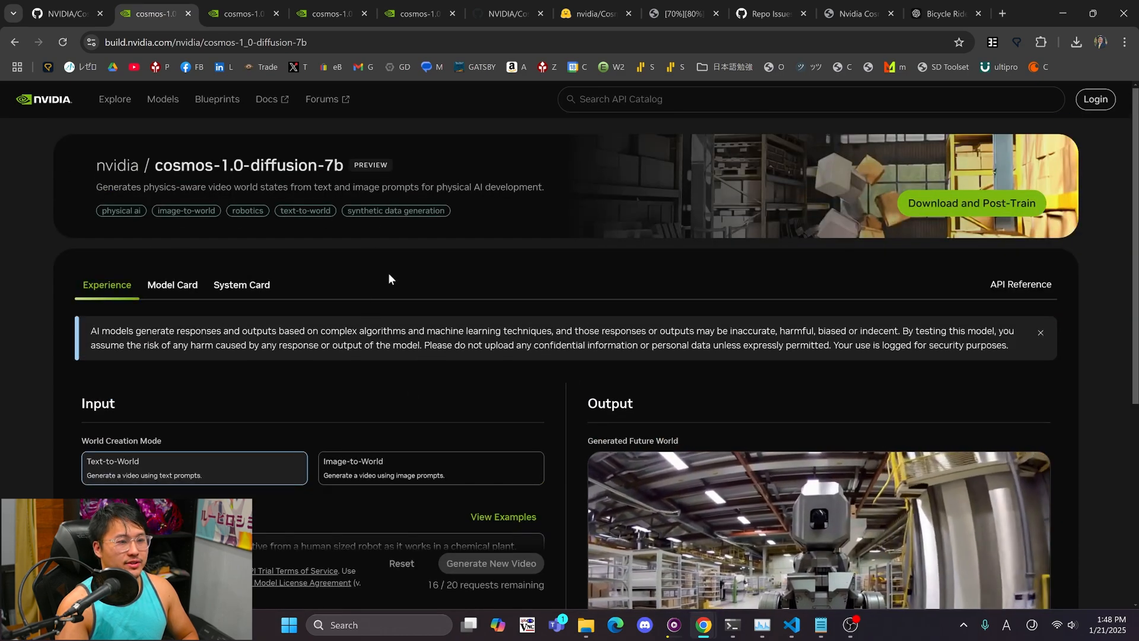
{"action": "scroll", "coordinate": [388, 272], "scroll_direction": "down", "scroll_amount": 3}
{"action": "key", "text": "ctrl+Page_Down"}
{"action": "key", "text": "ctrl+Page_Down"}
{"action": "key", "text": "ctrl+Page_Down"}
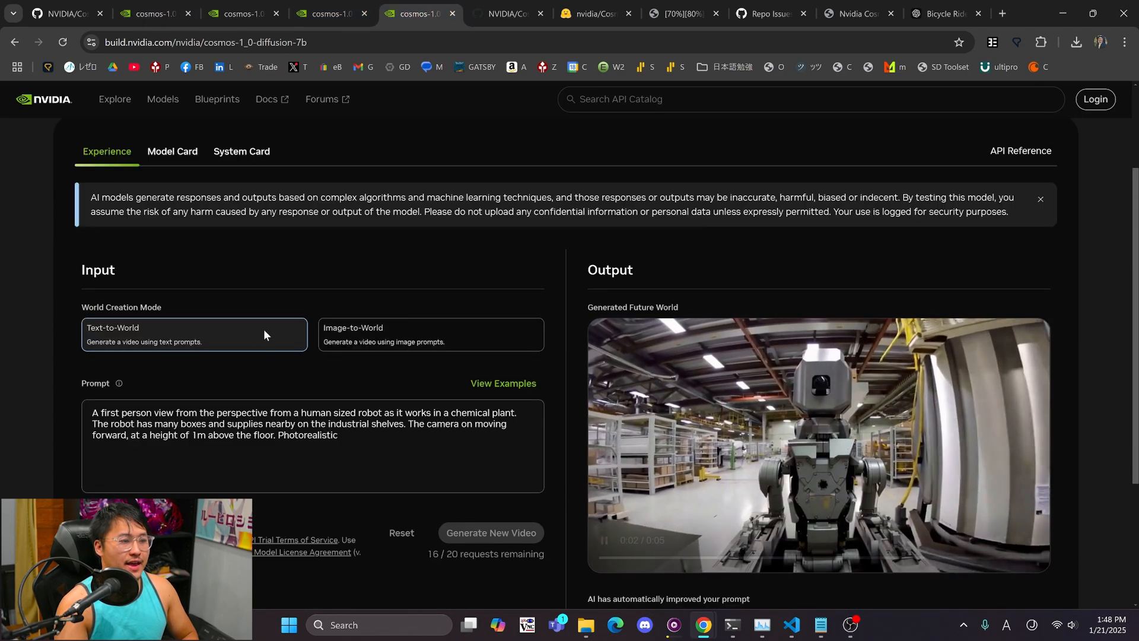
Load the Autonomous Vehicles example of the forest road as the Text-to-World video and prompt.
{"action": "scroll", "coordinate": [492, 328], "scroll_direction": "down", "scroll_amount": 1}
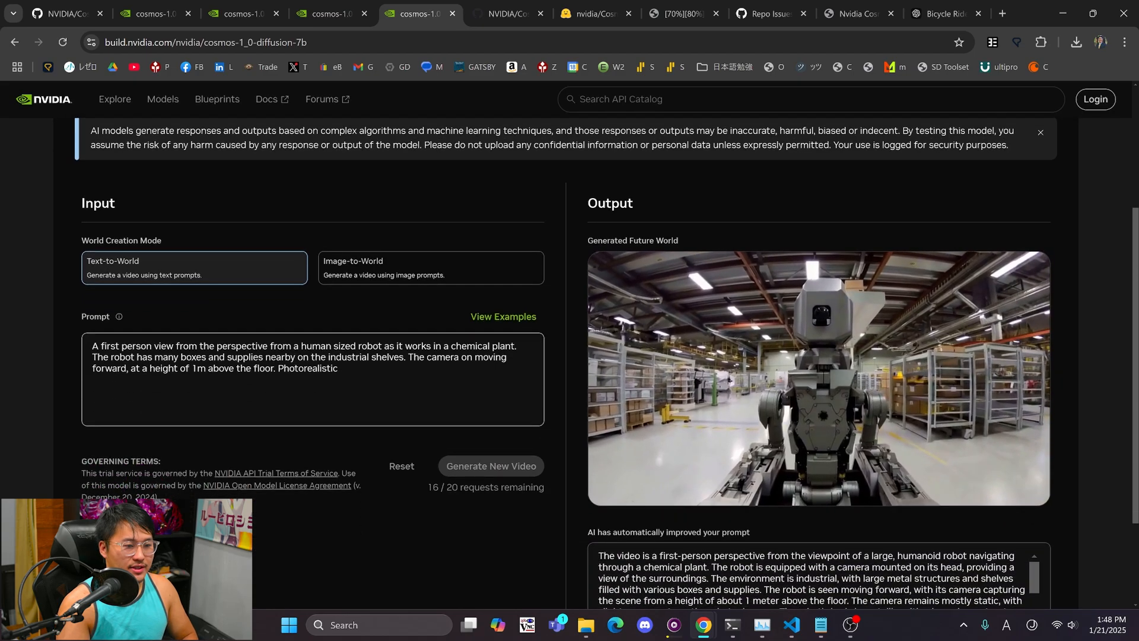
{"action": "left_click", "coordinate": [491, 321]}
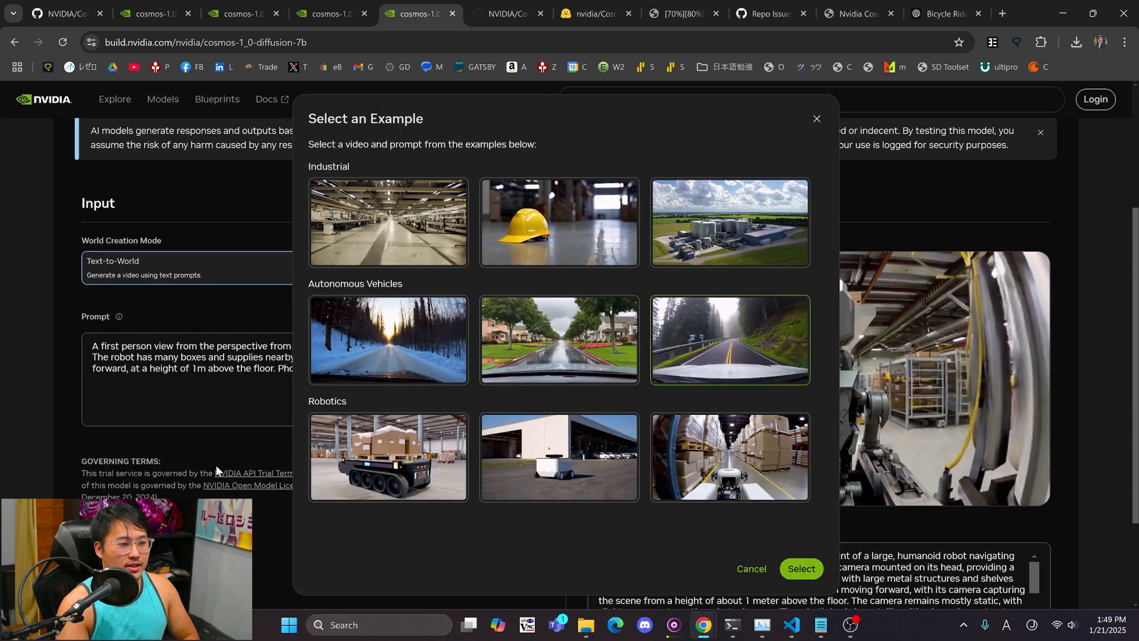
{"action": "left_click", "coordinate": [800, 568]}
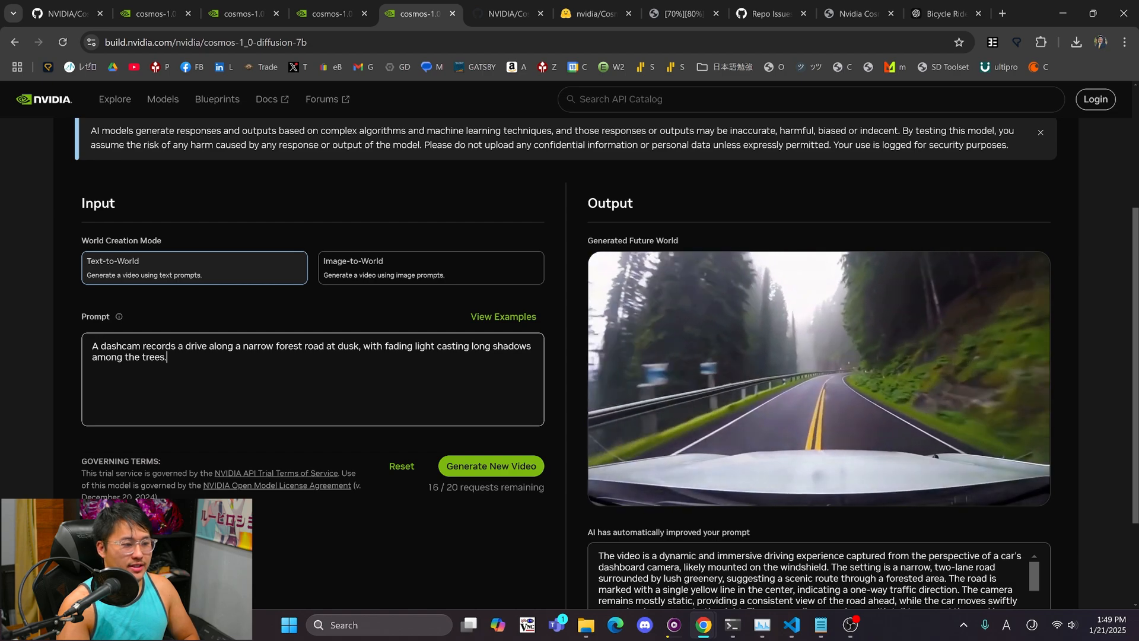
Replace "forest" with "desert" and "trees" with "cactus" in the dashcam prompt, and generate a new video.
{"action": "left_click_drag", "start_coordinate": [101, 345], "coordinate": [274, 346]}
{"action": "left_click", "coordinate": [337, 346]}
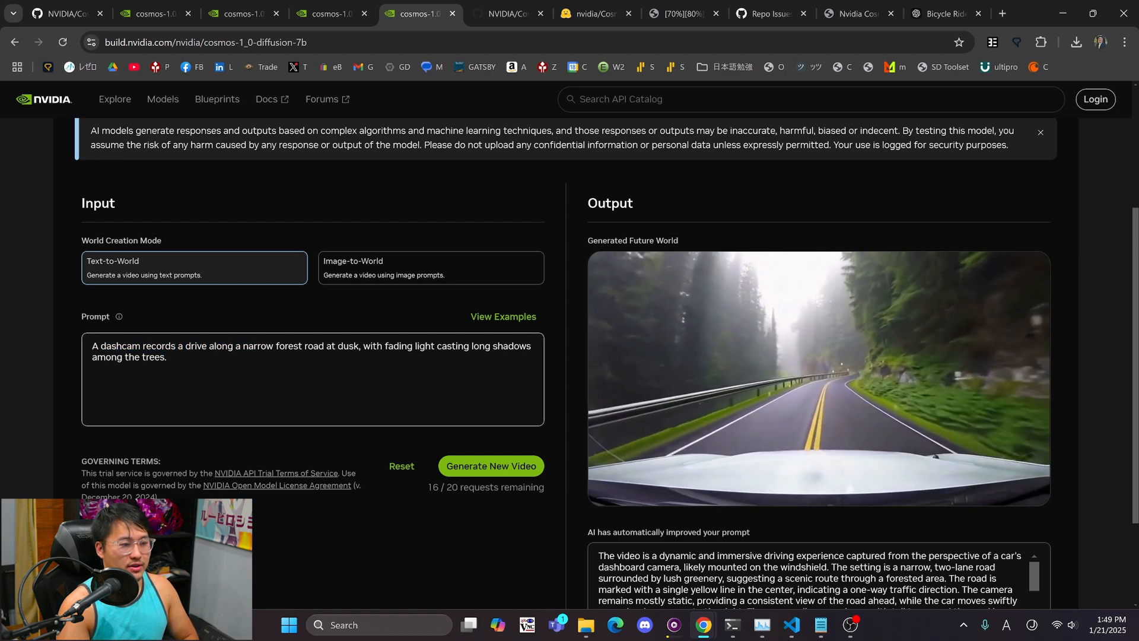
{"action": "left_click", "coordinate": [274, 346]}
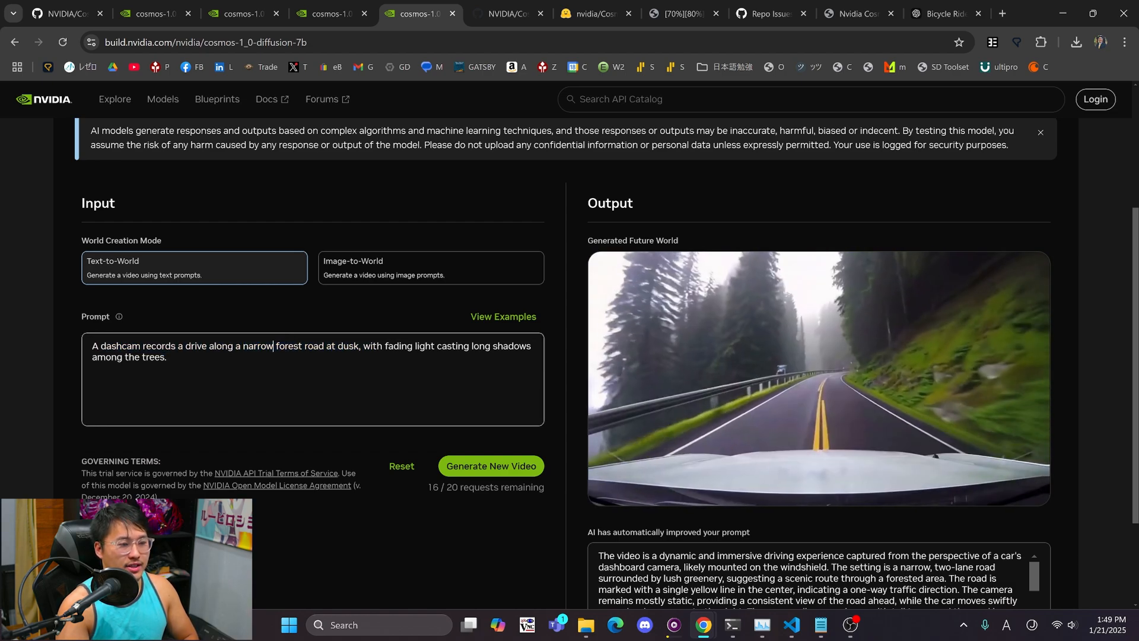
{"action": "double_click", "coordinate": [289, 345]}
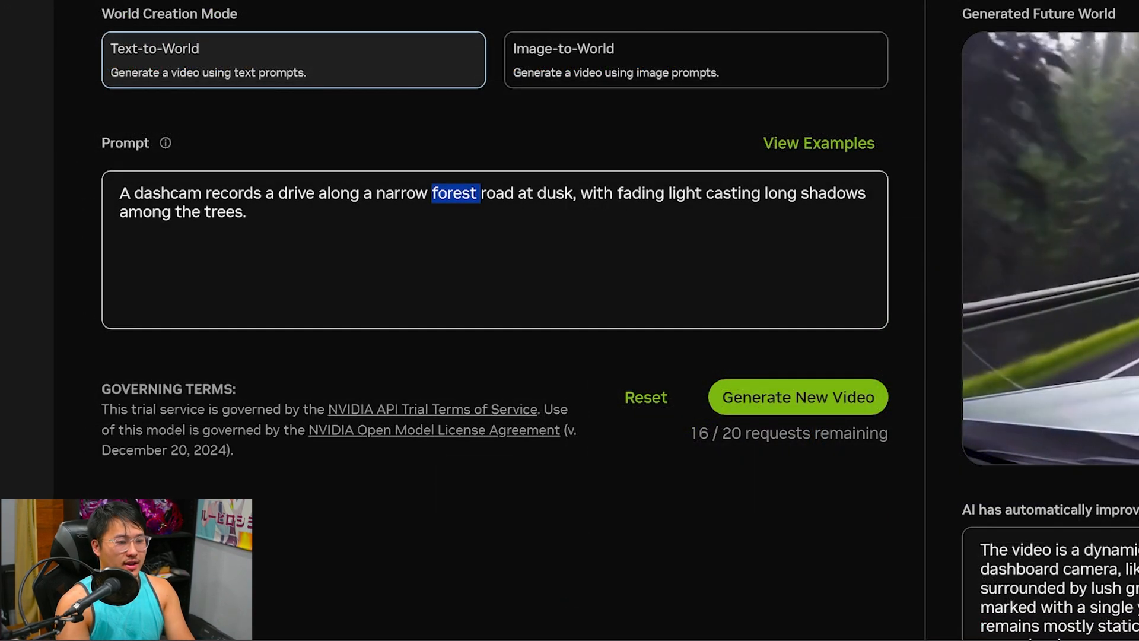
{"action": "type", "text": "desert"}
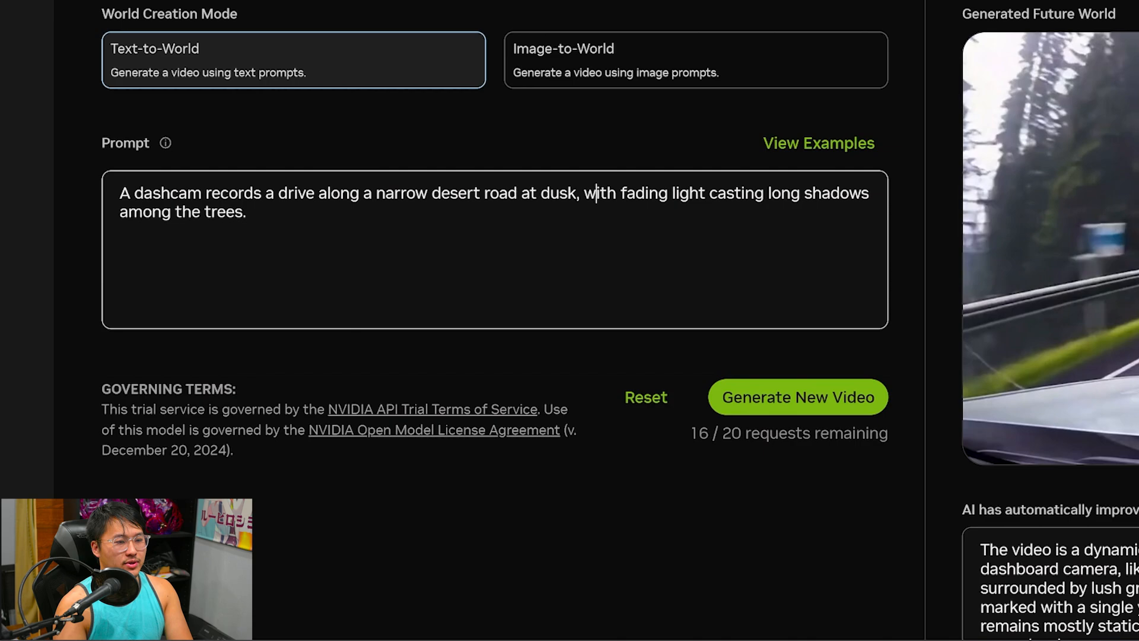
{"action": "left_click", "coordinate": [755, 193]}
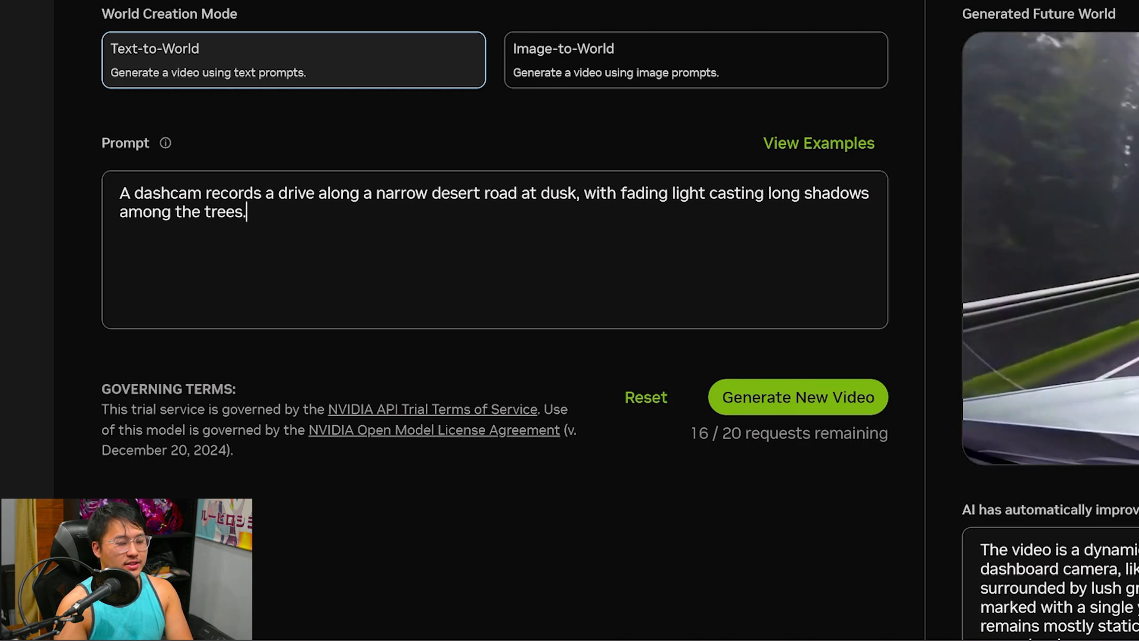
{"action": "double_click", "coordinate": [223, 212]}
{"action": "type", "text": "cactus"}
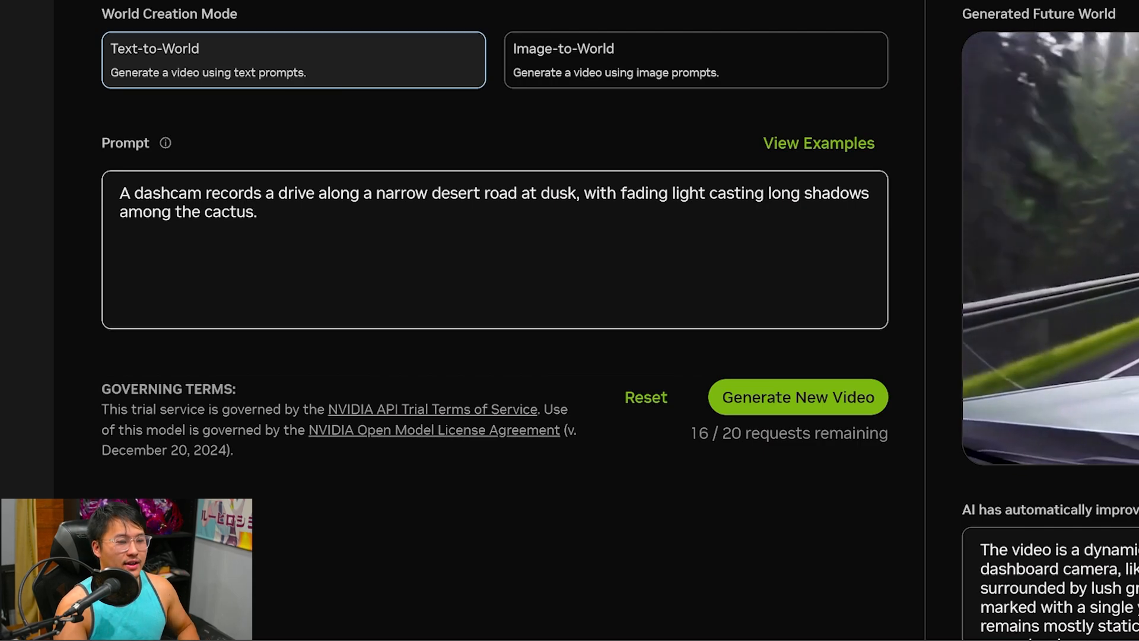
{"action": "left_click", "coordinate": [795, 407]}
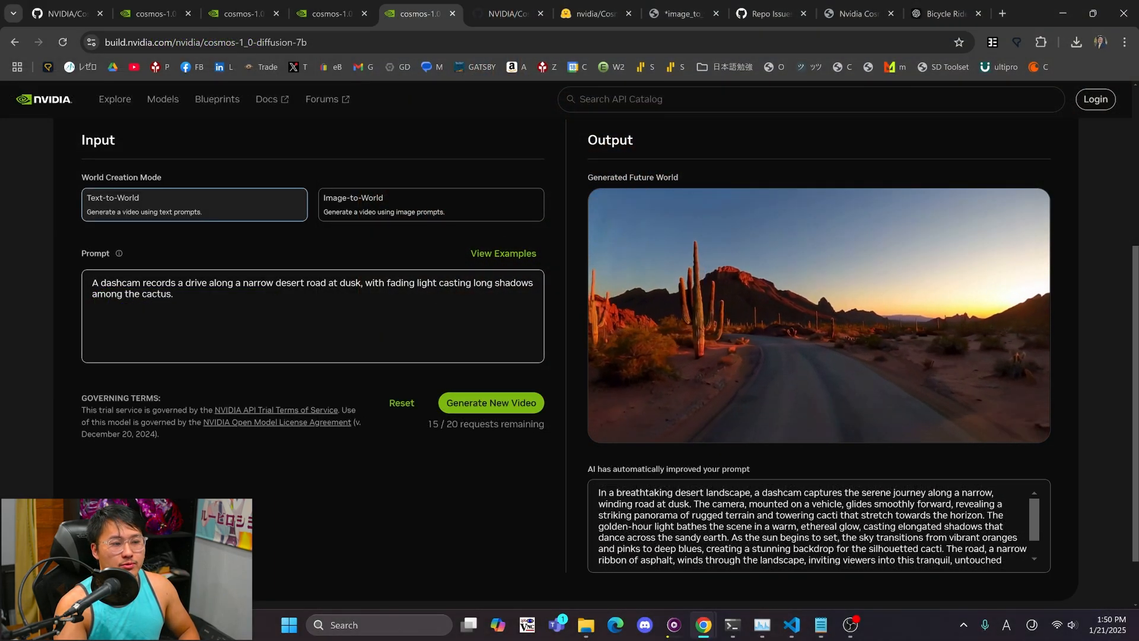
Review the end of the desert prompt, and look over the robot input image and output in Image-to-World mode.
{"action": "left_click_drag", "start_coordinate": [414, 283], "coordinate": [173, 295]}
{"action": "left_click", "coordinate": [173, 294]}
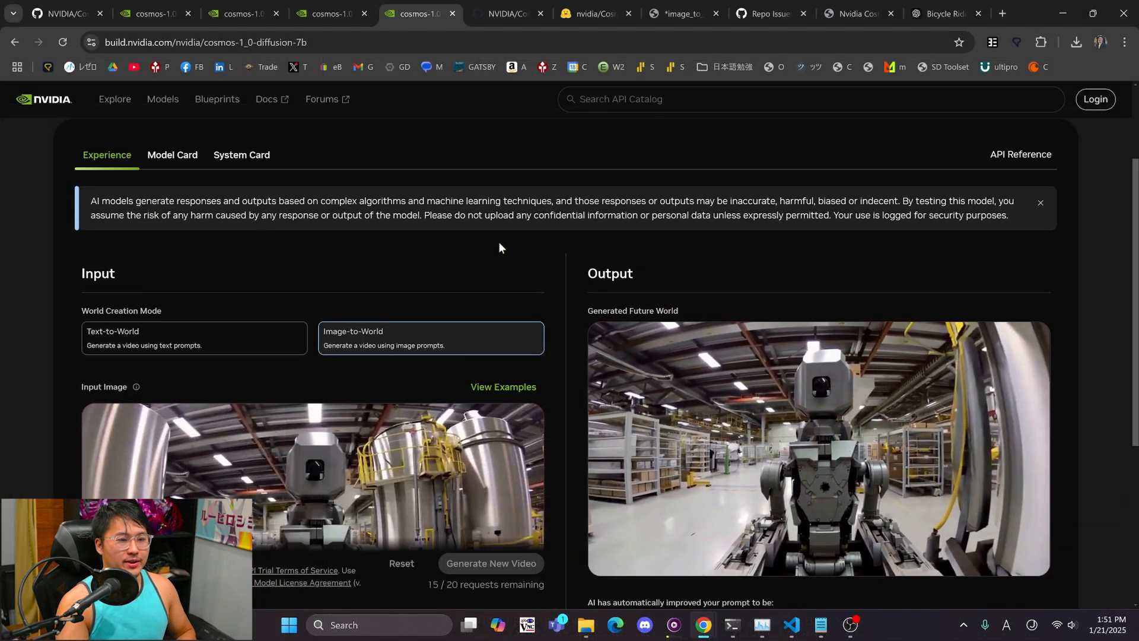
{"action": "scroll", "coordinate": [533, 301], "scroll_direction": "down", "scroll_amount": 5}
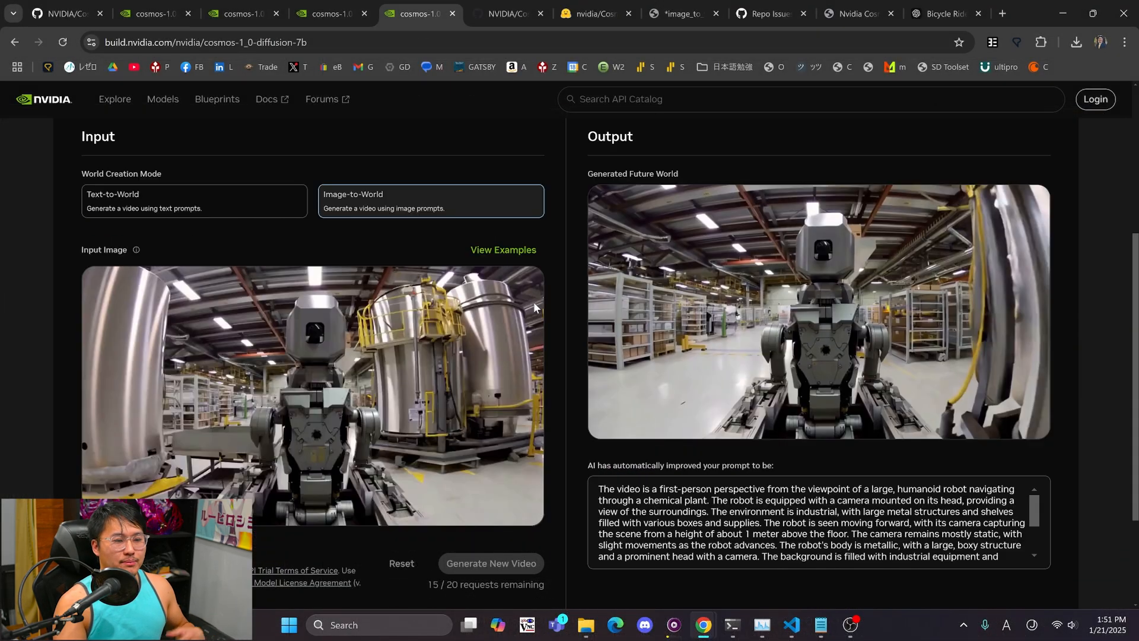
{"action": "scroll", "coordinate": [532, 301], "scroll_direction": "up", "scroll_amount": 4}
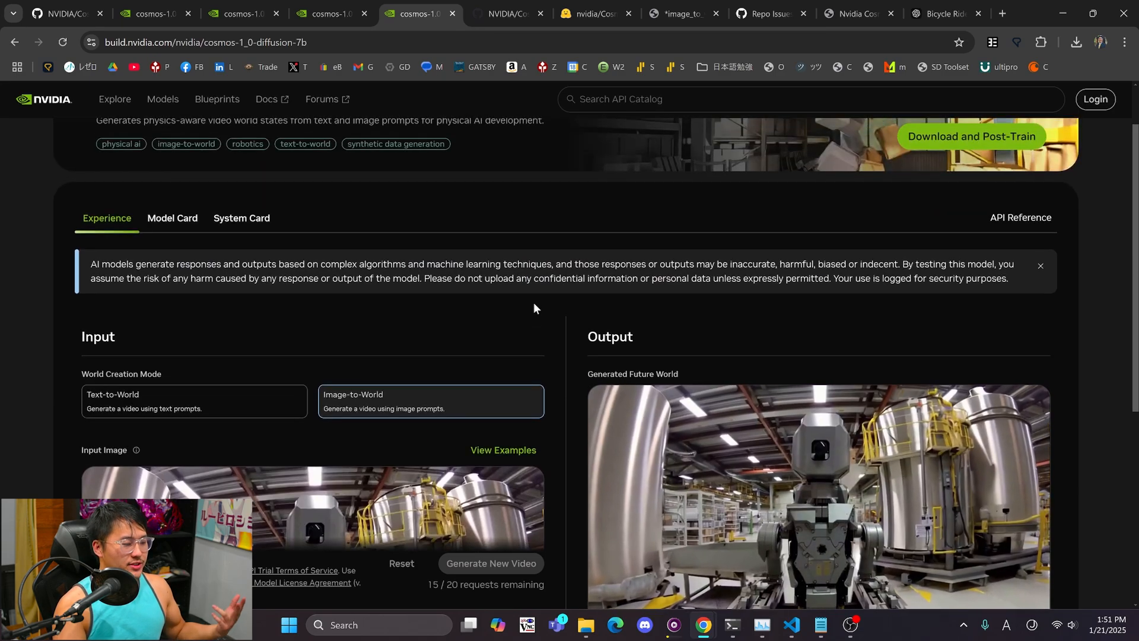
{"action": "scroll", "coordinate": [597, 314], "scroll_direction": "up", "scroll_amount": 1}
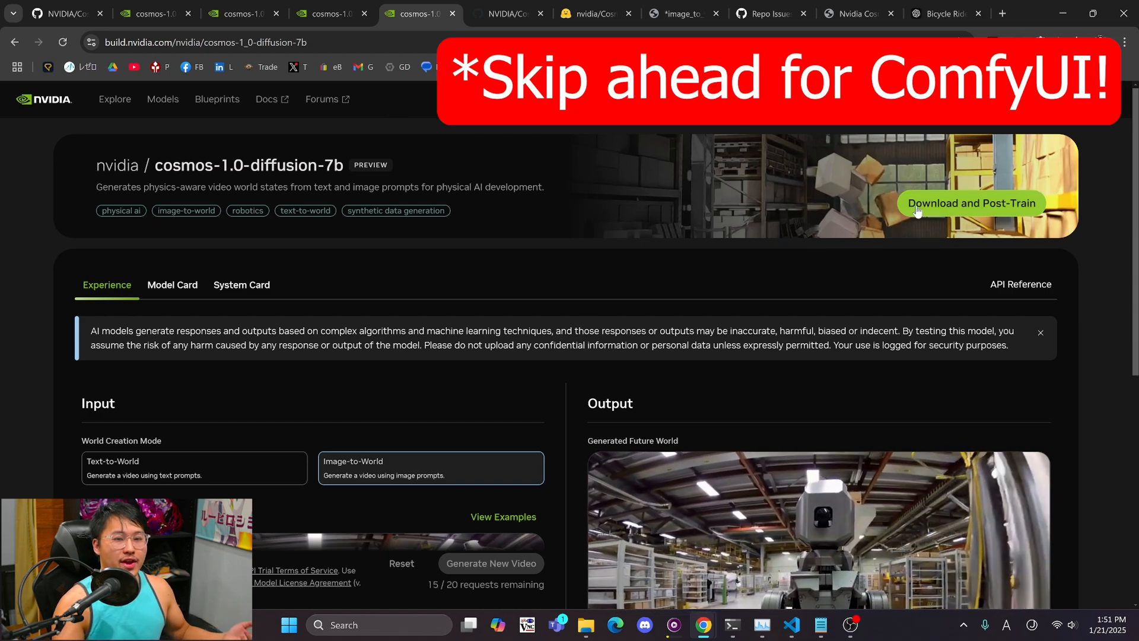
Open the NVIDIA Cosmos GitHub repository through the model's Download and Post-Train option and find the Inference section of its README.
{"action": "left_click", "coordinate": [971, 203]}
{"action": "left_click", "coordinate": [753, 431]}
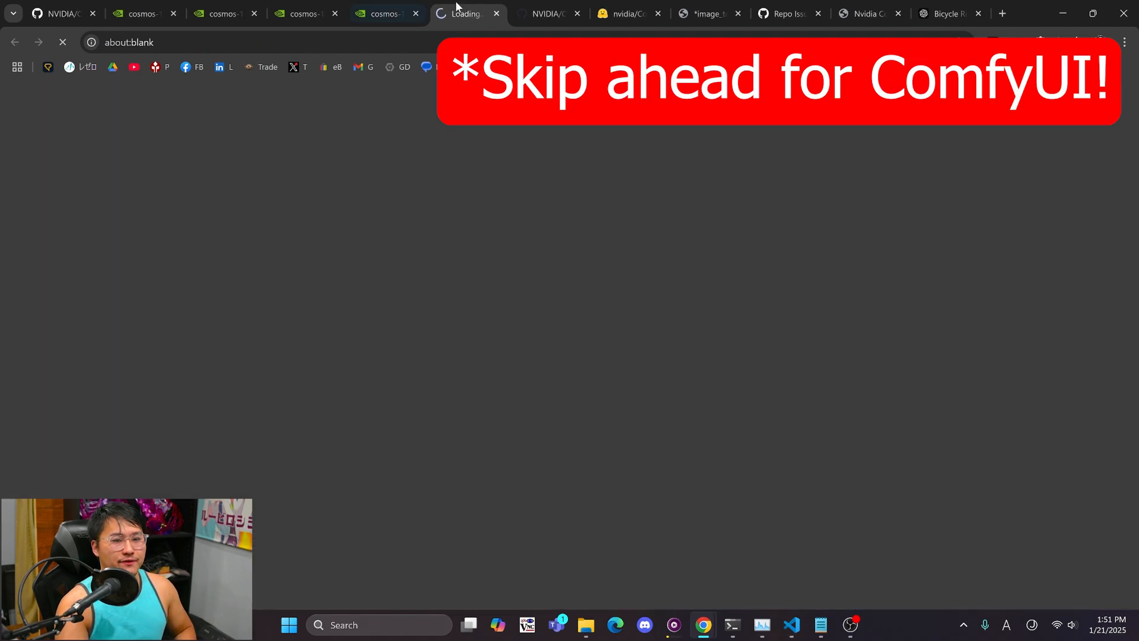
{"action": "scroll", "coordinate": [148, 269], "scroll_direction": "down", "scroll_amount": 5}
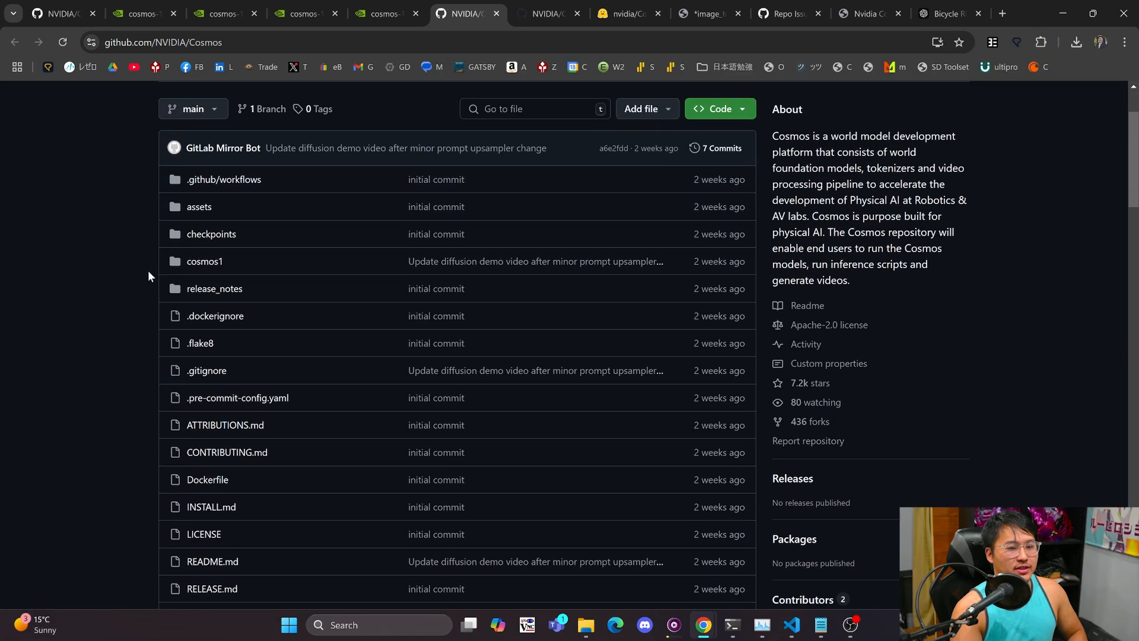
{"action": "scroll", "coordinate": [146, 275], "scroll_direction": "down", "scroll_amount": 10}
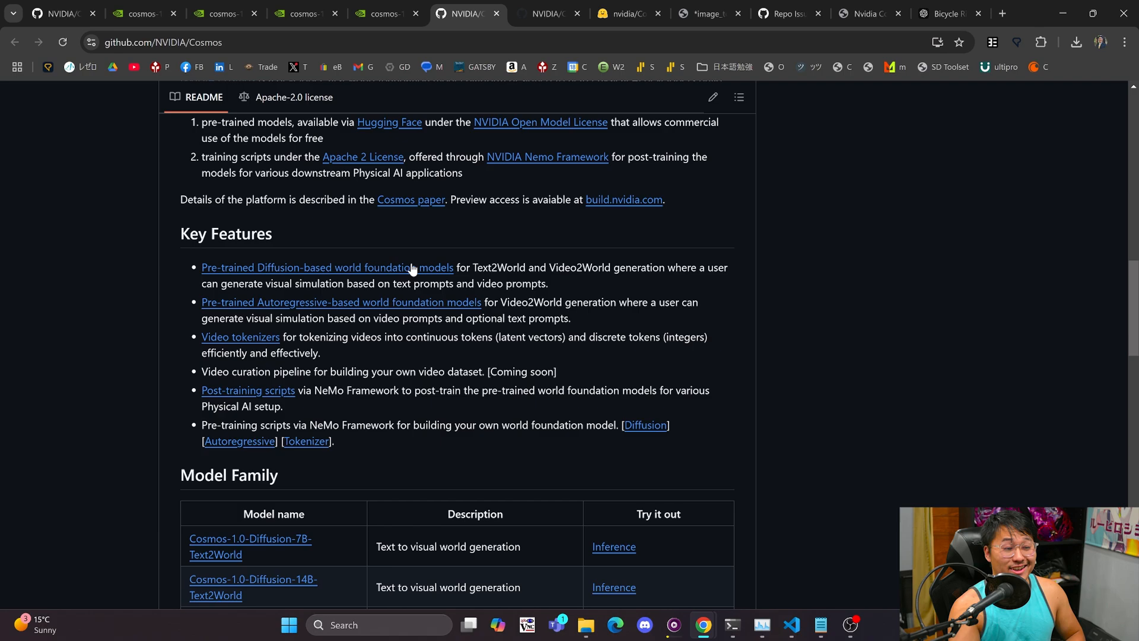
{"action": "scroll", "coordinate": [147, 286], "scroll_direction": "down", "scroll_amount": 10}
{"action": "scroll", "coordinate": [166, 288], "scroll_direction": "down", "scroll_amount": 3}
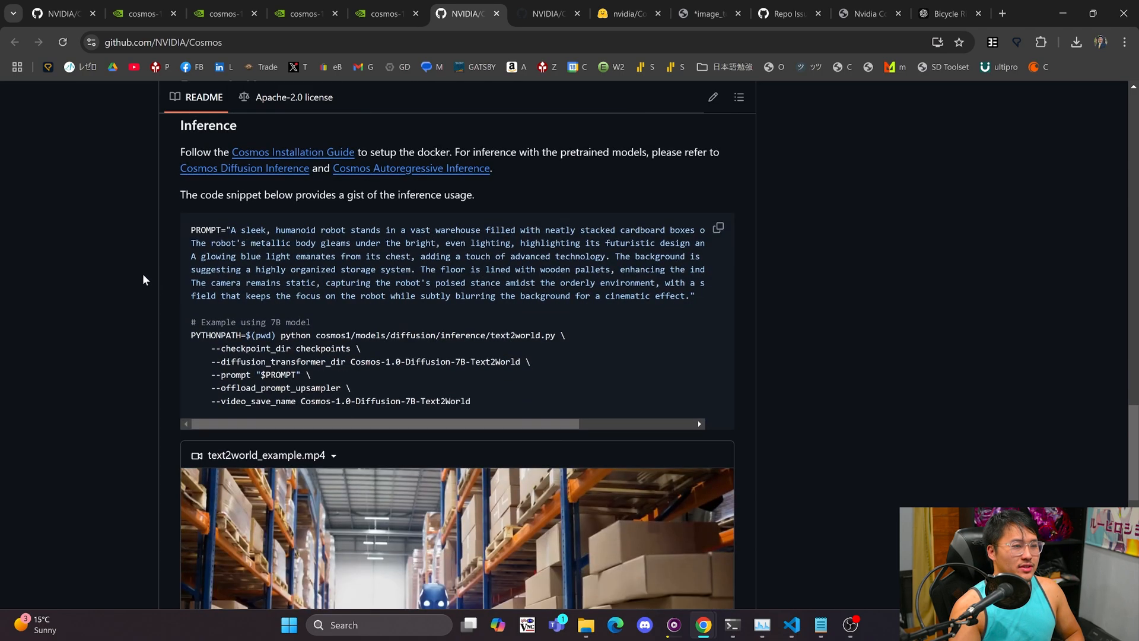
{"action": "scroll", "coordinate": [207, 315], "scroll_direction": "up", "scroll_amount": 2}
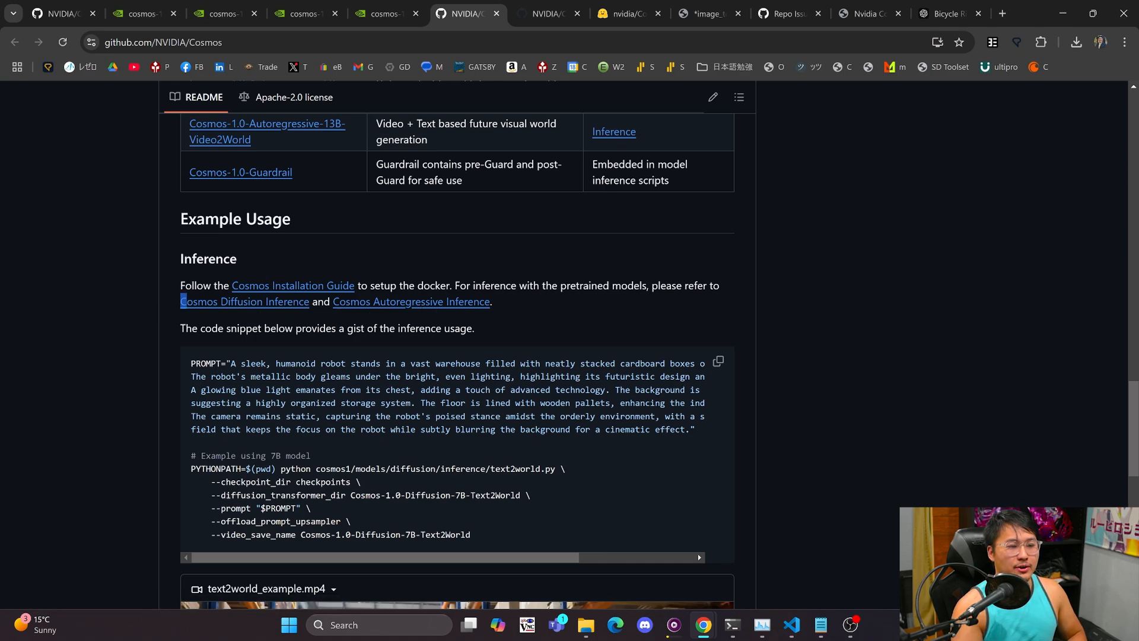
Open the Cosmos Diffusion Inference guide in a new tab and switch to it.
{"action": "left_click_drag", "start_coordinate": [172, 303], "coordinate": [293, 303]}
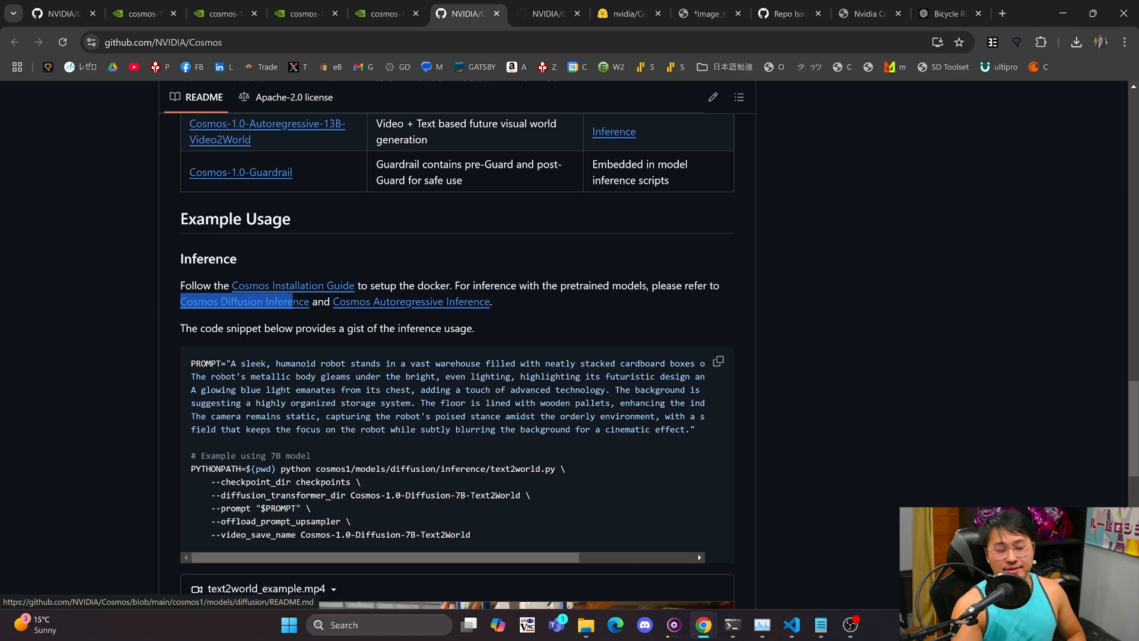
{"action": "right_click", "coordinate": [267, 308]}
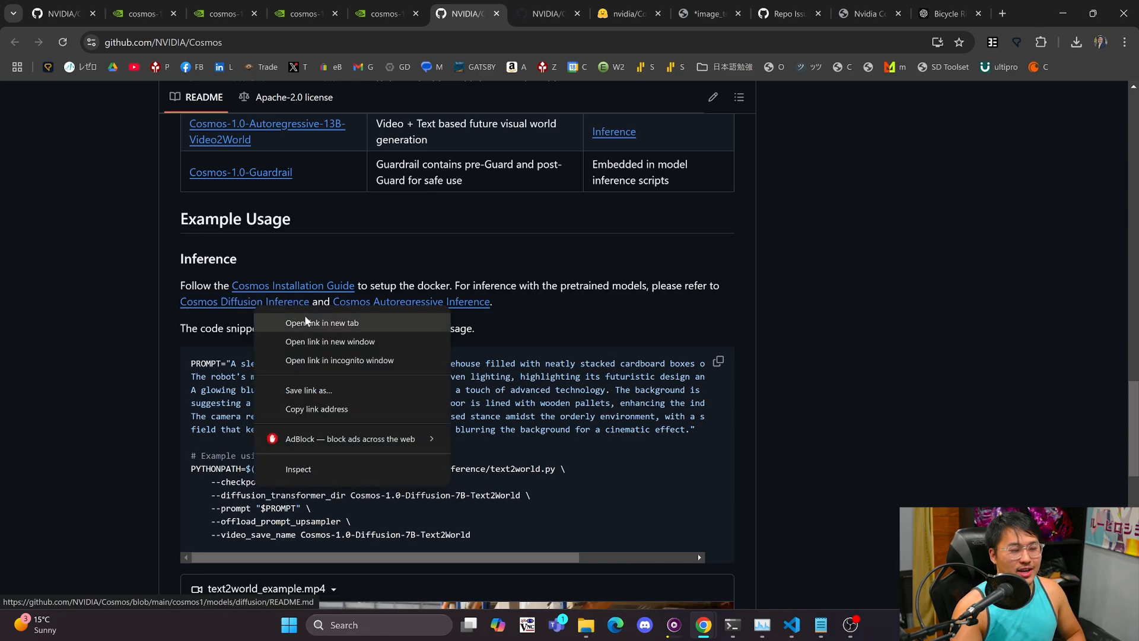
{"action": "left_click", "coordinate": [332, 320]}
{"action": "left_click", "coordinate": [507, 13]}
Examine the diffusion README's weight download instructions, checkpoint folder structure, and memory requirements for each Text2World offloading strategy.
{"action": "scroll", "coordinate": [311, 344], "scroll_direction": "down", "scroll_amount": 10}
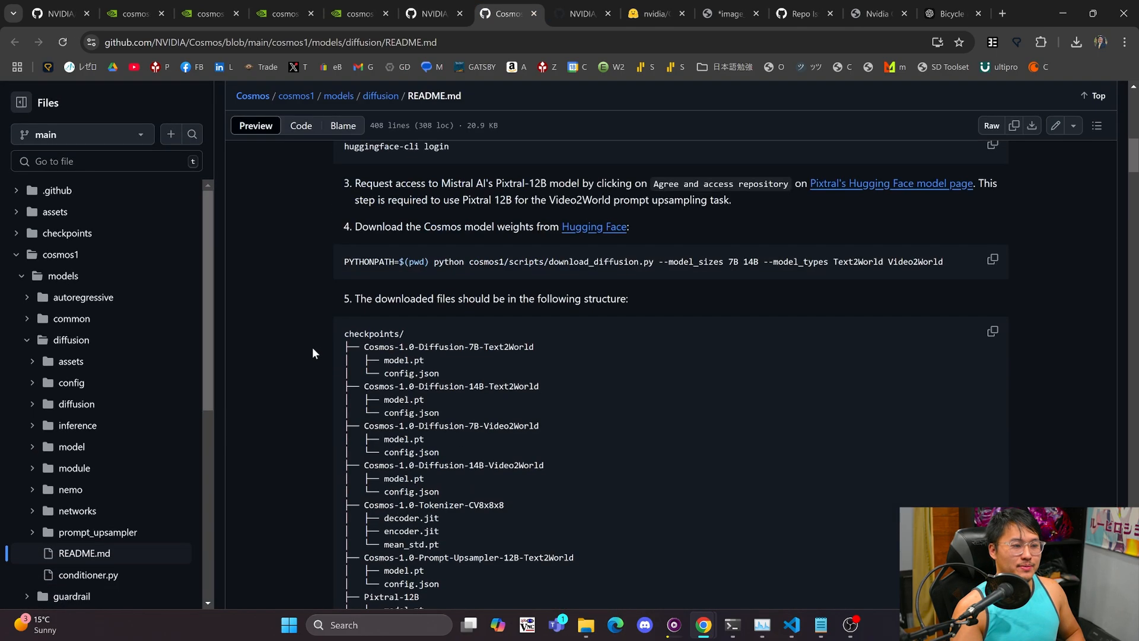
{"action": "scroll", "coordinate": [336, 361], "scroll_direction": "up", "scroll_amount": 5}
{"action": "scroll", "coordinate": [356, 352], "scroll_direction": "down", "scroll_amount": 6}
{"action": "scroll", "coordinate": [369, 350], "scroll_direction": "down", "scroll_amount": 20}
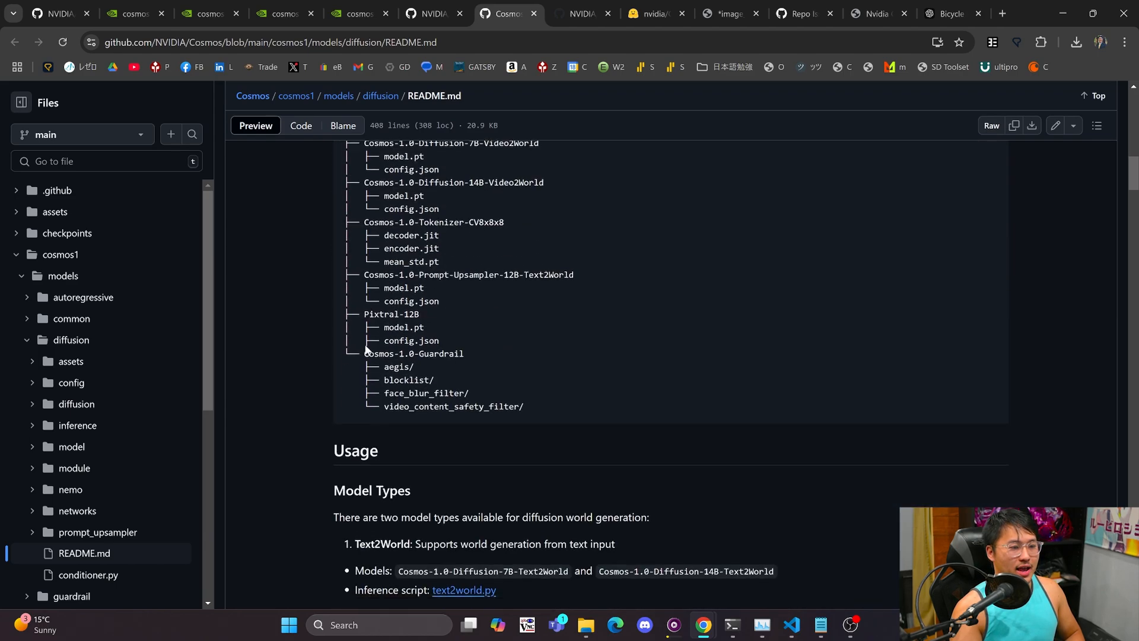
{"action": "scroll", "coordinate": [670, 374], "scroll_direction": "down", "scroll_amount": 6}
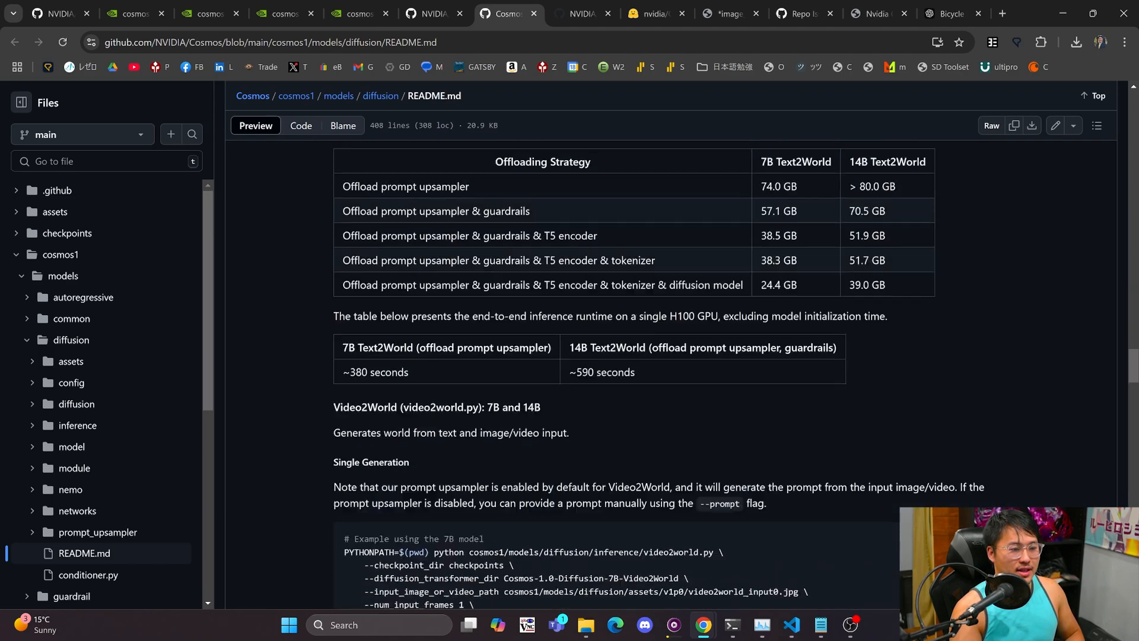
Compare the GPU memory needs of each offloading strategy for the 7B and 14B Text2World and Video2World models.
{"action": "scroll", "coordinate": [670, 374], "scroll_direction": "up", "scroll_amount": 5}
{"action": "scroll", "coordinate": [670, 373], "scroll_direction": "down", "scroll_amount": 2}
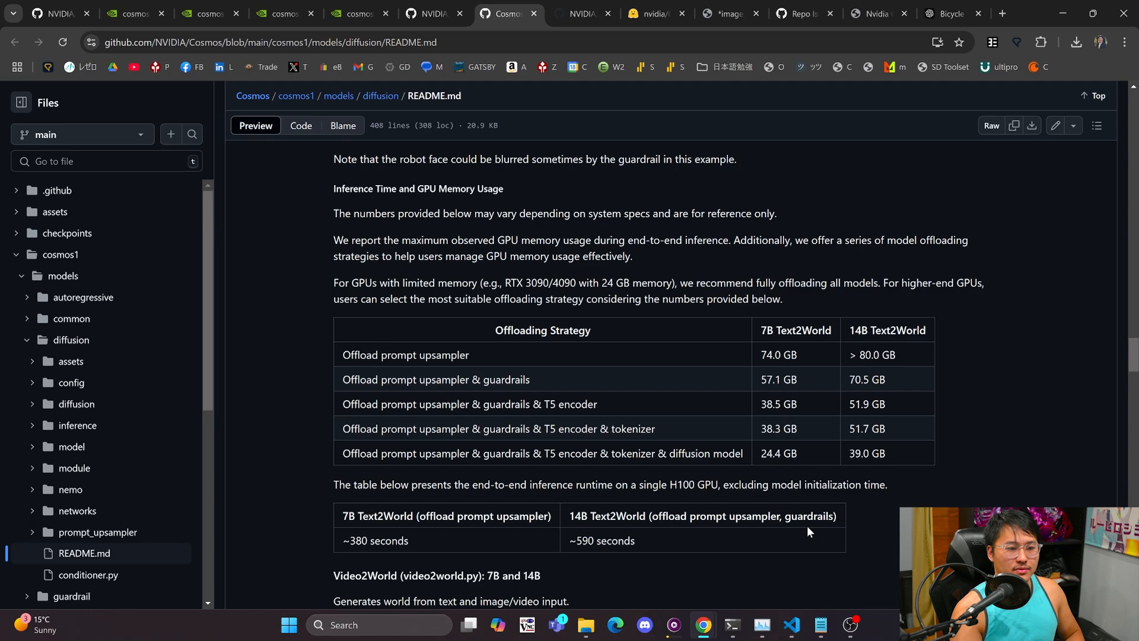
{"action": "left_click_drag", "start_coordinate": [889, 330], "coordinate": [800, 461]}
{"action": "left_click", "coordinate": [801, 460]}
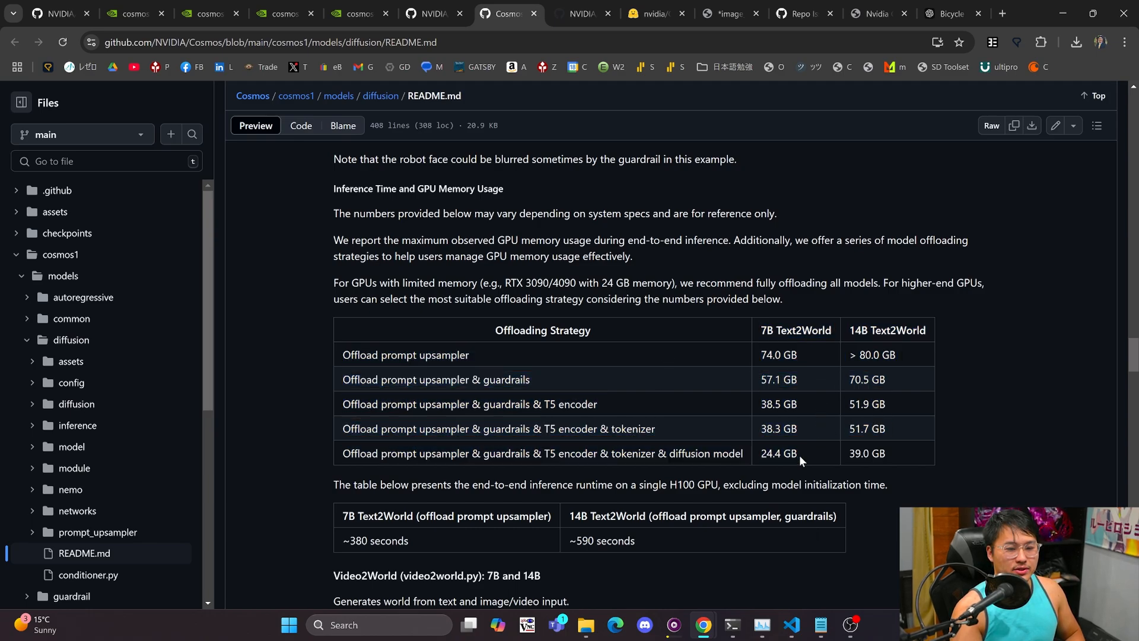
{"action": "scroll", "coordinate": [717, 437], "scroll_direction": "down", "scroll_amount": 20}
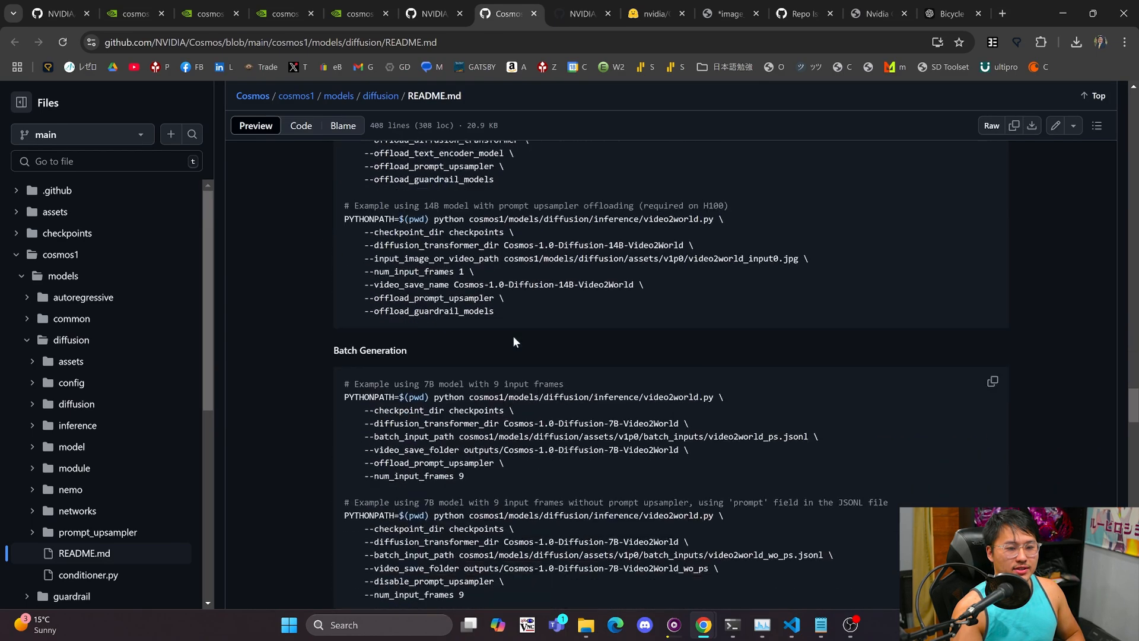
{"action": "scroll", "coordinate": [735, 433], "scroll_direction": "up", "scroll_amount": 4}
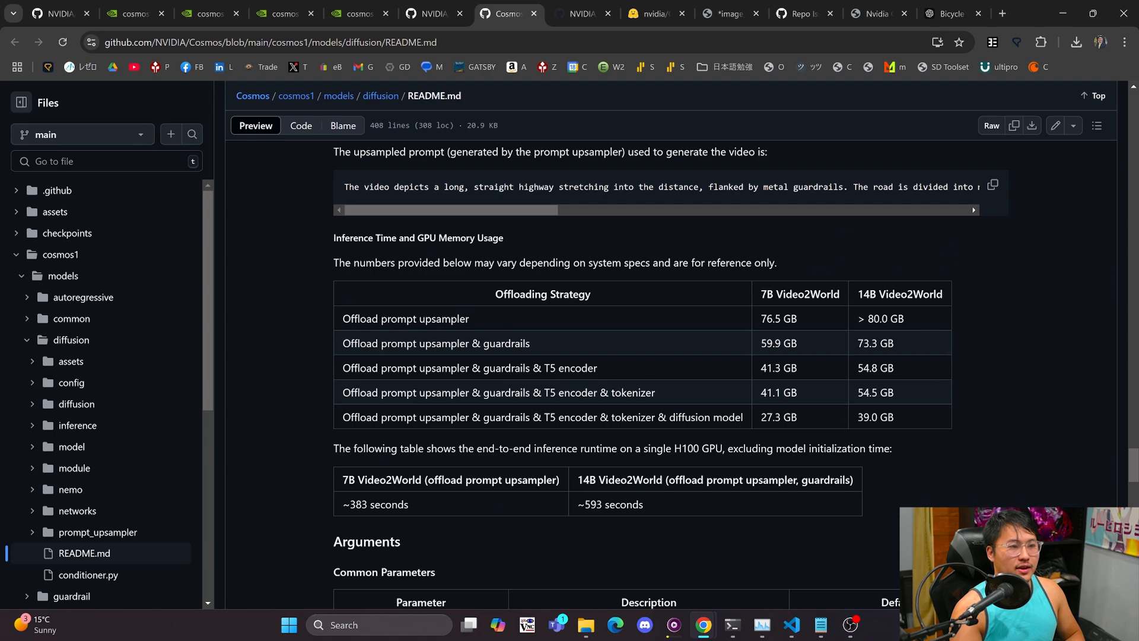
{"action": "left_click", "coordinate": [784, 418]}
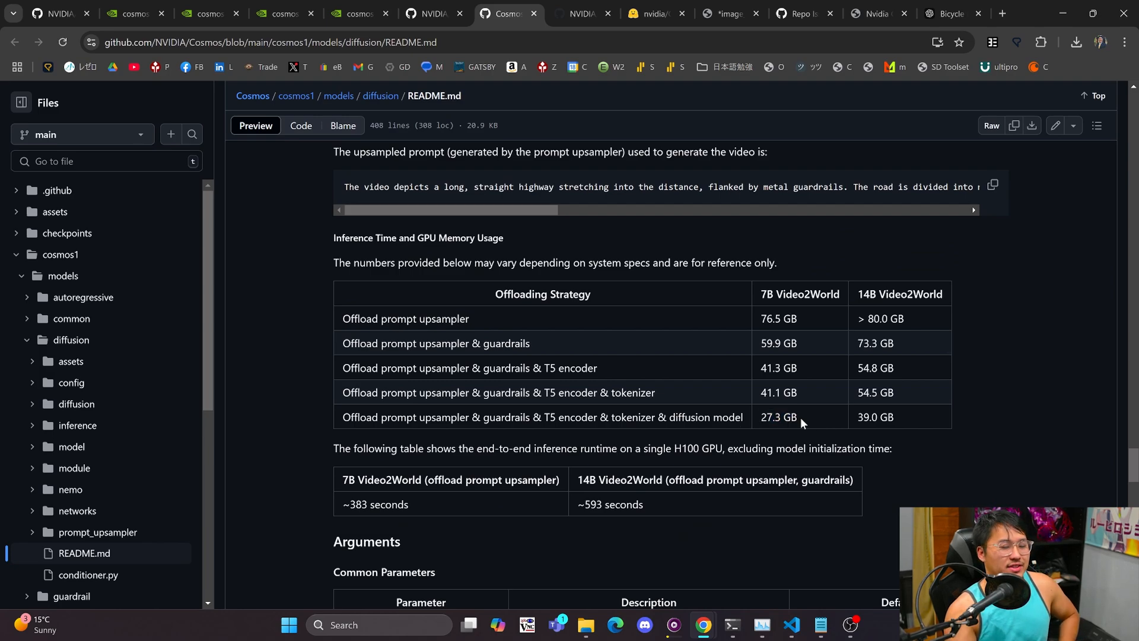
Review the Video2World sample commands and the Text2World notes on guardrail face blurring and offloading for limited-memory GPUs.
{"action": "scroll", "coordinate": [800, 417], "scroll_direction": "up", "scroll_amount": 3}
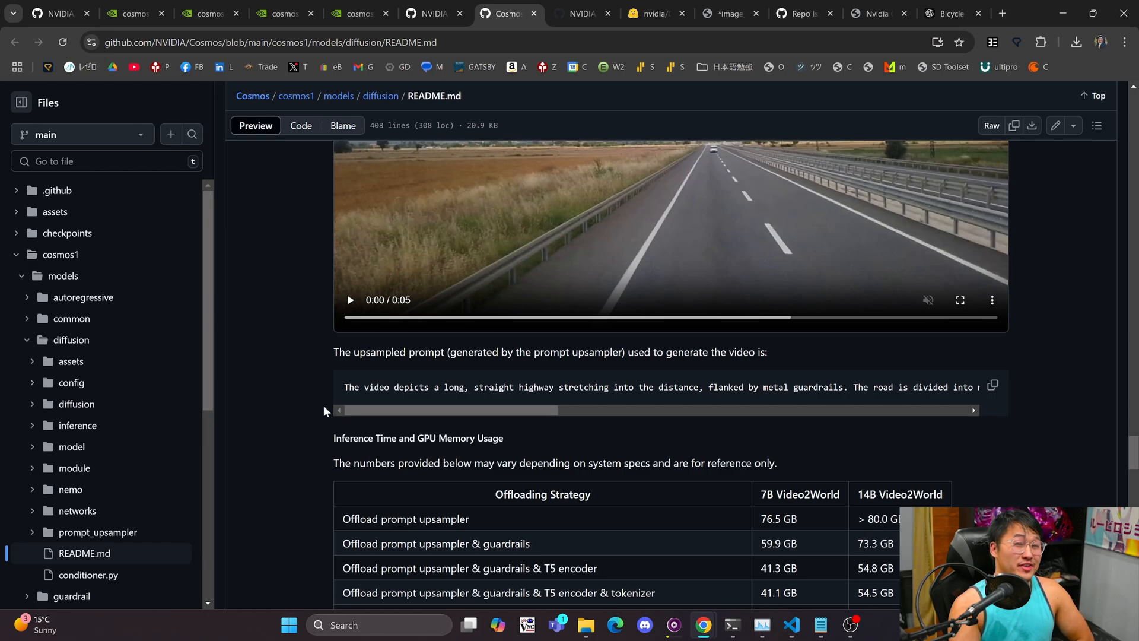
{"action": "scroll", "coordinate": [321, 405], "scroll_direction": "up", "scroll_amount": 20}
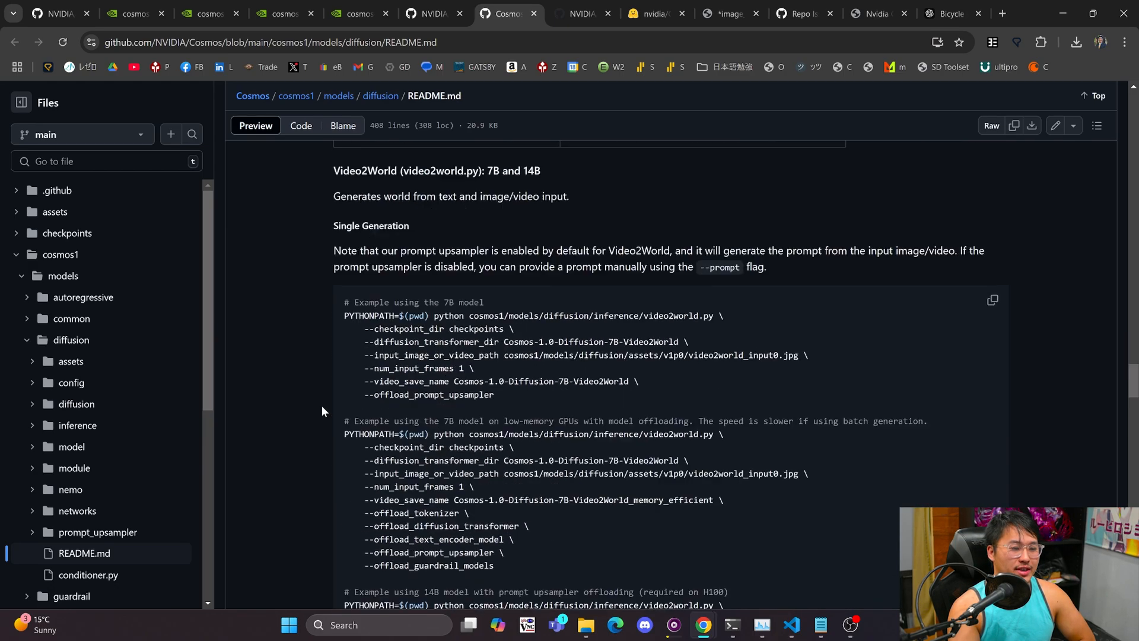
{"action": "scroll", "coordinate": [322, 404], "scroll_direction": "up", "scroll_amount": 5}
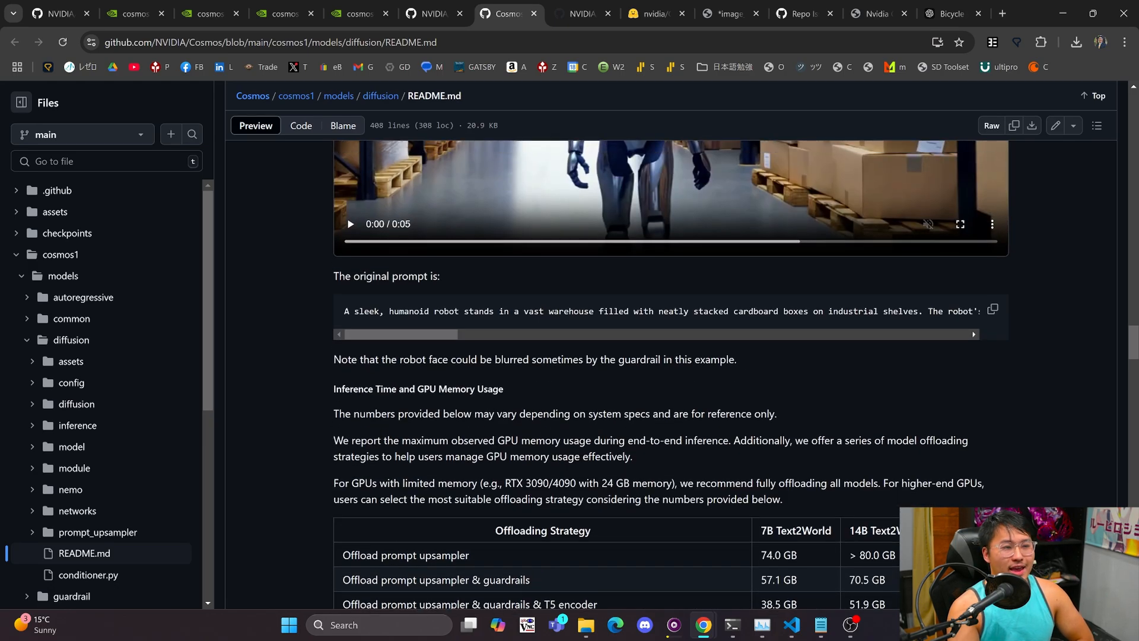
{"action": "left_click_drag", "start_coordinate": [485, 359], "coordinate": [783, 498]}
{"action": "left_click", "coordinate": [757, 468]}
{"action": "scroll", "coordinate": [757, 469], "scroll_direction": "down", "scroll_amount": 2}
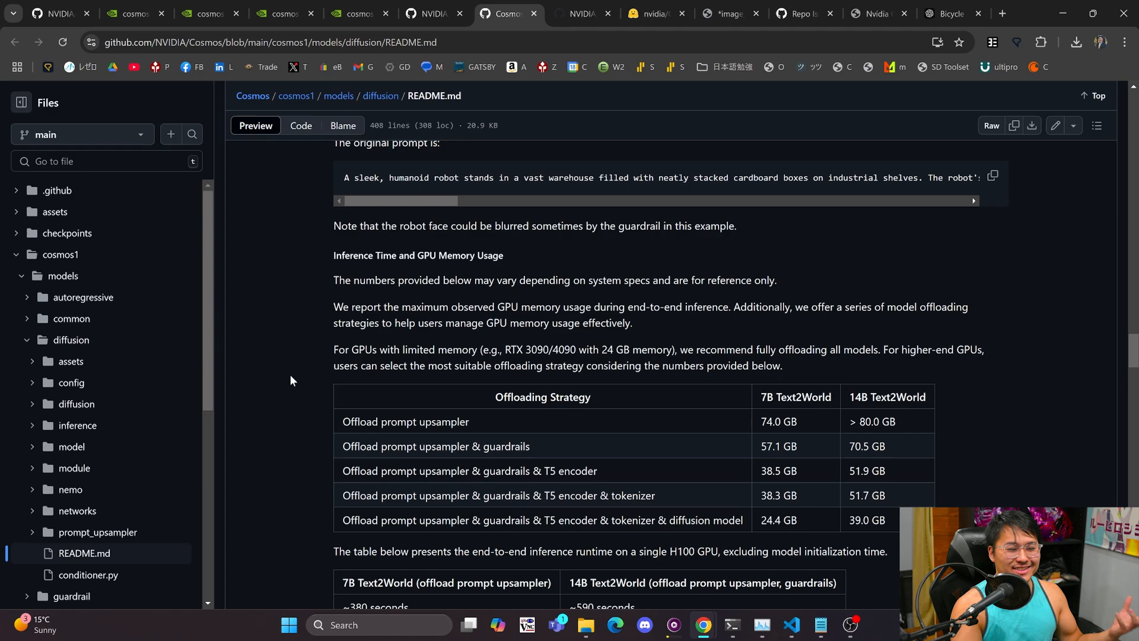
Return to the Cosmos repository's main page and open the Cosmos Autoregressive Inference guide from the README's Inference section.
{"action": "scroll", "coordinate": [290, 375], "scroll_direction": "up", "scroll_amount": 15}
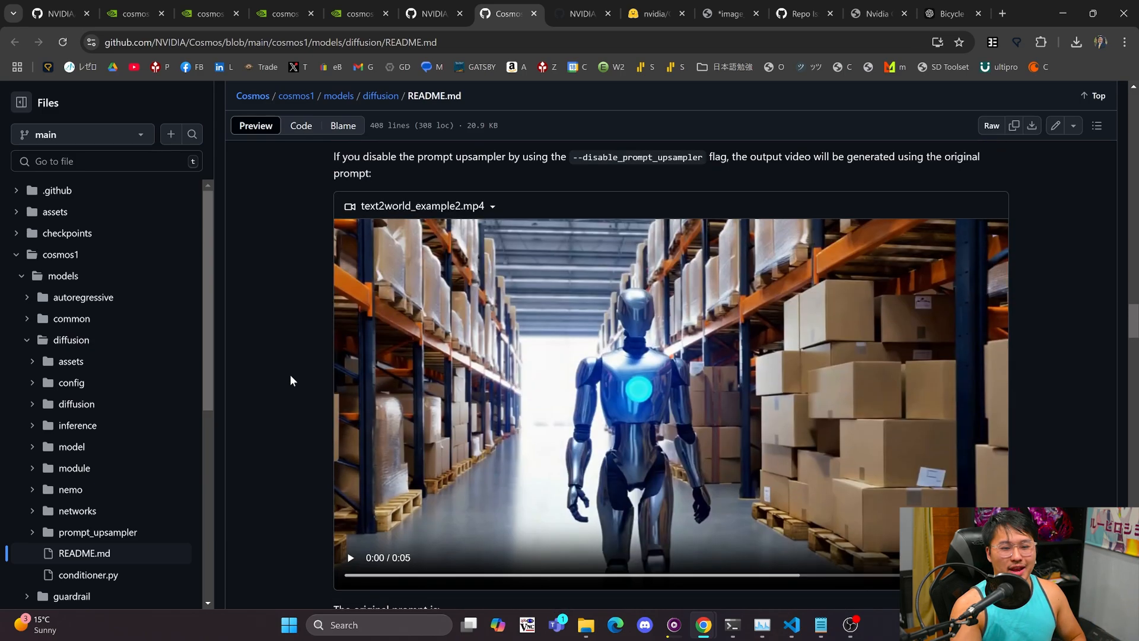
{"action": "scroll", "coordinate": [291, 380], "scroll_direction": "up", "scroll_amount": 10}
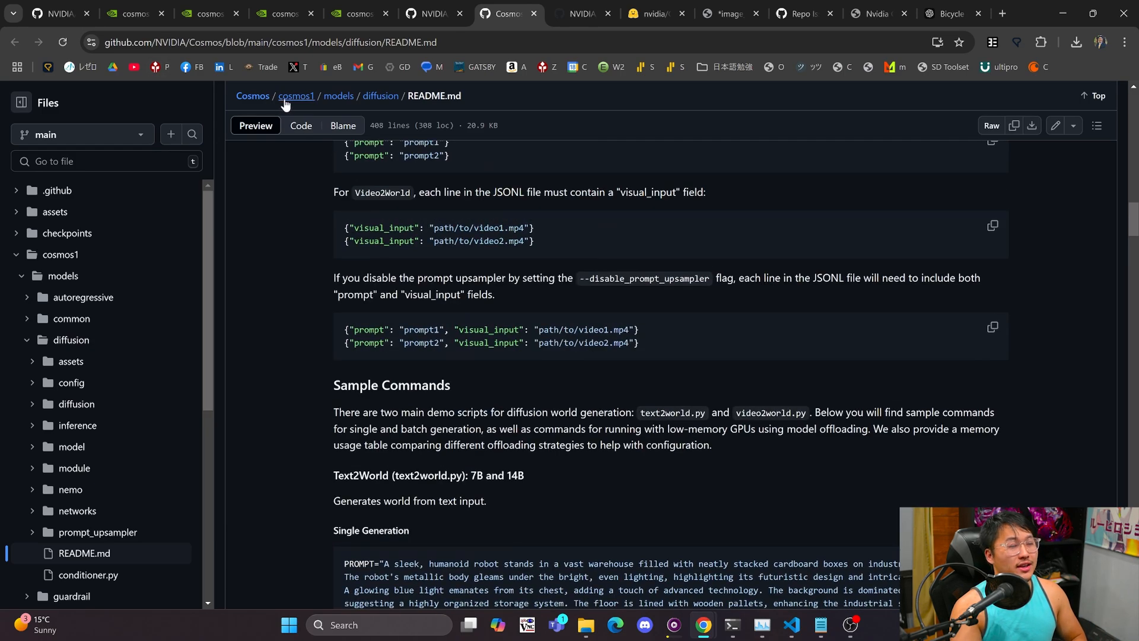
{"action": "left_click", "coordinate": [303, 126]}
{"action": "scroll", "coordinate": [368, 383], "scroll_direction": "down", "scroll_amount": 15}
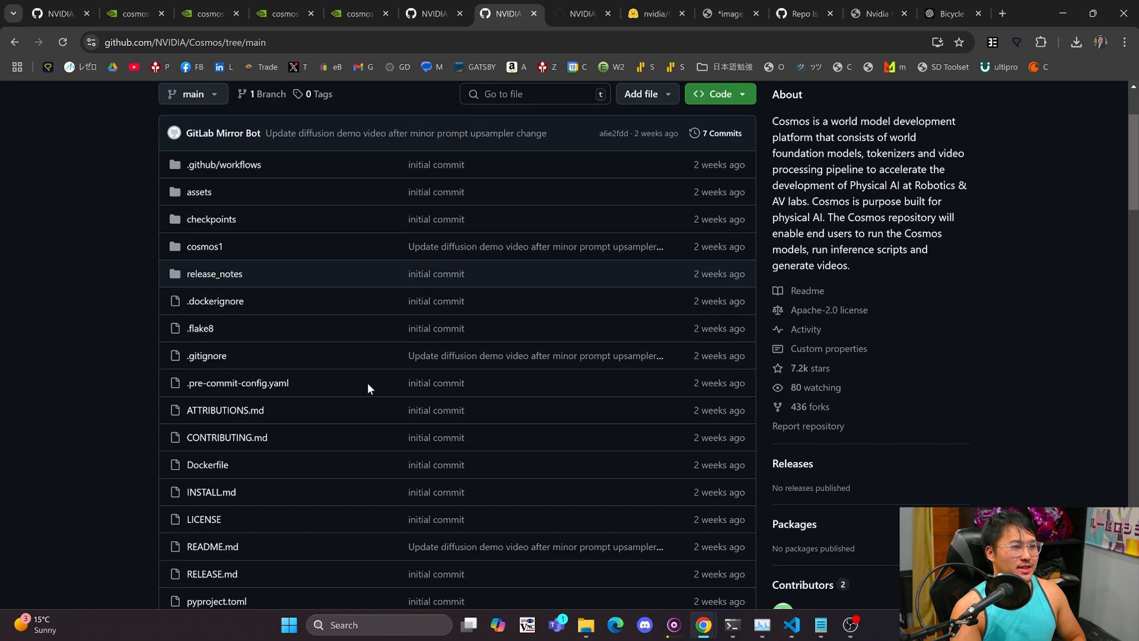
{"action": "scroll", "coordinate": [474, 379], "scroll_direction": "down", "scroll_amount": 9}
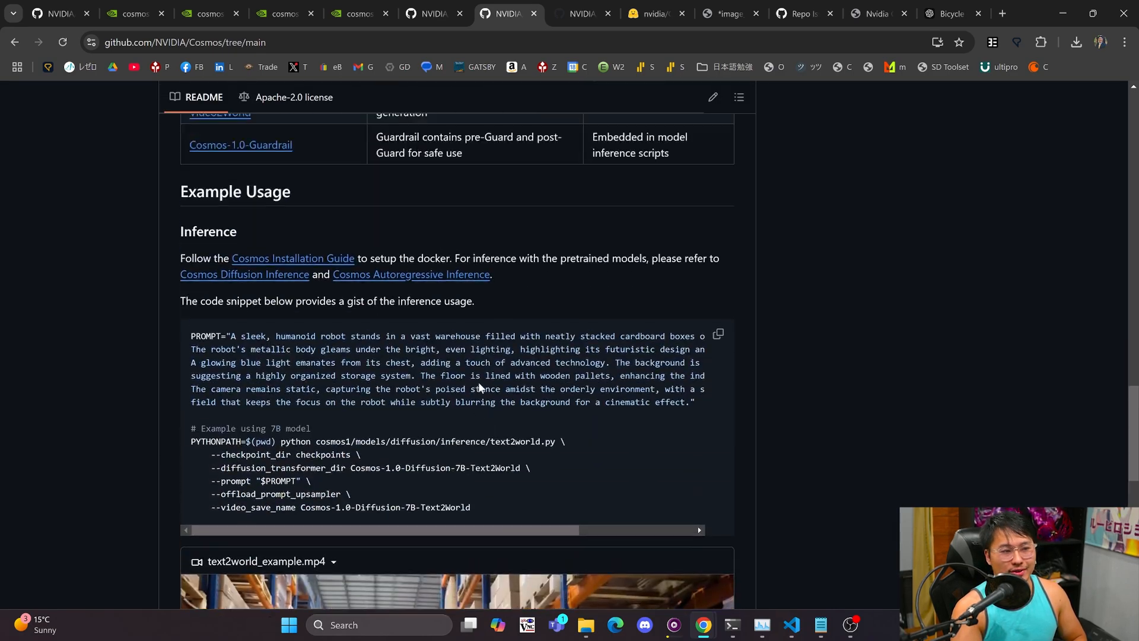
{"action": "scroll", "coordinate": [467, 372], "scroll_direction": "up", "scroll_amount": 2}
{"action": "left_click", "coordinate": [467, 372]}
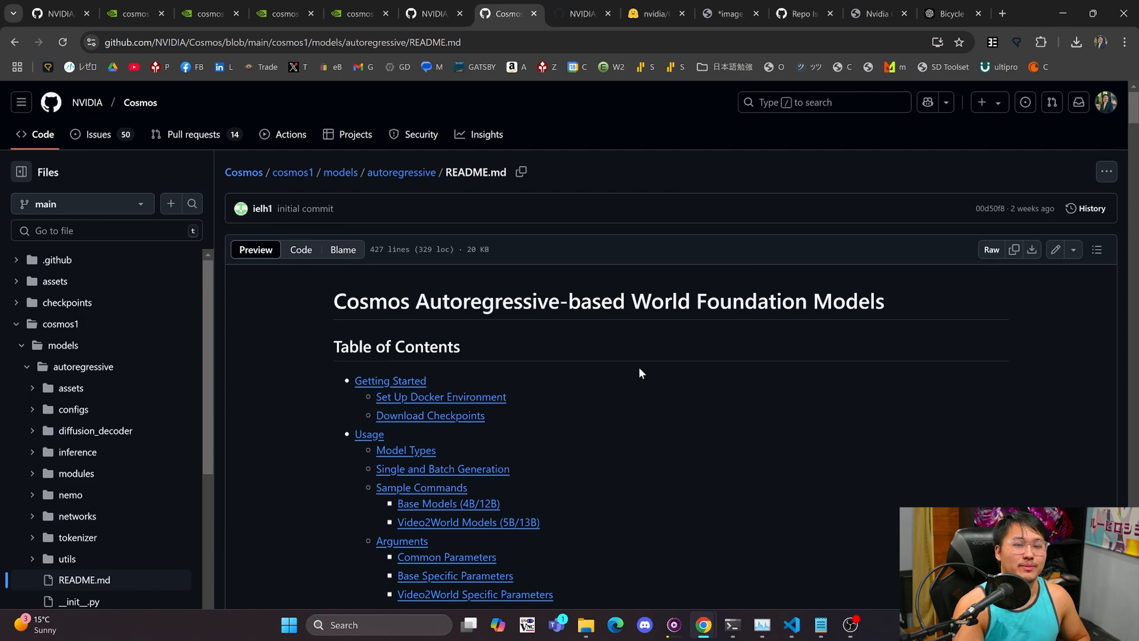
Open the Installation Guide linked under Set Up Docker Environment in a new tab and switch to it.
{"action": "scroll", "coordinate": [638, 367], "scroll_direction": "down", "scroll_amount": 5}
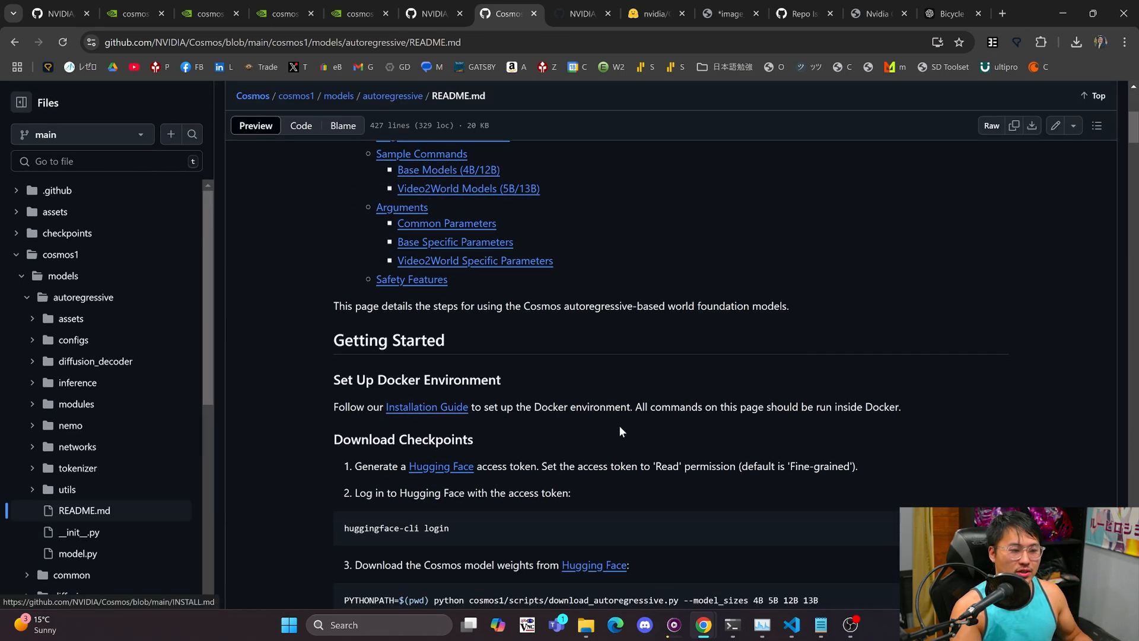
{"action": "right_click", "coordinate": [424, 411]}
{"action": "left_click", "coordinate": [479, 416]}
{"action": "left_click", "coordinate": [538, 15]}
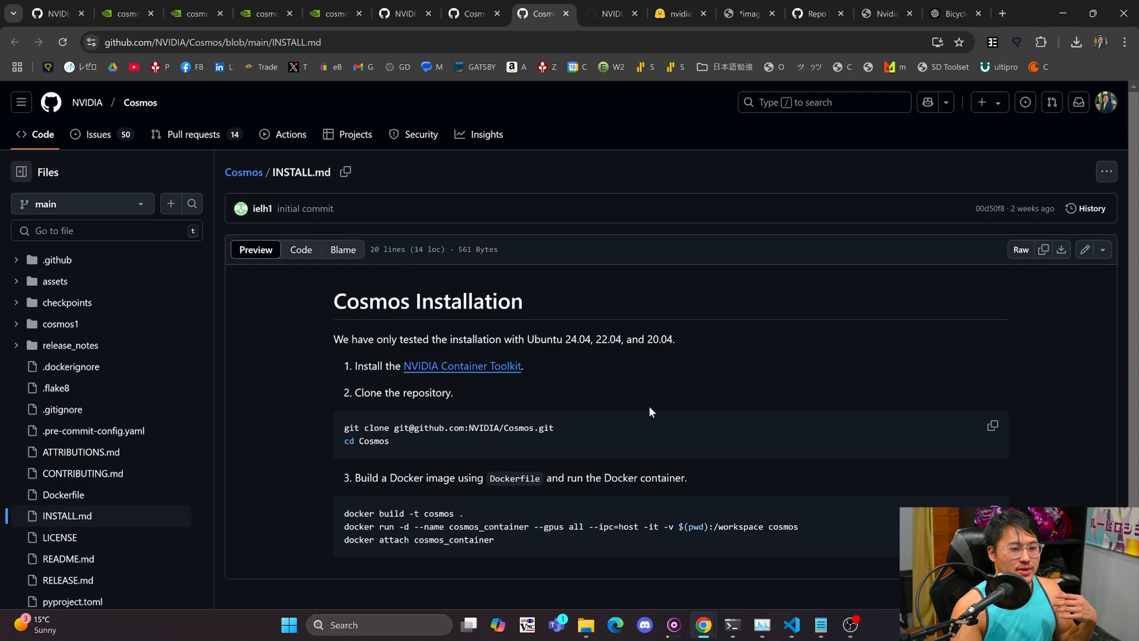
Open the NVIDIA Container Toolkit install guide in a new tab and go to its Installing with Apt section.
{"action": "scroll", "coordinate": [649, 411], "scroll_direction": "down", "scroll_amount": 1}
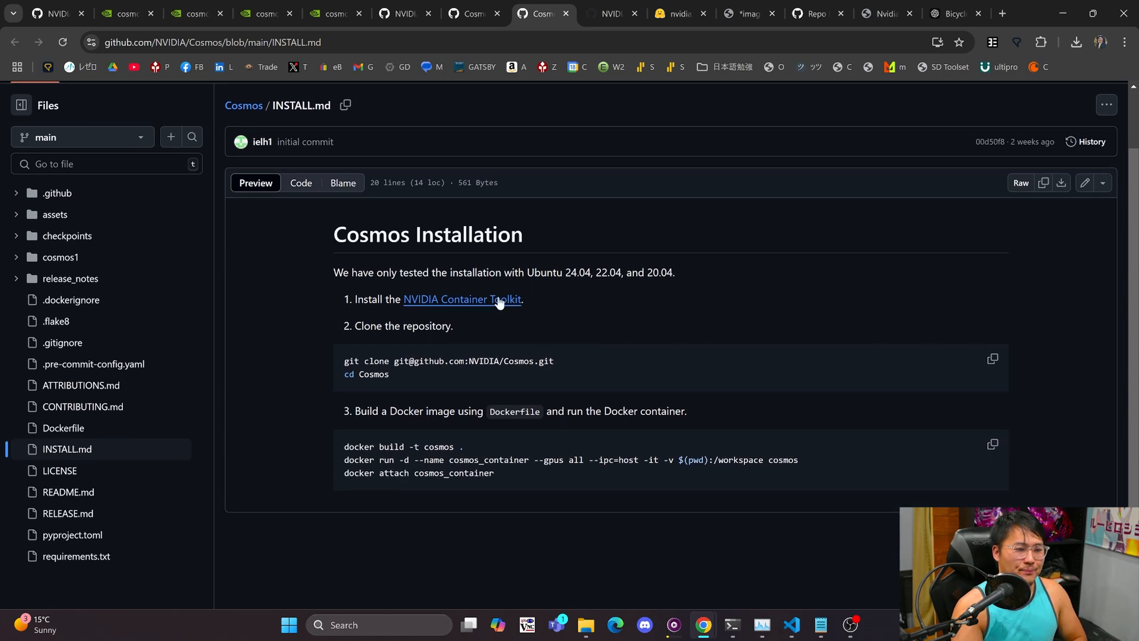
{"action": "right_click", "coordinate": [471, 301]}
{"action": "left_click", "coordinate": [510, 319]}
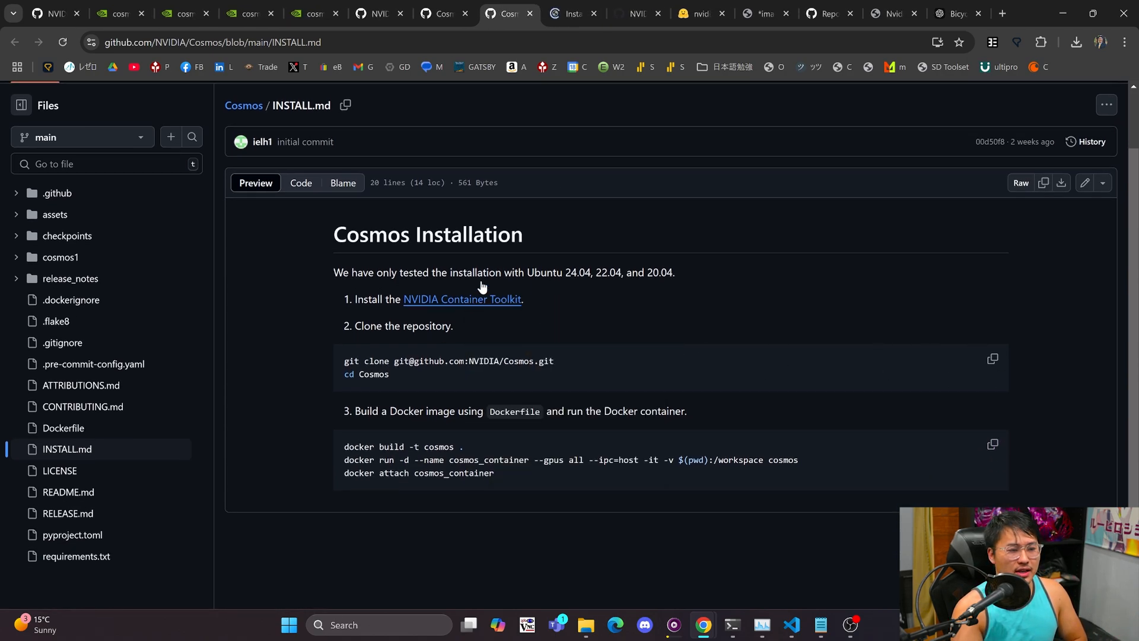
{"action": "left_click", "coordinate": [568, 14]}
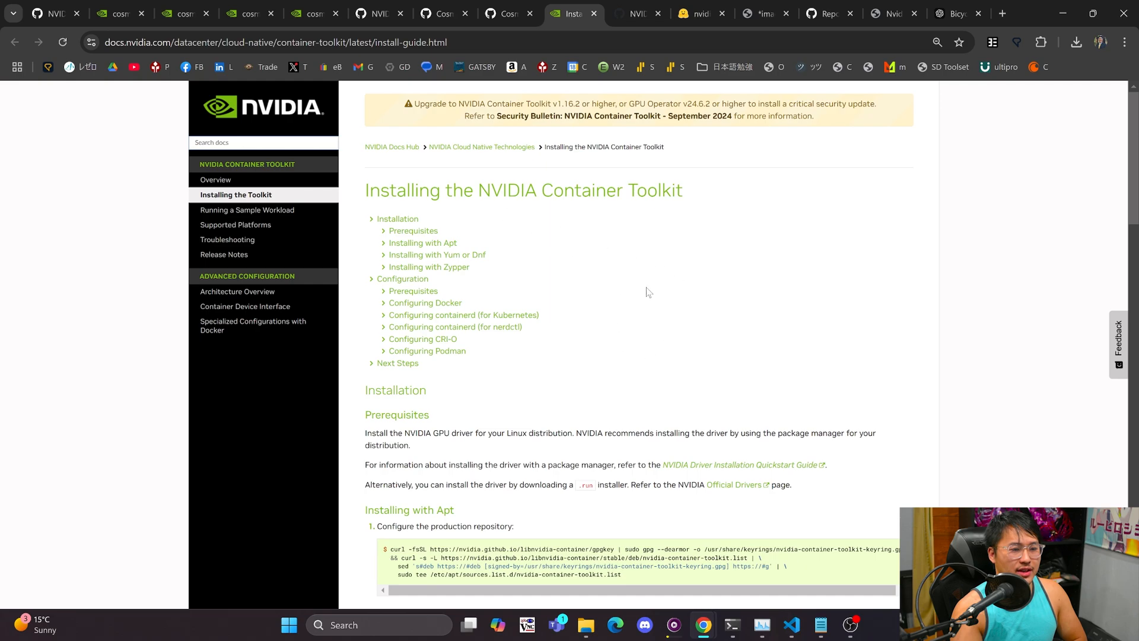
{"action": "scroll", "coordinate": [649, 292], "scroll_direction": "down", "scroll_amount": 4}
Open a Windows command prompt, start the Ubuntu shell with "ubuntu", and clear the terminal.
{"action": "left_click", "coordinate": [404, 628]}
{"action": "type", "text": "cmd"}
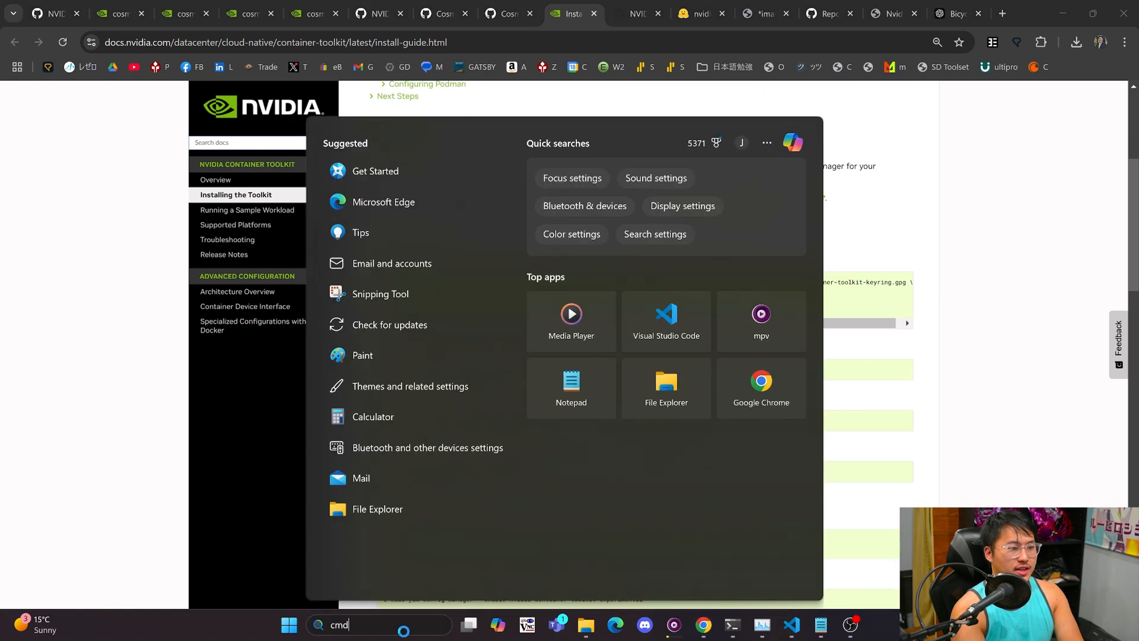
{"action": "key", "text": "Return"}
{"action": "type", "text": "ubuntu"}
{"action": "key", "text": "Return"}
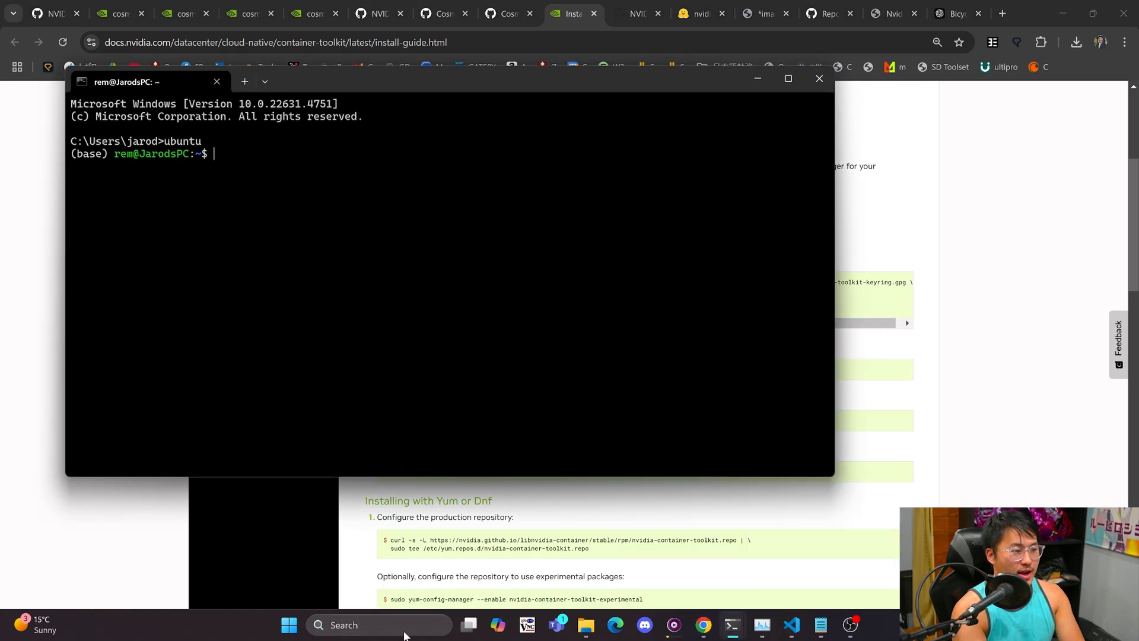
{"action": "type", "text": "clear"}
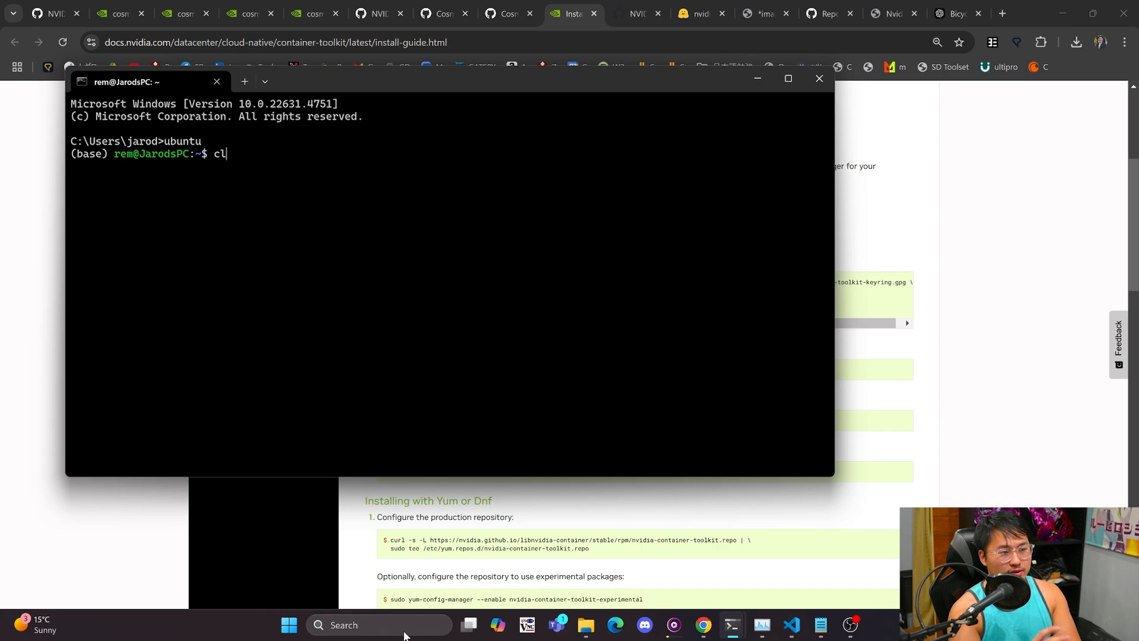
{"action": "key", "text": "Return"}
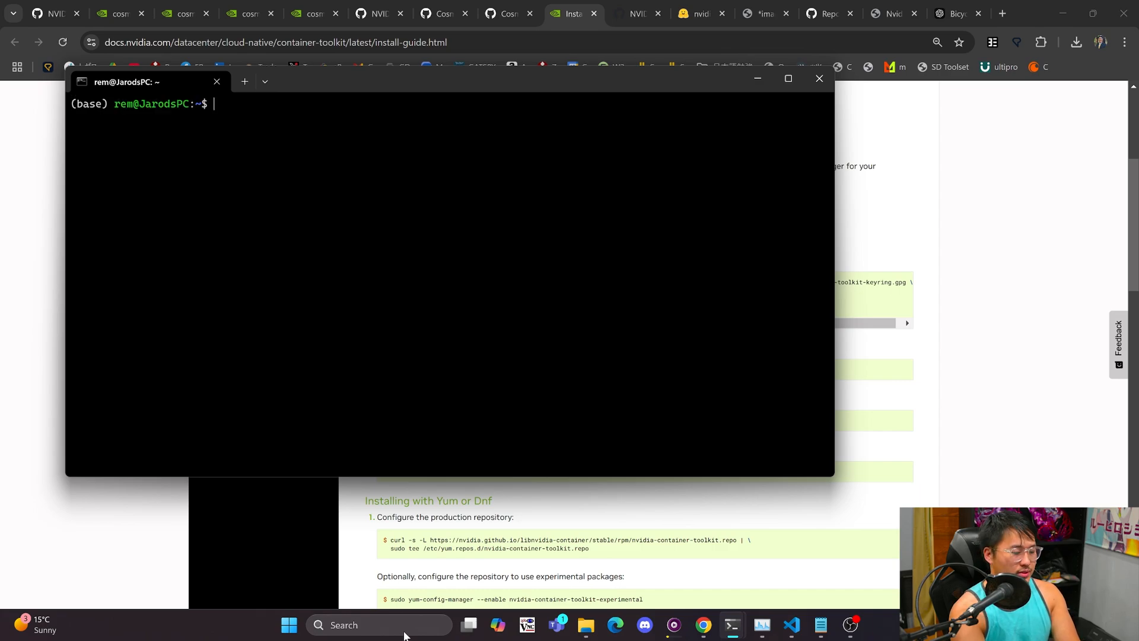
Switch back to the browser and review the Installing with Apt commands for the NVIDIA Container Toolkit.
{"action": "left_click", "coordinate": [851, 510]}
{"action": "scroll", "coordinate": [385, 195], "scroll_direction": "down", "scroll_amount": 1}
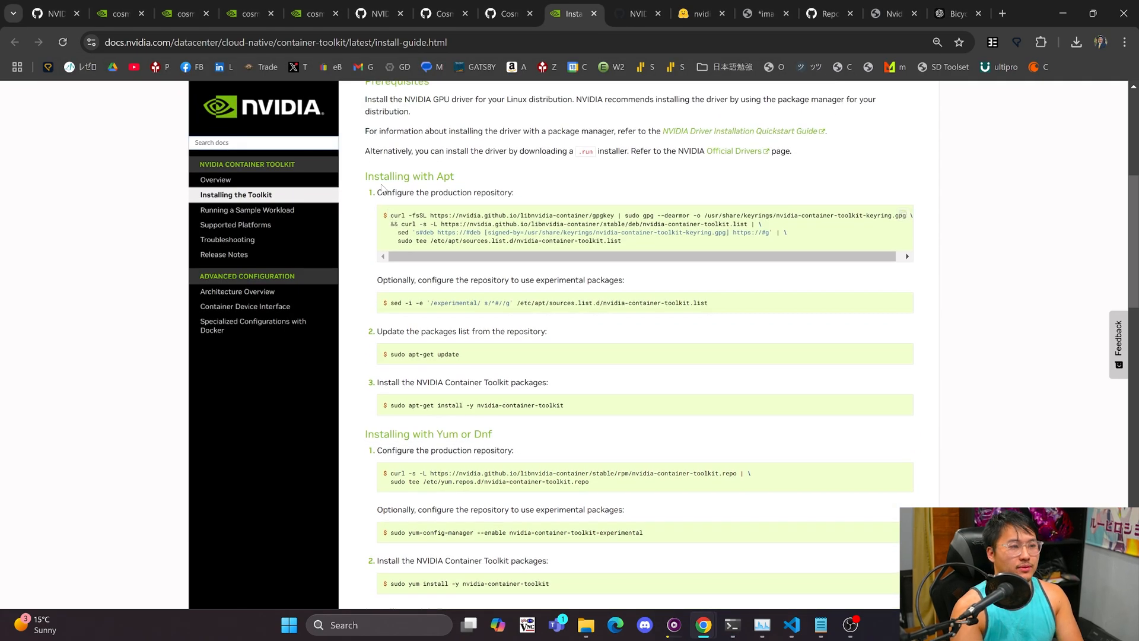
{"action": "left_click_drag", "start_coordinate": [383, 188], "coordinate": [551, 404]}
{"action": "left_click", "coordinate": [638, 402]}
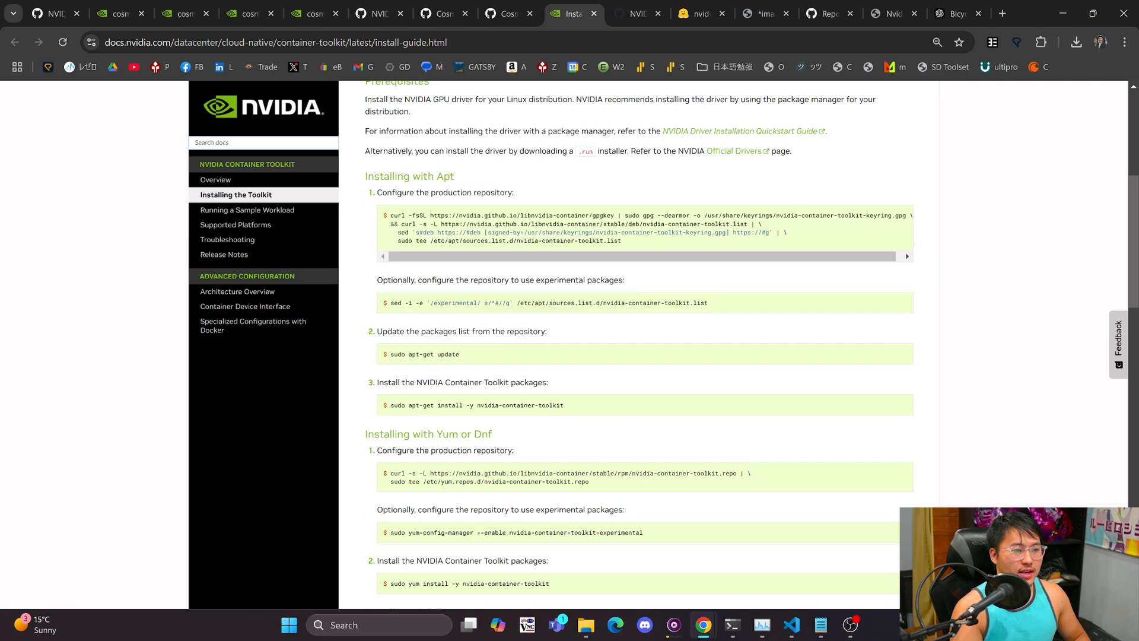
{"action": "scroll", "coordinate": [377, 189], "scroll_direction": "down", "scroll_amount": 3}
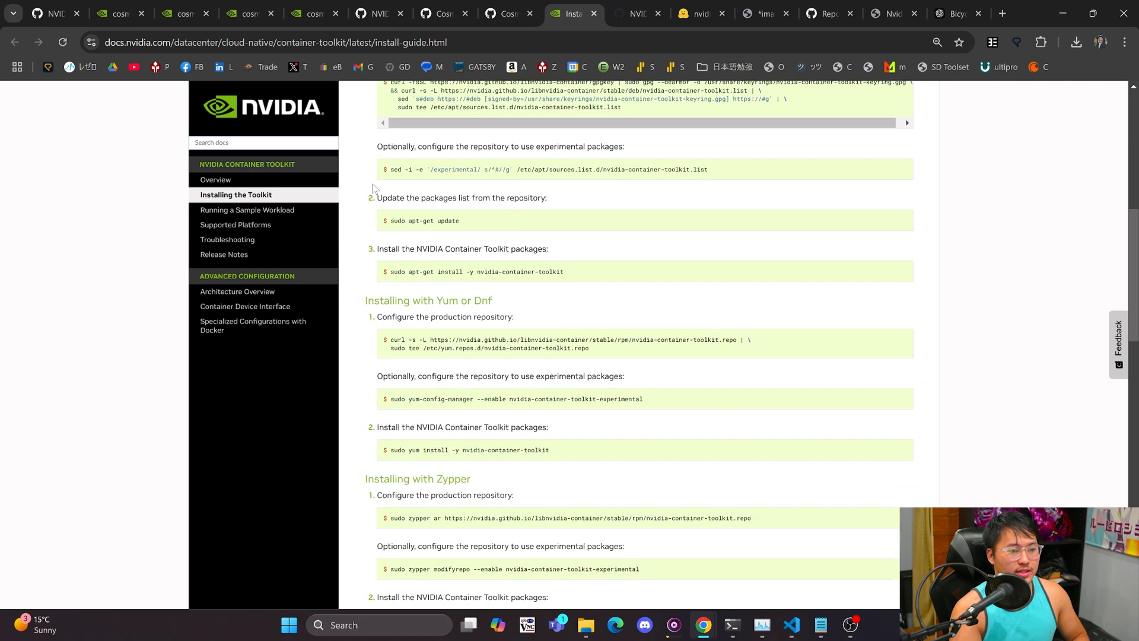
{"action": "scroll", "coordinate": [512, 271], "scroll_direction": "up", "scroll_amount": 4}
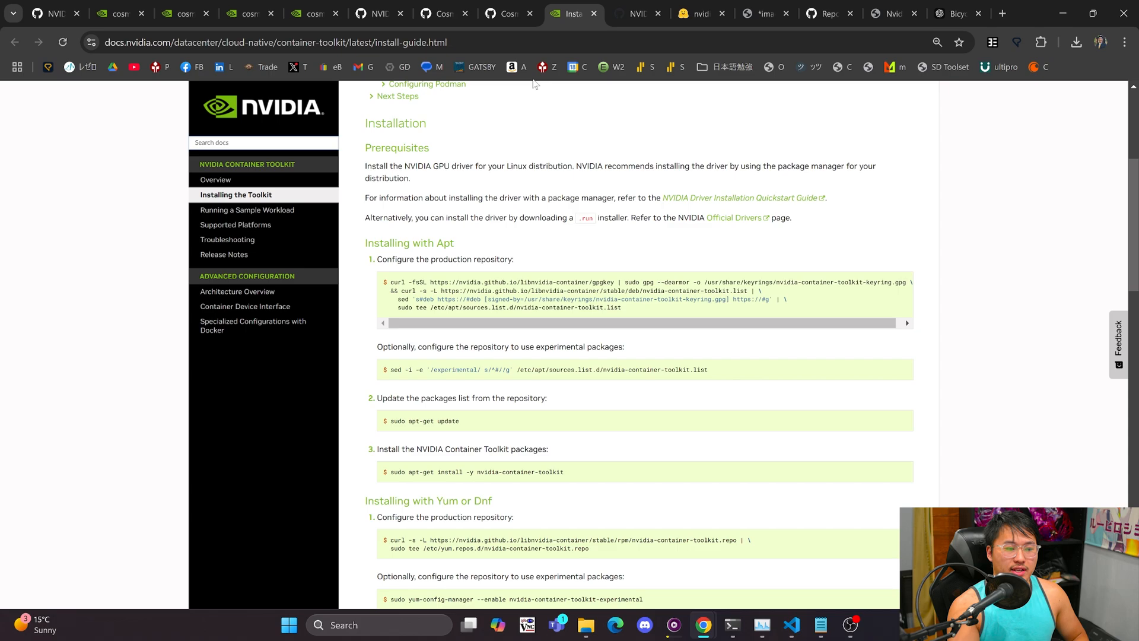
Return to the Cosmos INSTALL.md page and review its repository clone and Docker build, run and attach commands.
{"action": "left_click", "coordinate": [510, 14]}
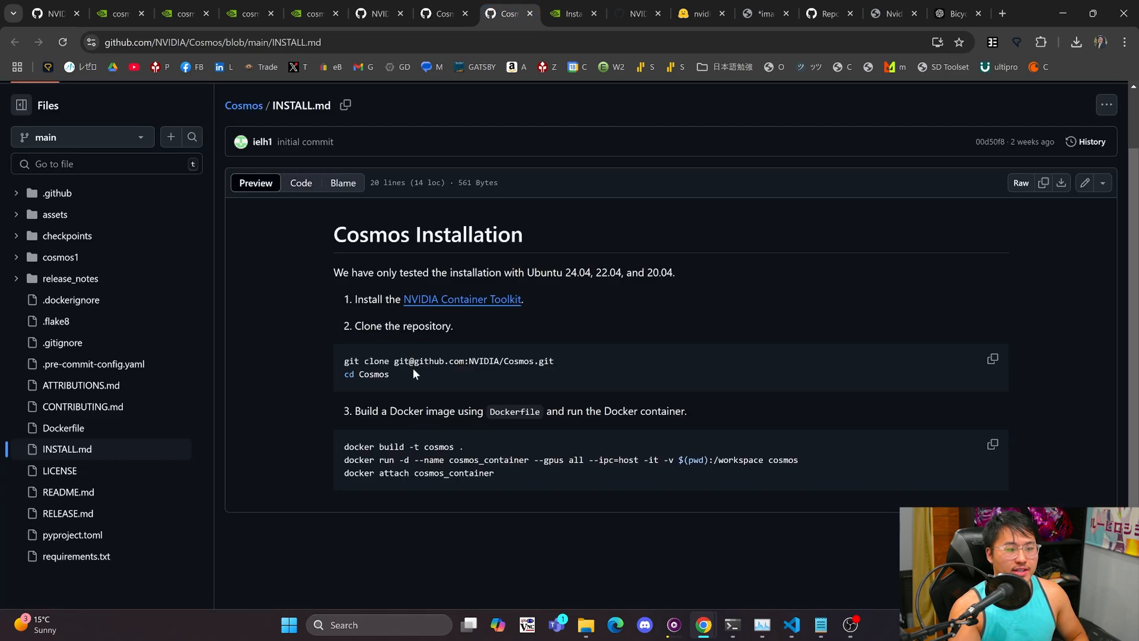
{"action": "left_click_drag", "start_coordinate": [413, 368], "coordinate": [342, 347]}
{"action": "left_click", "coordinate": [582, 365]}
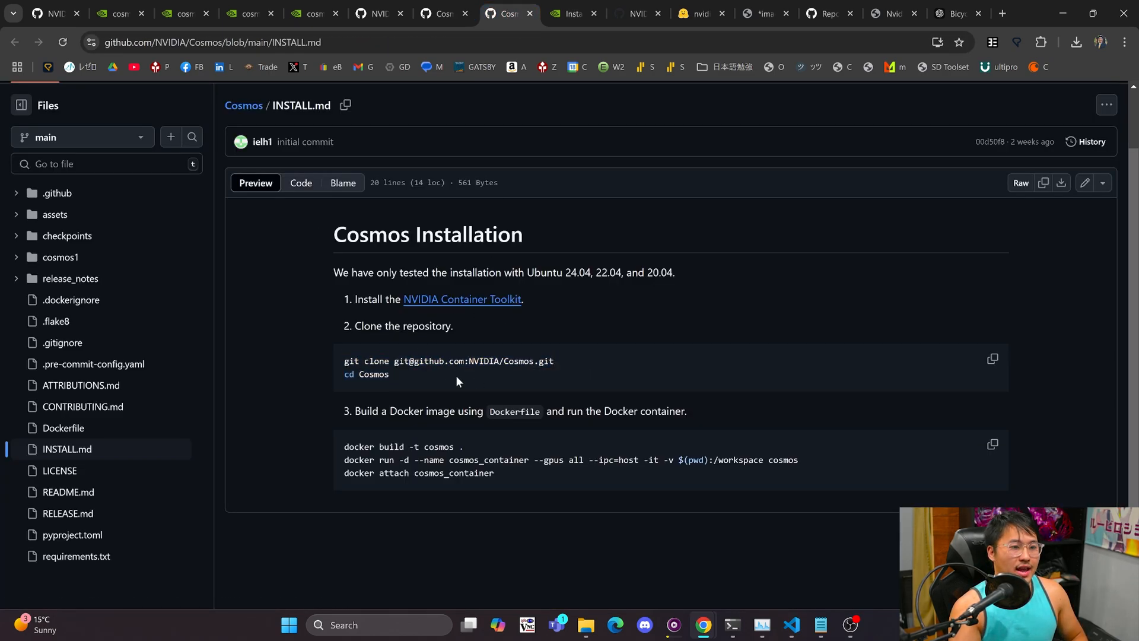
{"action": "left_click_drag", "start_coordinate": [500, 483], "coordinate": [348, 442]}
{"action": "left_click", "coordinate": [721, 556]}
Switch to the open Ubuntu terminal, list the home directory, then enter the code folder and list its contents.
{"action": "left_click", "coordinate": [732, 625]}
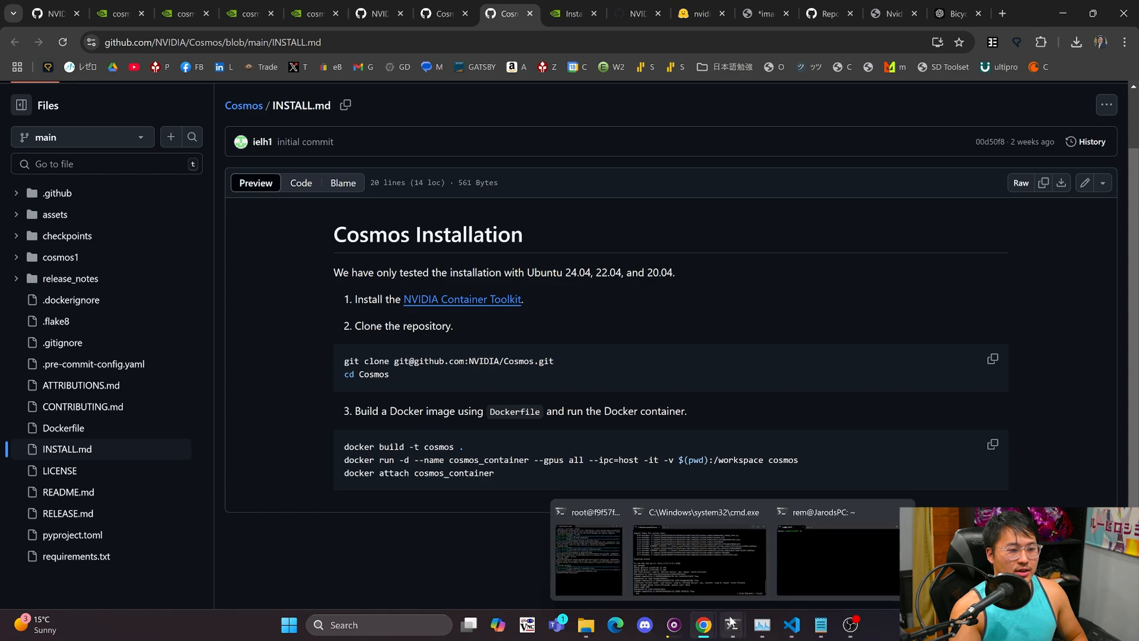
{"action": "left_click", "coordinate": [797, 564]}
{"action": "type", "text": "ls"}
{"action": "key", "text": "Return"}
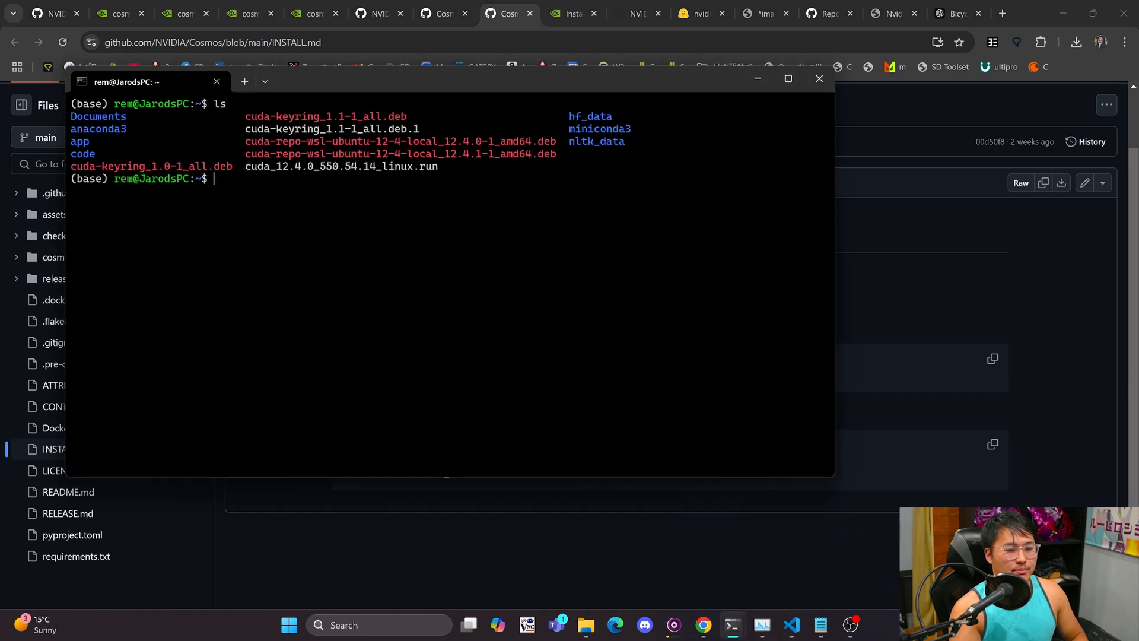
{"action": "type", "text": "cd code"}
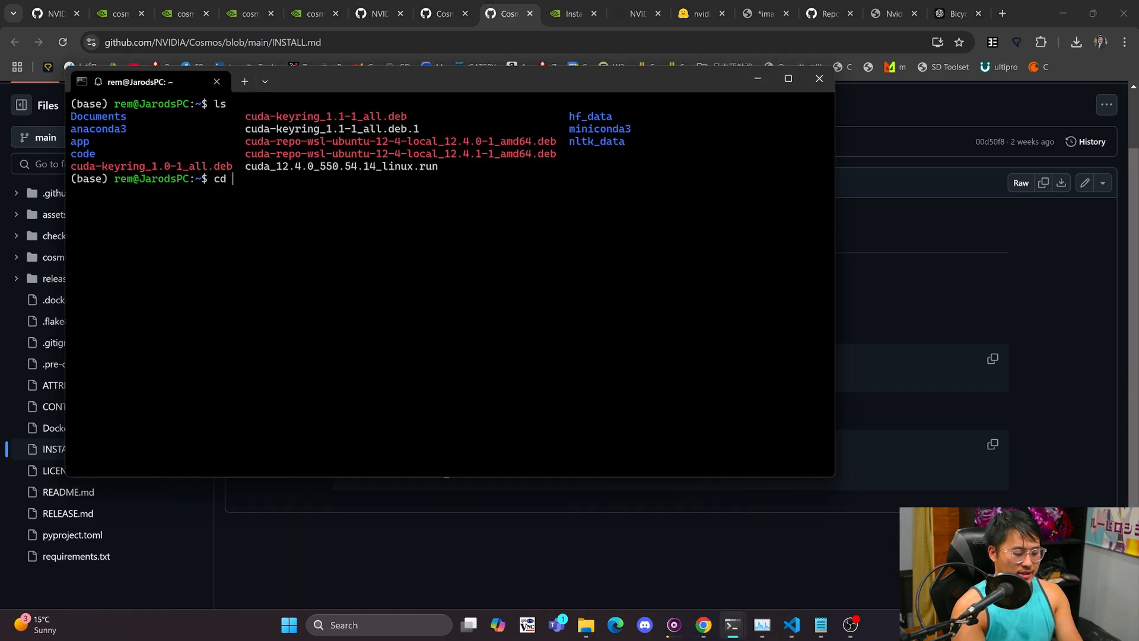
{"action": "key", "text": "Return"}
{"action": "type", "text": "ls"}
{"action": "key", "text": "Return"}
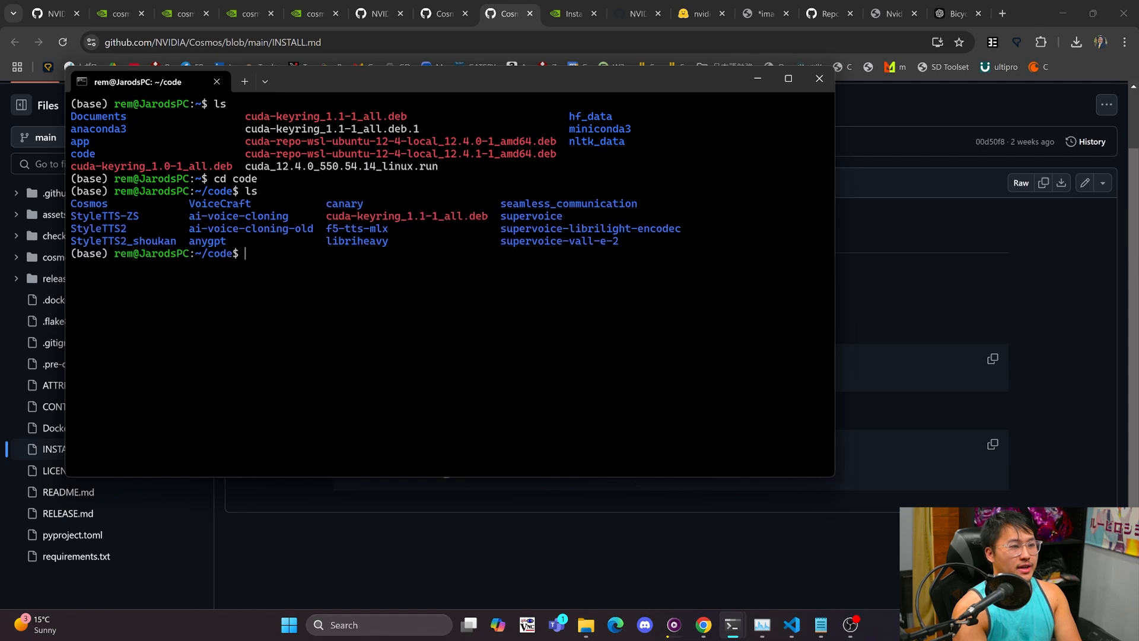
Enter the Cosmos repository folder in the terminal and list its files.
{"action": "type", "text": "cd Cosmos"}
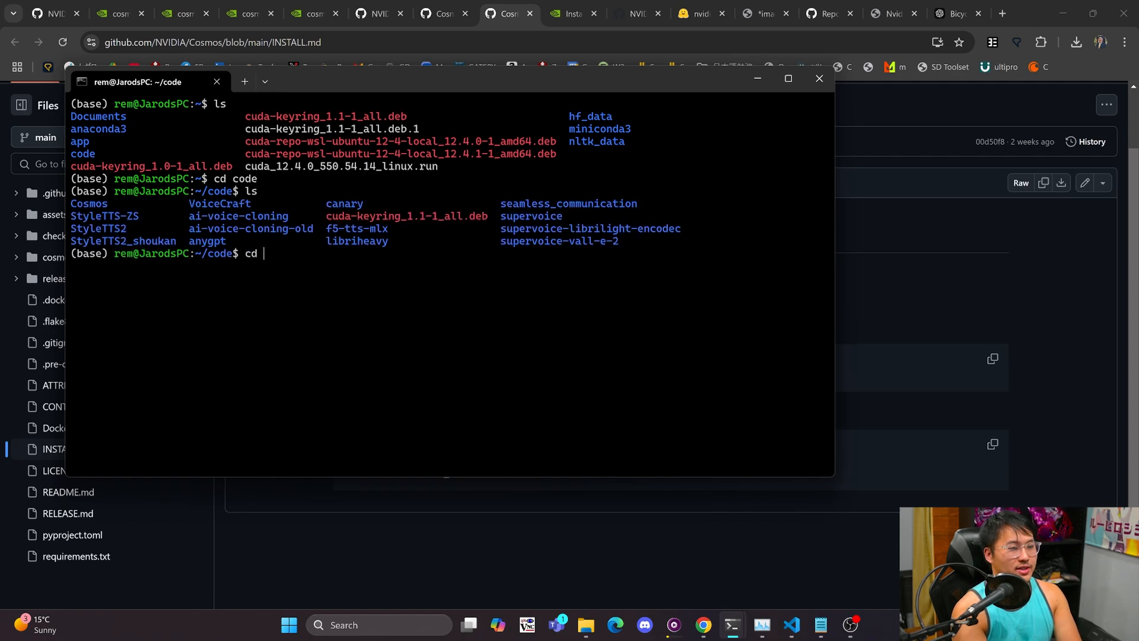
{"action": "key", "text": "Return"}
{"action": "type", "text": "ls"}
{"action": "key", "text": "Return"}
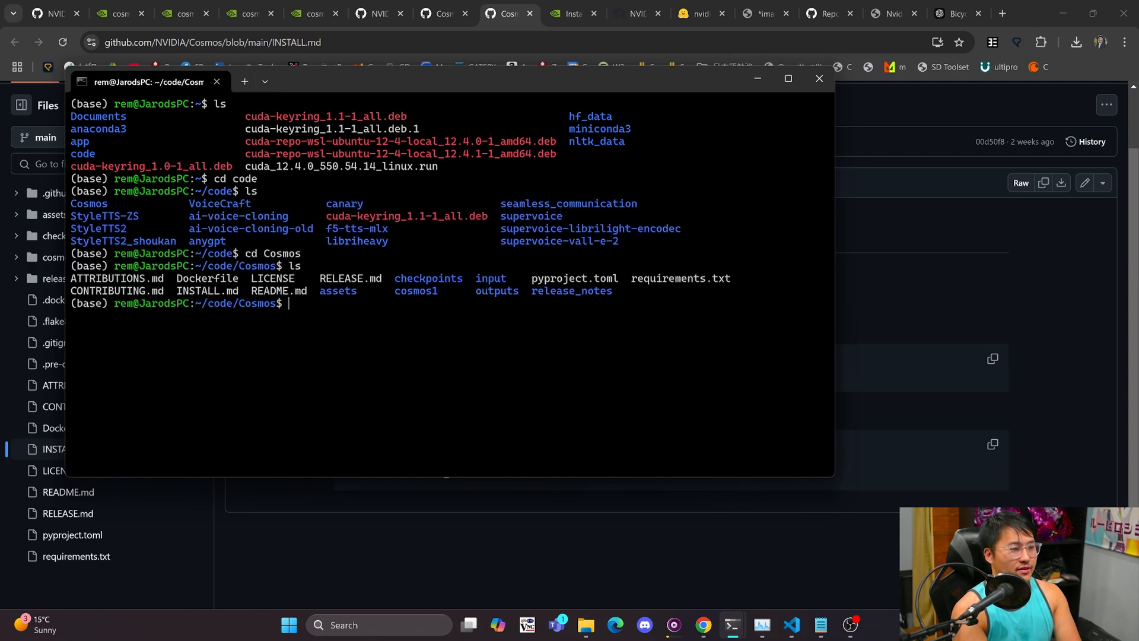
Look at the Cosmos project in VS Code, then return to INSTALL.md in the browser and review the git clone command.
{"action": "left_click", "coordinate": [792, 625]}
{"action": "scroll", "coordinate": [659, 196], "scroll_direction": "up", "scroll_amount": 2}
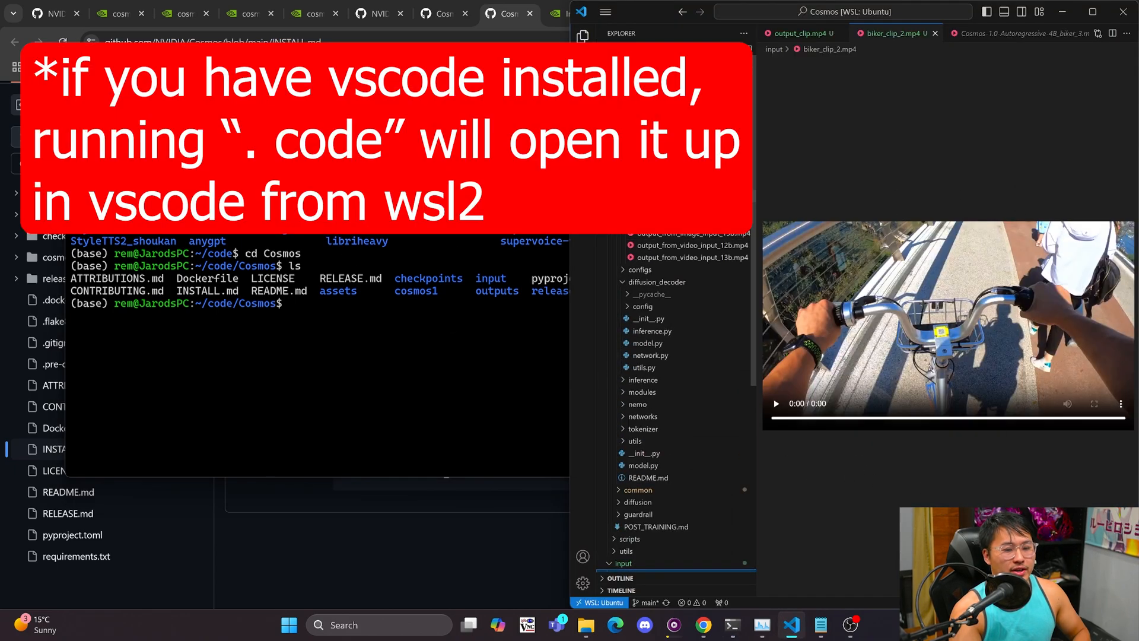
{"action": "left_click", "coordinate": [451, 344]}
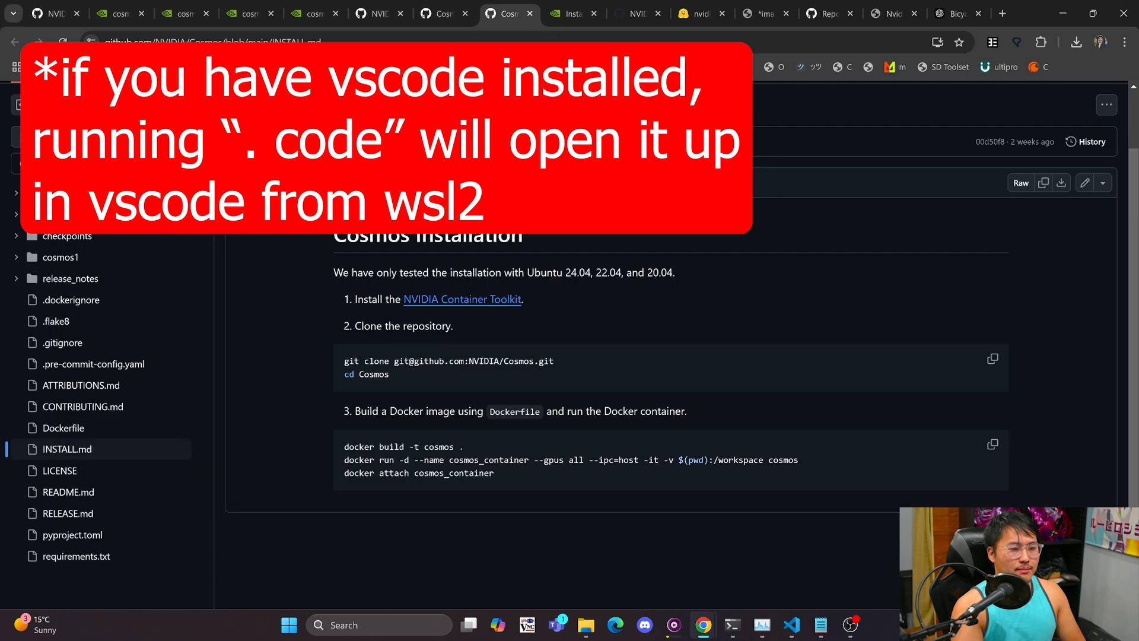
{"action": "left_click_drag", "start_coordinate": [342, 361], "coordinate": [554, 361]}
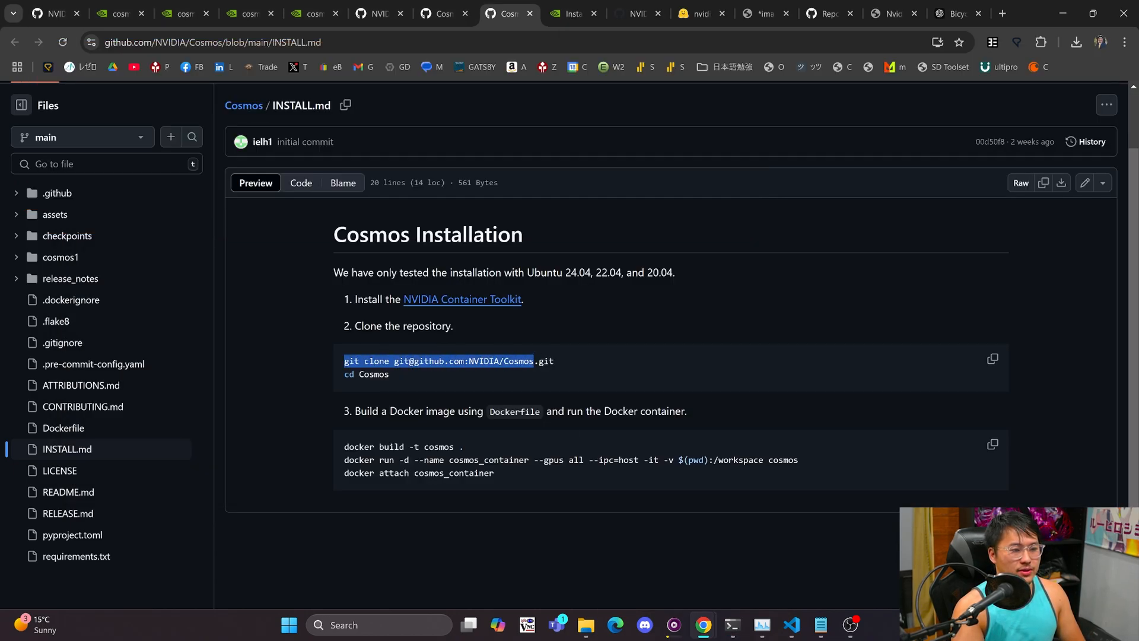
{"action": "triple_click", "coordinate": [451, 387]}
{"action": "left_click", "coordinate": [450, 387]}
Copy the docker attach cosmos_container command from INSTALL.md and run it in the Ubuntu terminal's Cosmos folder.
{"action": "left_click_drag", "start_coordinate": [494, 473], "coordinate": [343, 474]}
{"action": "key", "text": "ctrl+c"}
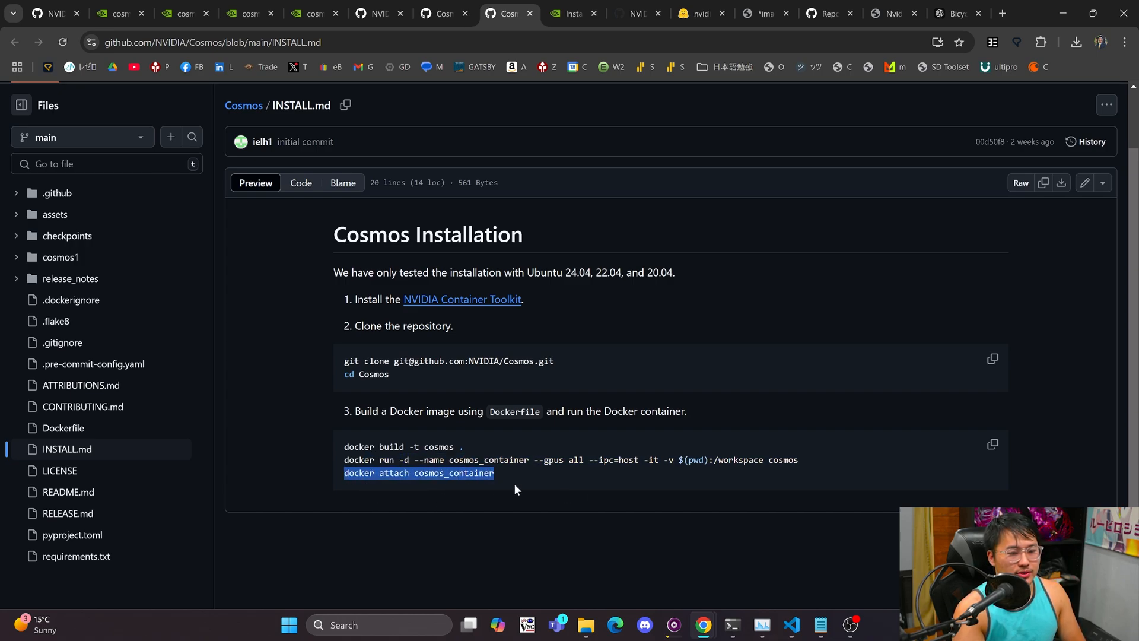
{"action": "key", "text": "alt+Tab"}
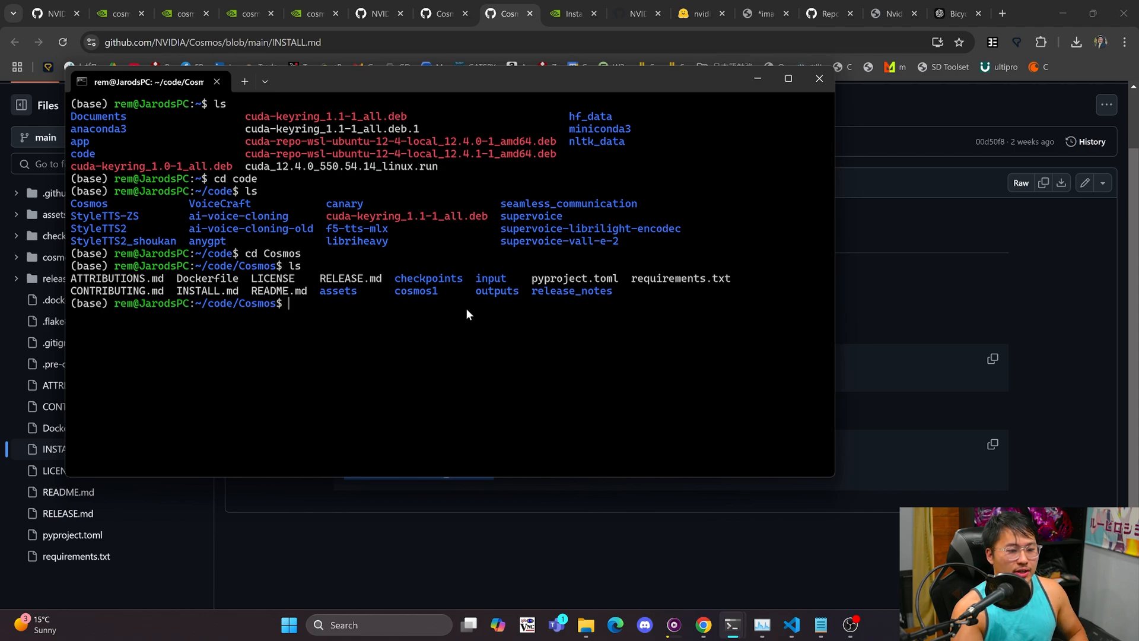
{"action": "key", "text": "ctrl+v"}
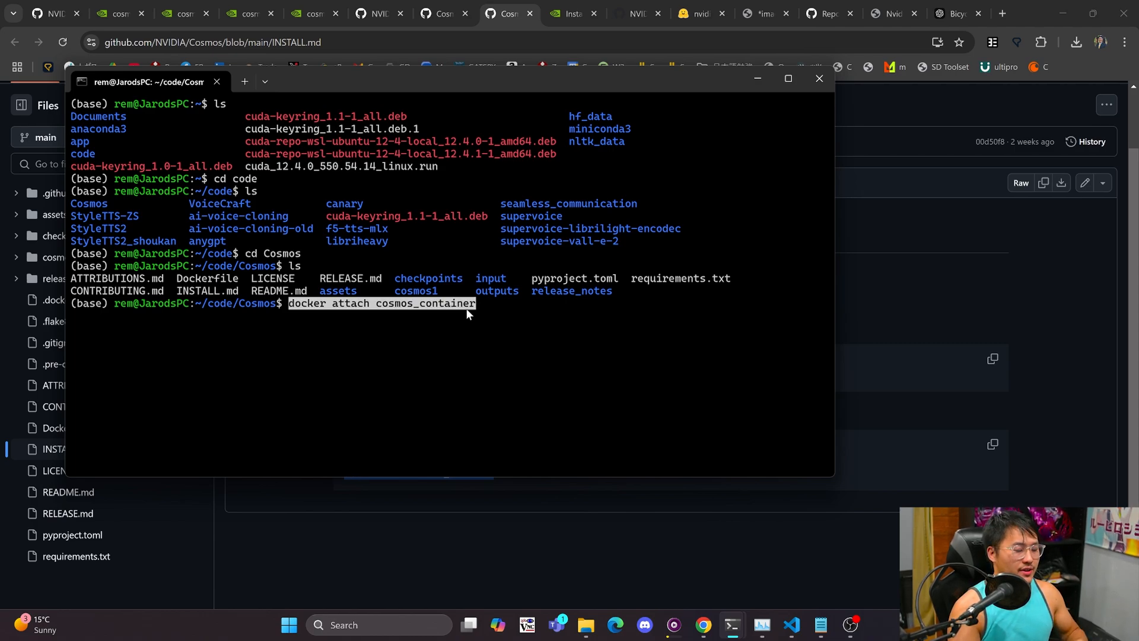
{"action": "key", "text": "Return"}
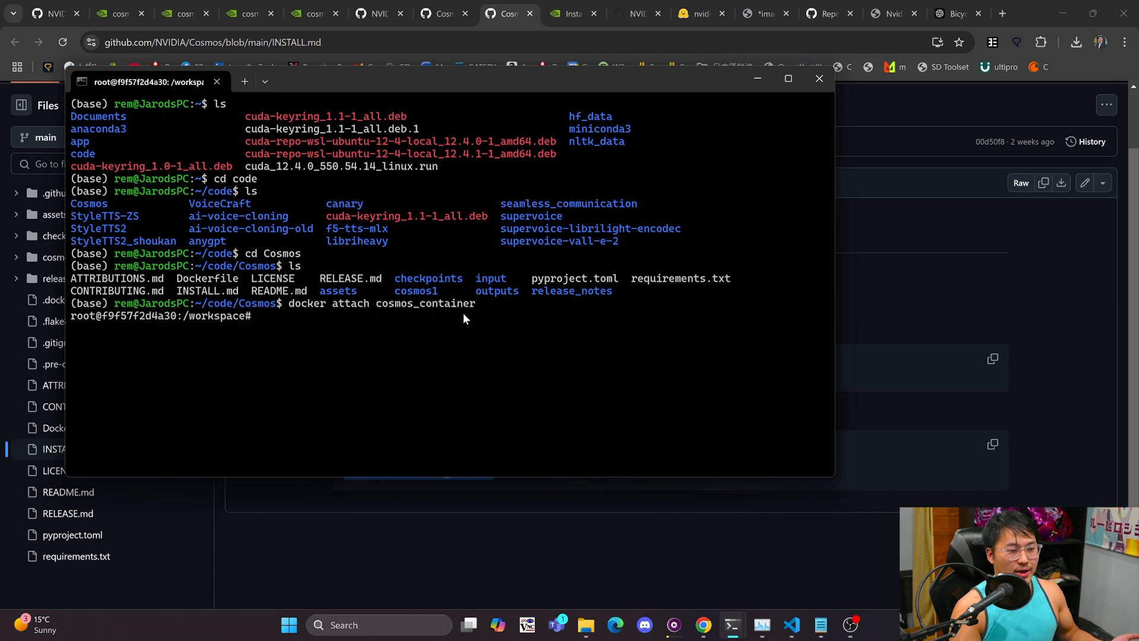
Check the container's root workspace prompt and list the files in the workspace folder.
{"action": "left_click_drag", "start_coordinate": [71, 317], "coordinate": [143, 317]}
{"action": "left_click", "coordinate": [169, 318]}
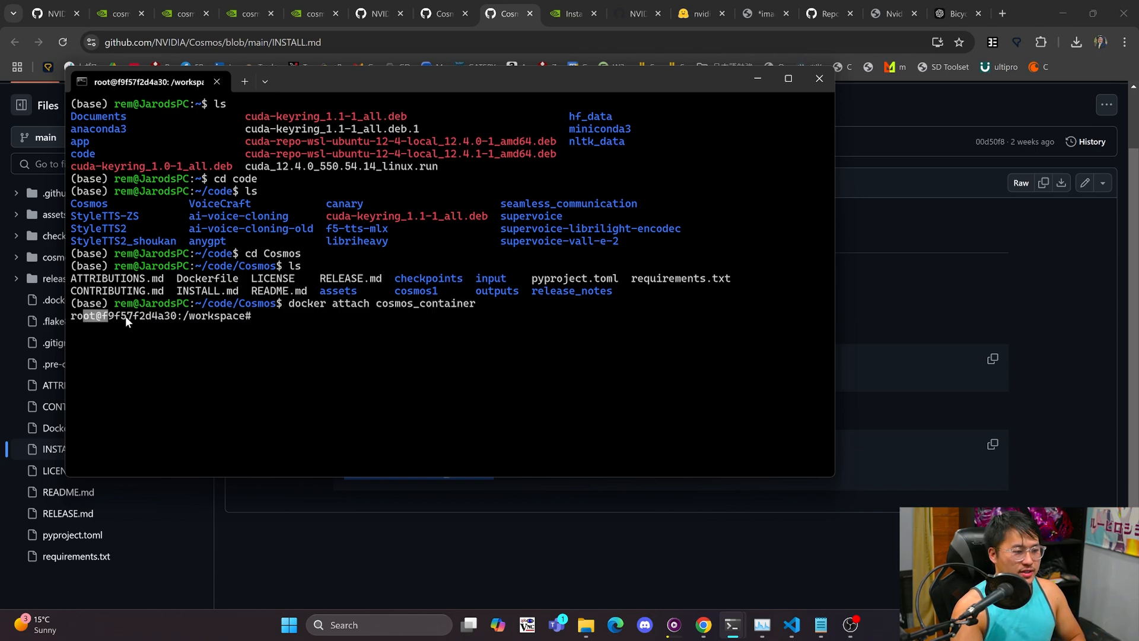
{"action": "left_click", "coordinate": [219, 323]}
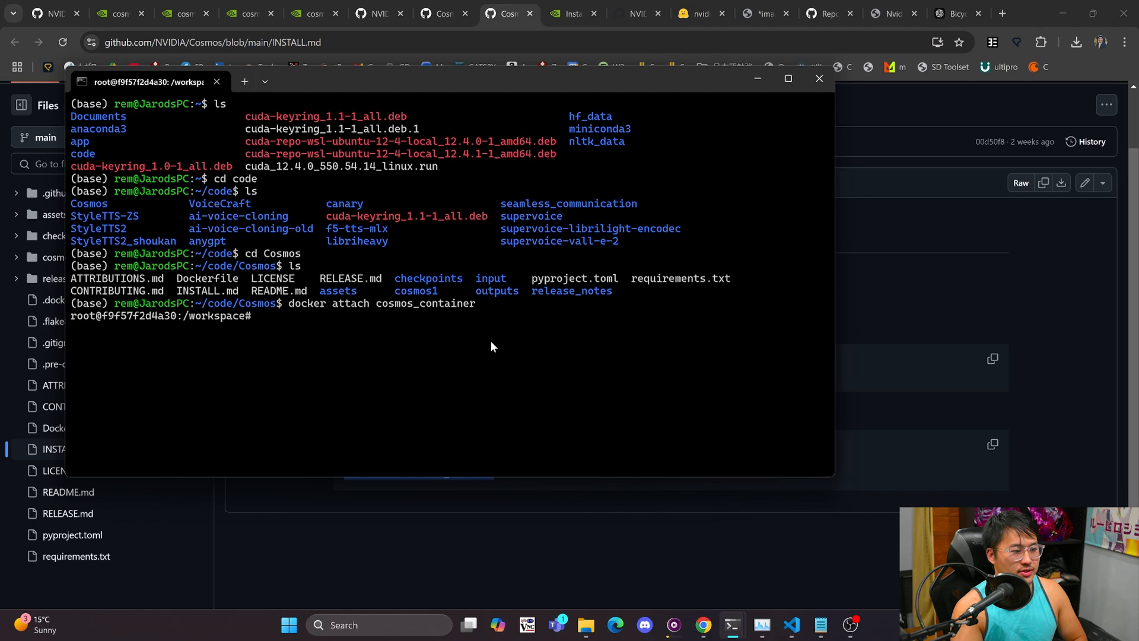
{"action": "type", "text": "ls"}
{"action": "key", "text": "Return"}
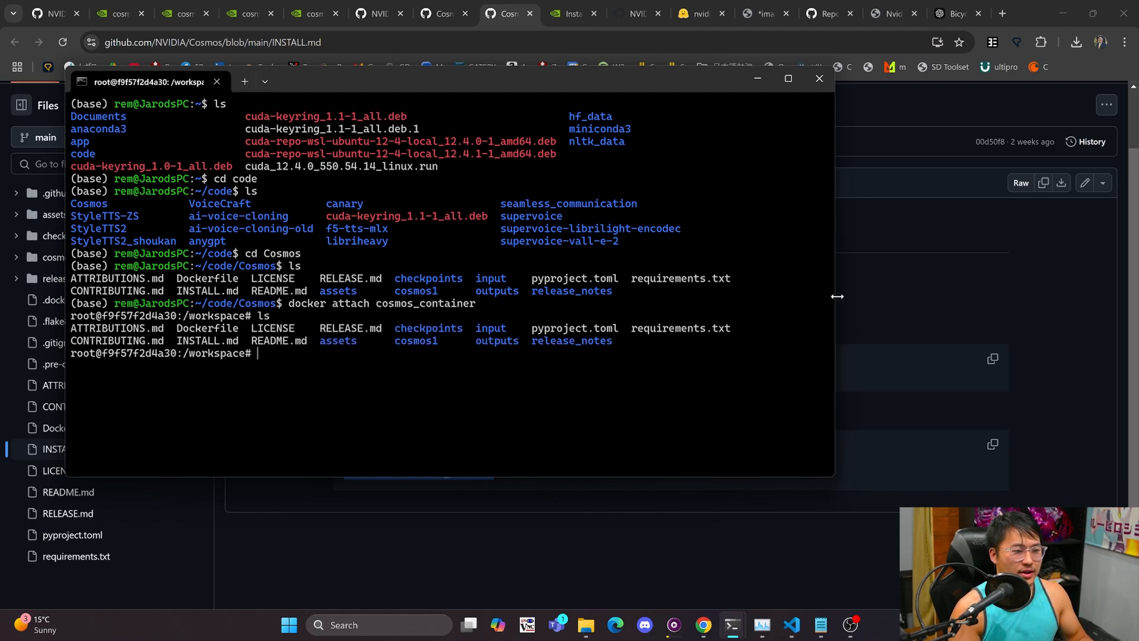
Switch to the autoregressive README.md in the browser and review the Download Checkpoints instructions, including the huggingface-cli login command.
{"action": "left_click", "coordinate": [863, 287]}
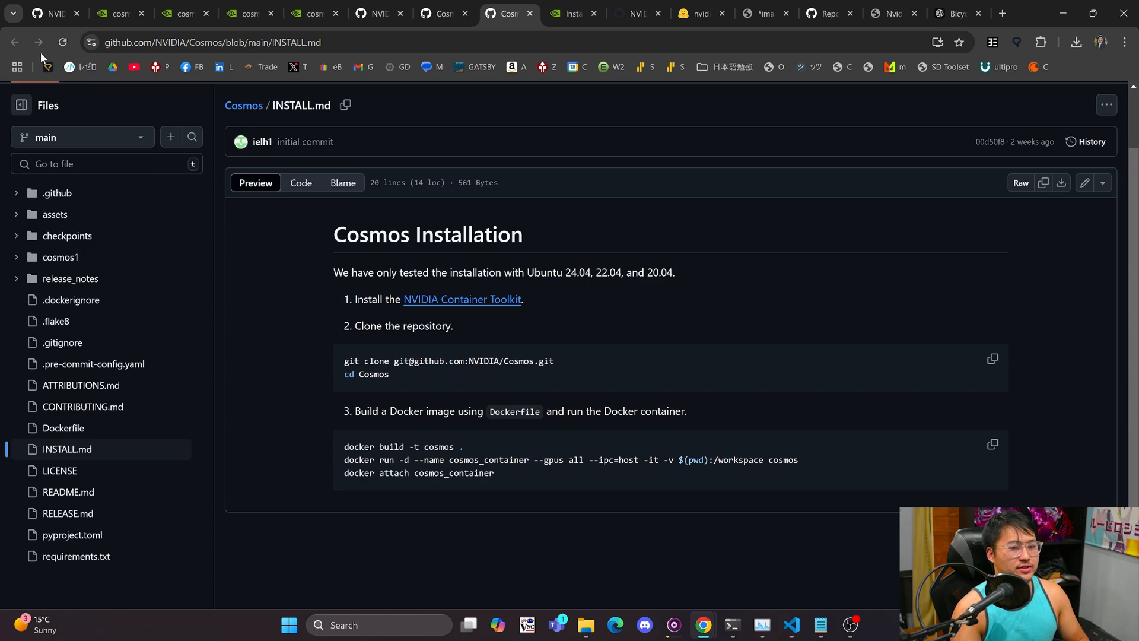
{"action": "left_click", "coordinate": [454, 17]}
{"action": "scroll", "coordinate": [356, 261], "scroll_direction": "down", "scroll_amount": 2}
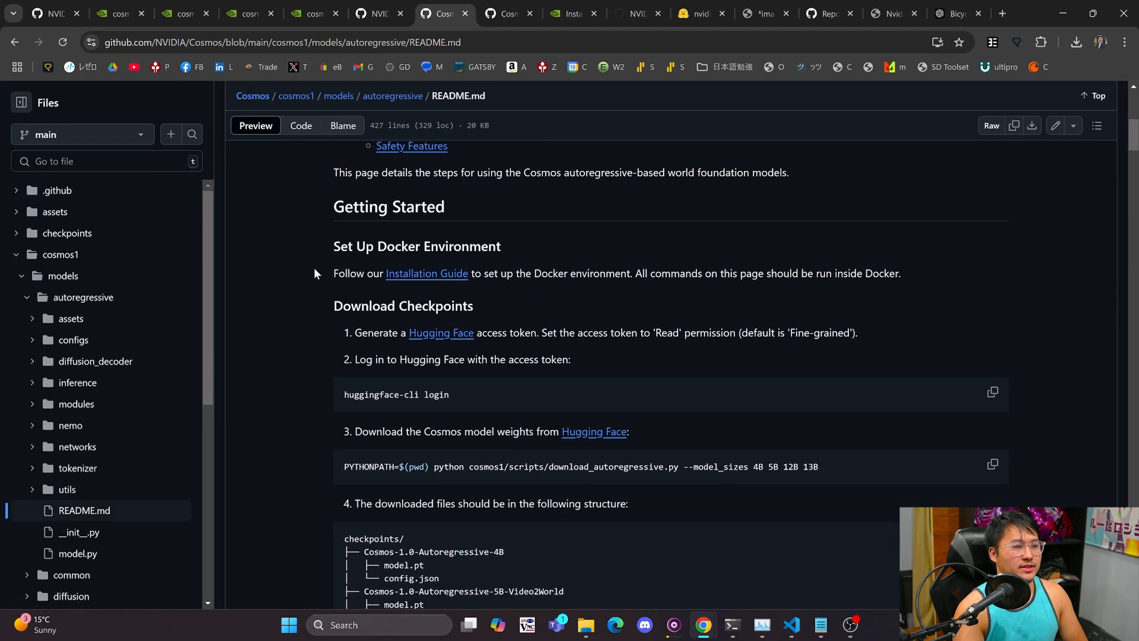
{"action": "scroll", "coordinate": [314, 268], "scroll_direction": "down", "scroll_amount": 2}
{"action": "scroll", "coordinate": [430, 314], "scroll_direction": "up", "scroll_amount": 1}
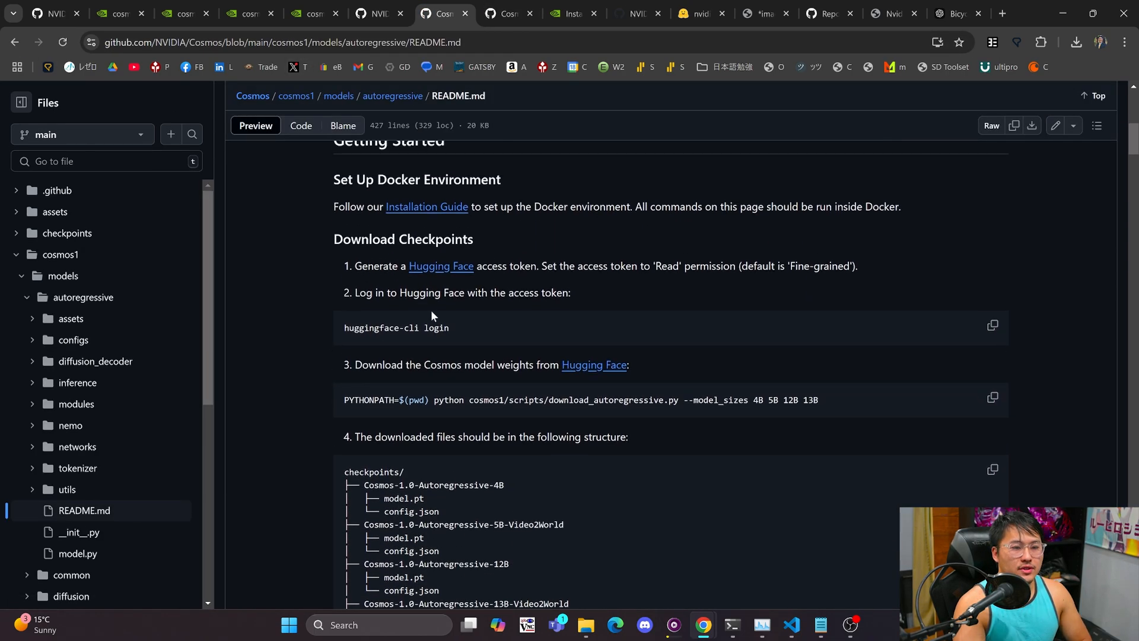
{"action": "left_click_drag", "start_coordinate": [467, 333], "coordinate": [330, 356]}
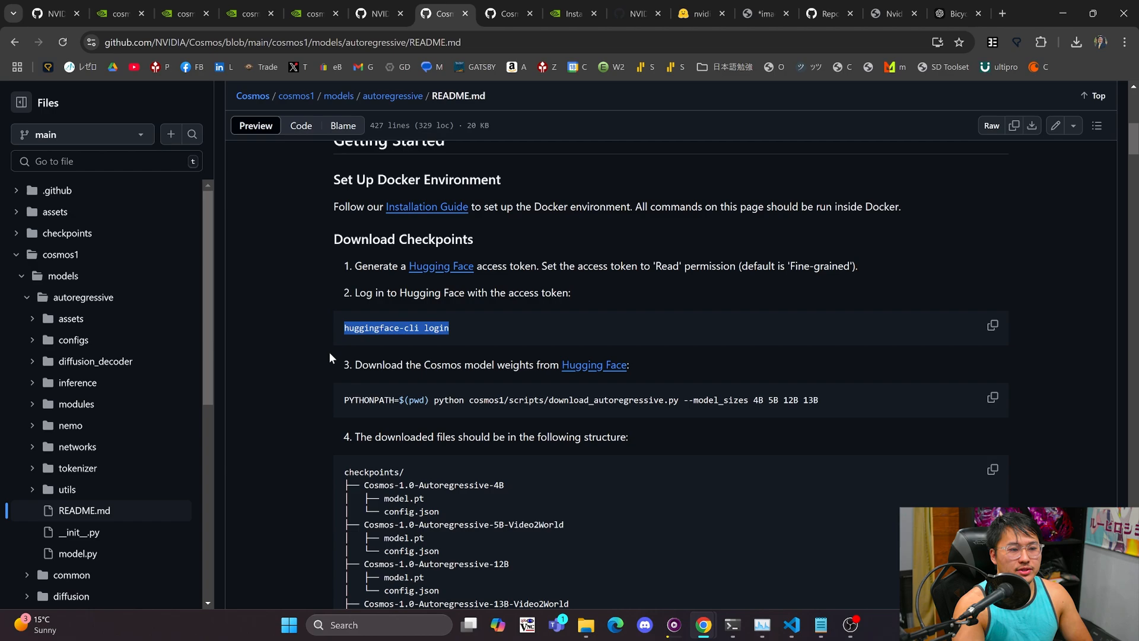
{"action": "left_click", "coordinate": [290, 348]}
{"action": "scroll", "coordinate": [322, 372], "scroll_direction": "down", "scroll_amount": 2}
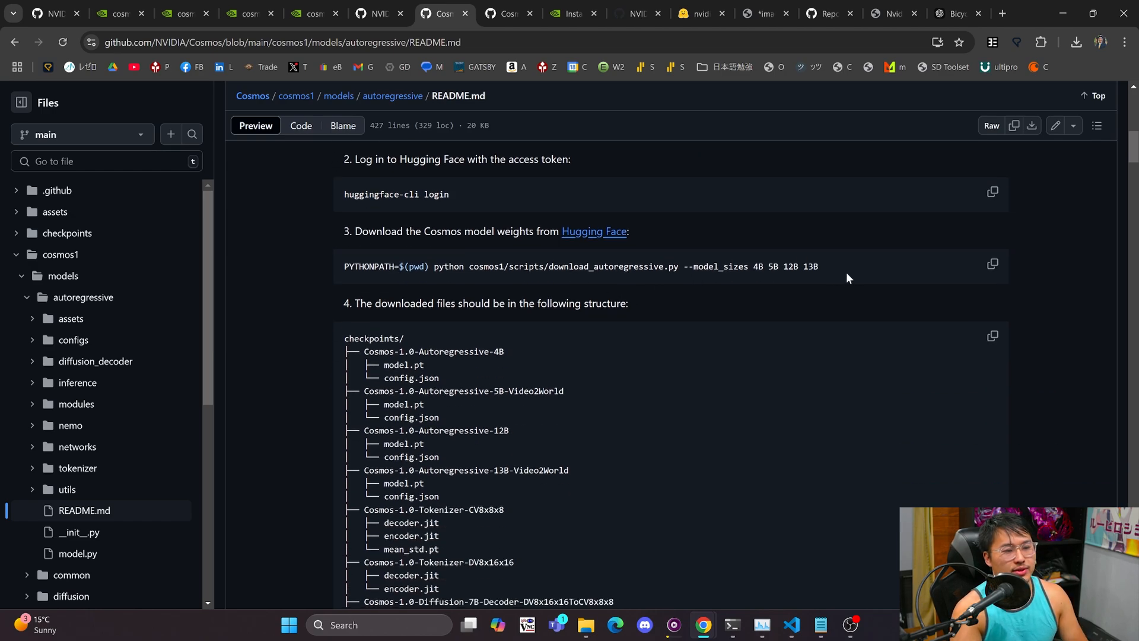
In the container terminal, run the README's cosmos1/scripts/download_autoregressive.py command with PYTHONPATH=$(pwd) and model sizes 4B, 5B, 12B and 13B.
{"action": "left_click_drag", "start_coordinate": [848, 285], "coordinate": [324, 263]}
{"action": "left_click", "coordinate": [324, 263]}
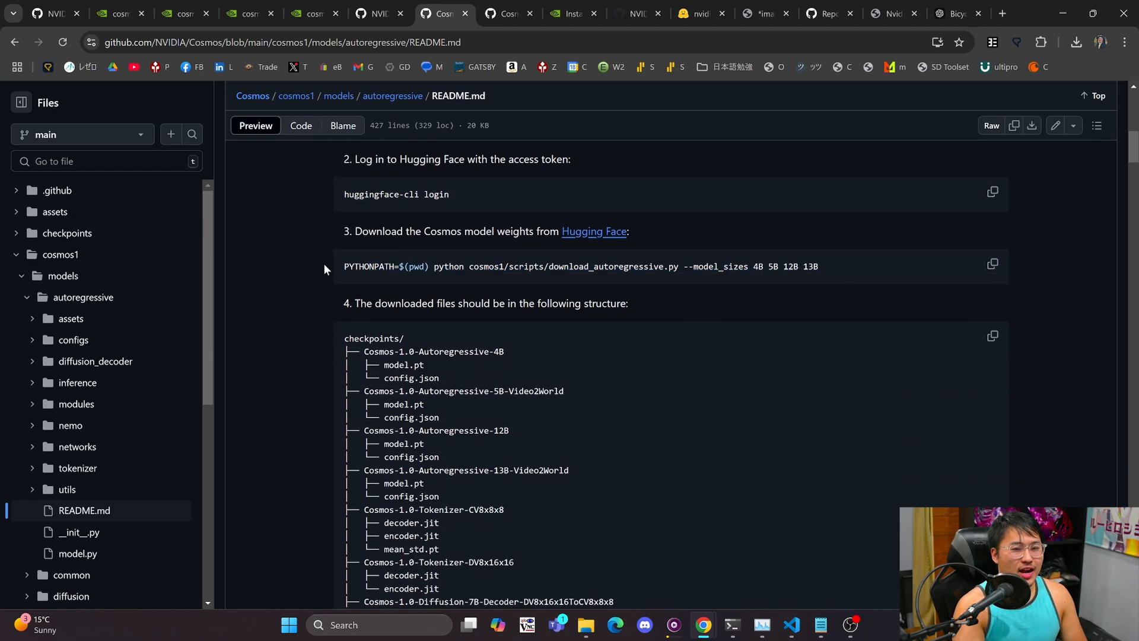
{"action": "key", "text": "alt+Tab"}
{"action": "type", "text": "PYTHONPATH=$(pwd) python cosmos1/scripts/download_autoregressive.py --model_sizes 4B 5B 12B 13B"}
{"action": "key", "text": "Return"}
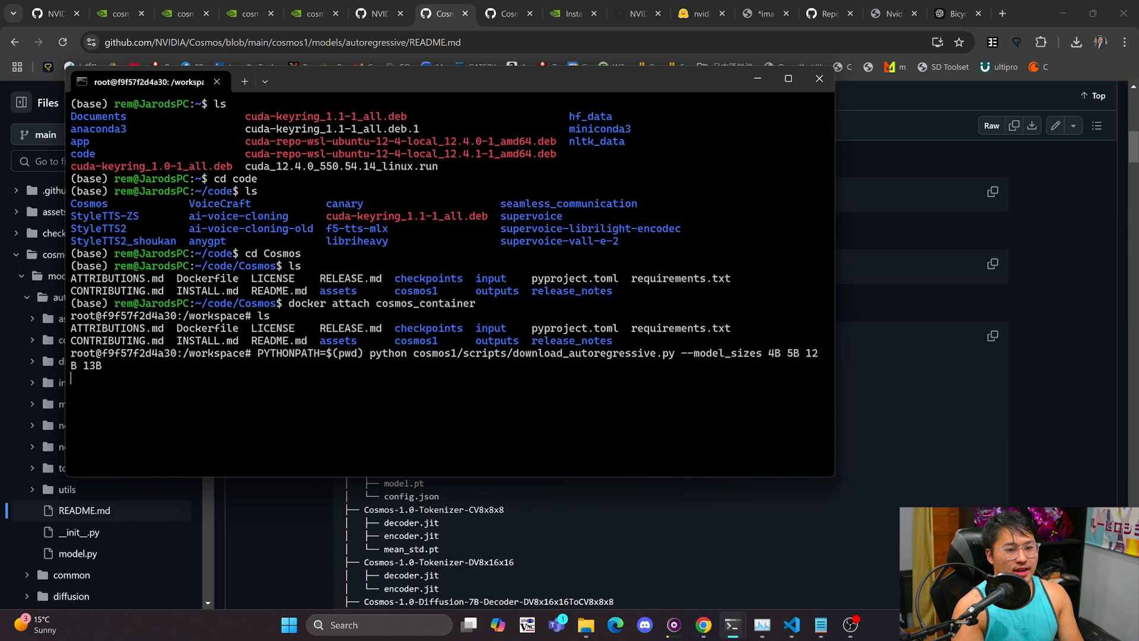
Review the download output in the terminal, then the expected checkpoints folder structure in the autoregressive README.
{"action": "left_click_drag", "start_coordinate": [814, 452], "coordinate": [101, 265]}
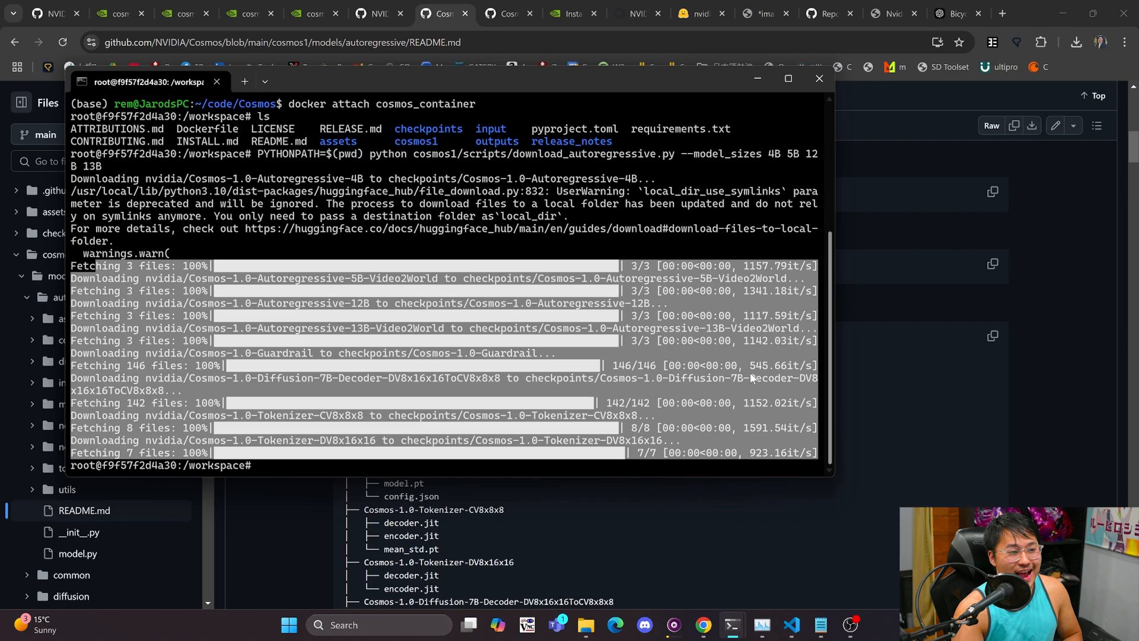
{"action": "left_click_drag", "start_coordinate": [814, 451], "coordinate": [79, 253]}
{"action": "left_click", "coordinate": [1006, 299]}
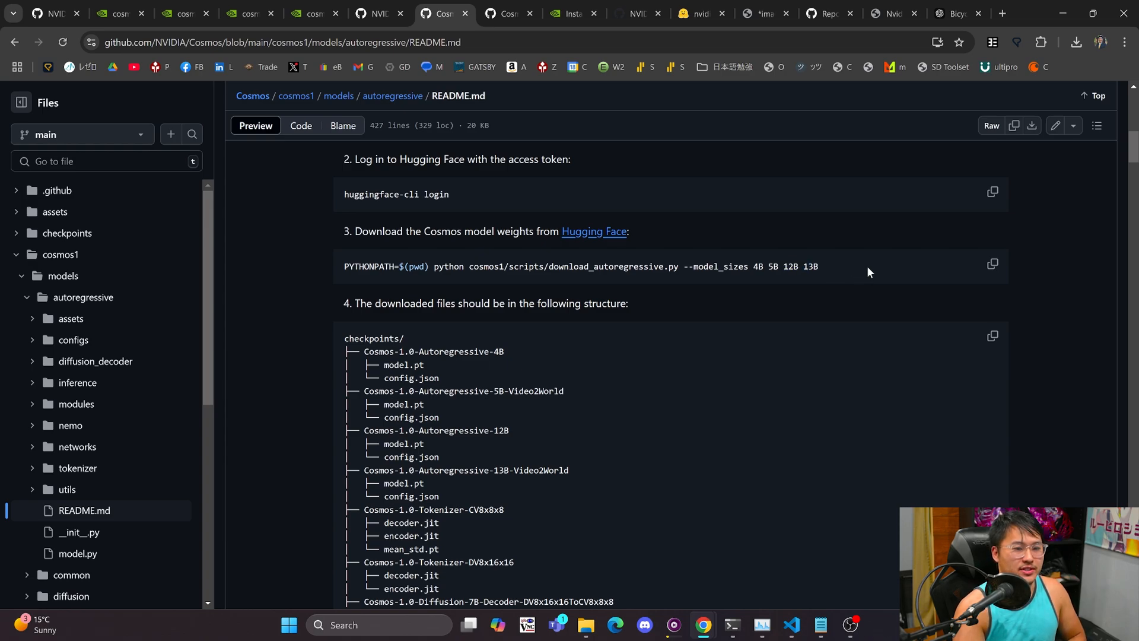
{"action": "scroll", "coordinate": [854, 260], "scroll_direction": "down", "scroll_amount": 2}
{"action": "left_click_drag", "start_coordinate": [359, 205], "coordinate": [440, 415]}
{"action": "scroll", "coordinate": [498, 247], "scroll_direction": "down", "scroll_amount": 2}
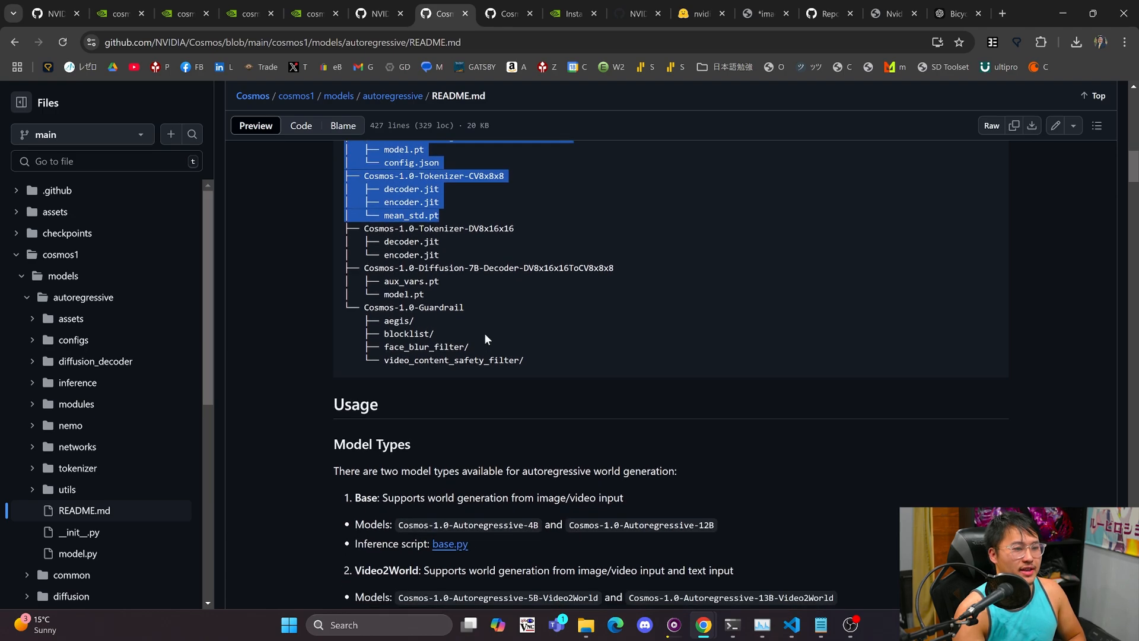
{"action": "left_click", "coordinate": [249, 304]}
Switch to the container terminal, list the workspace files and try to enter a folder named checkpoint.
{"action": "key", "text": "alt+Tab"}
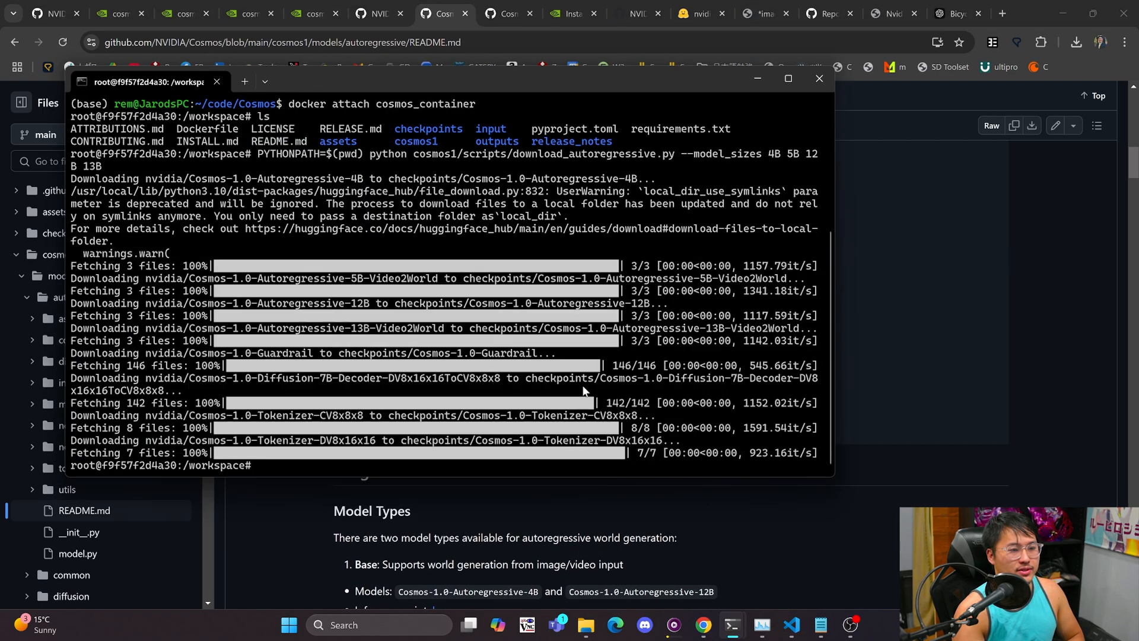
{"action": "type", "text": "ls"}
{"action": "key", "text": "Return"}
{"action": "type", "text": "cd ch"}
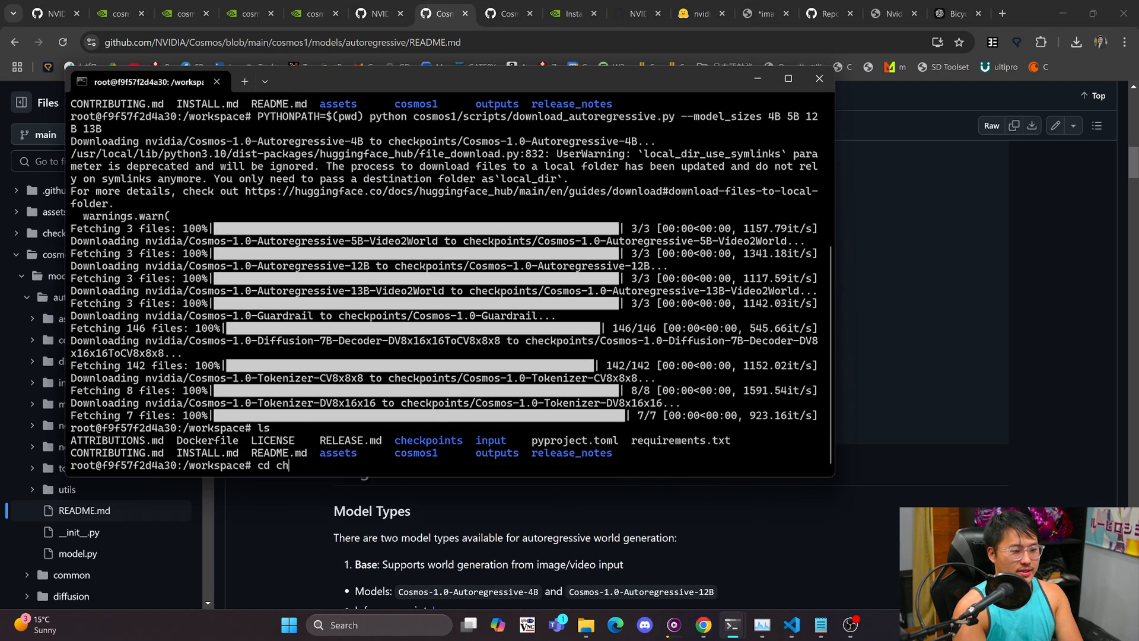
{"action": "type", "text": "eckpoint"}
{"action": "key", "text": "Return"}
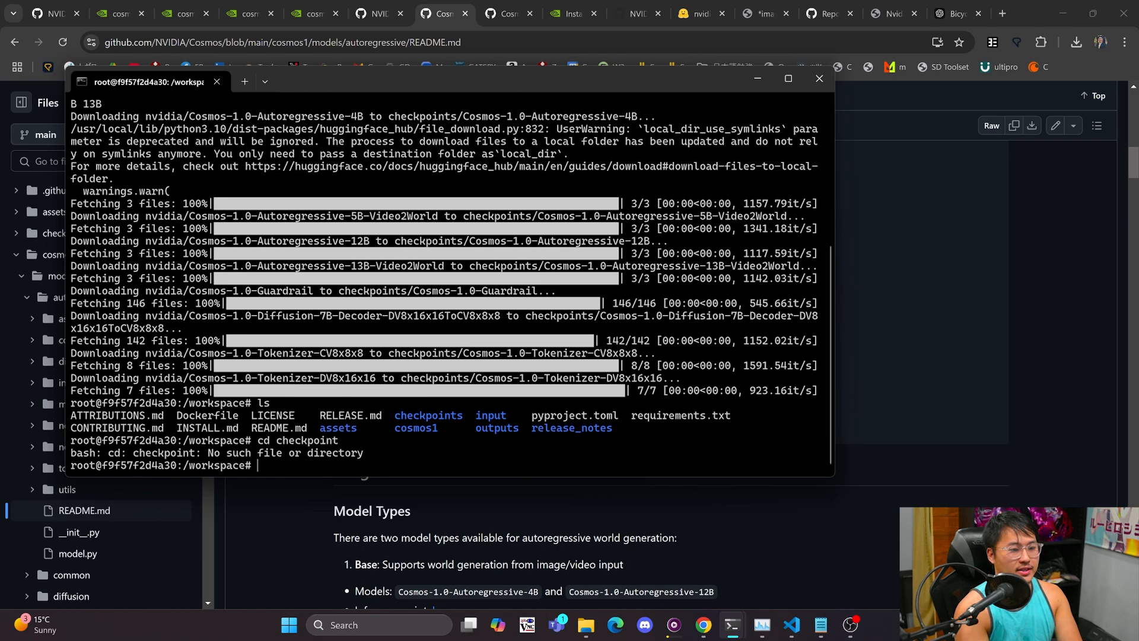
List the workspace files again, then enter the checkpoints folder and list its contents.
{"action": "type", "text": "ls"}
{"action": "key", "text": "Return"}
{"action": "type", "text": "cd ch"}
{"action": "key", "text": "Tab"}
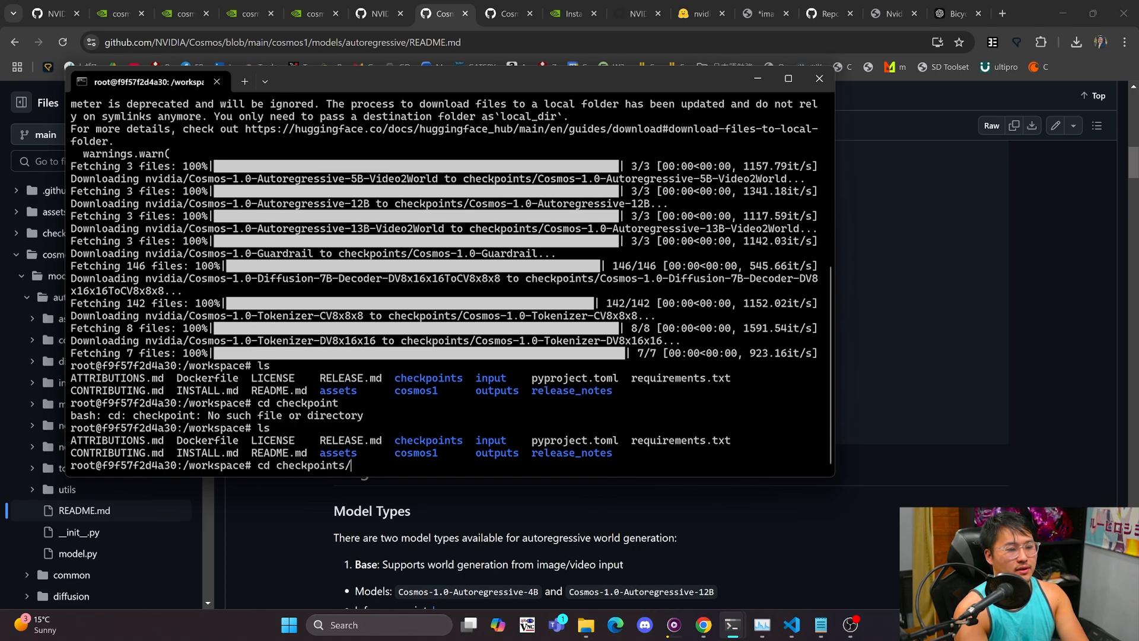
{"action": "key", "text": "Return"}
{"action": "type", "text": "ls"}
{"action": "key", "text": "Return"}
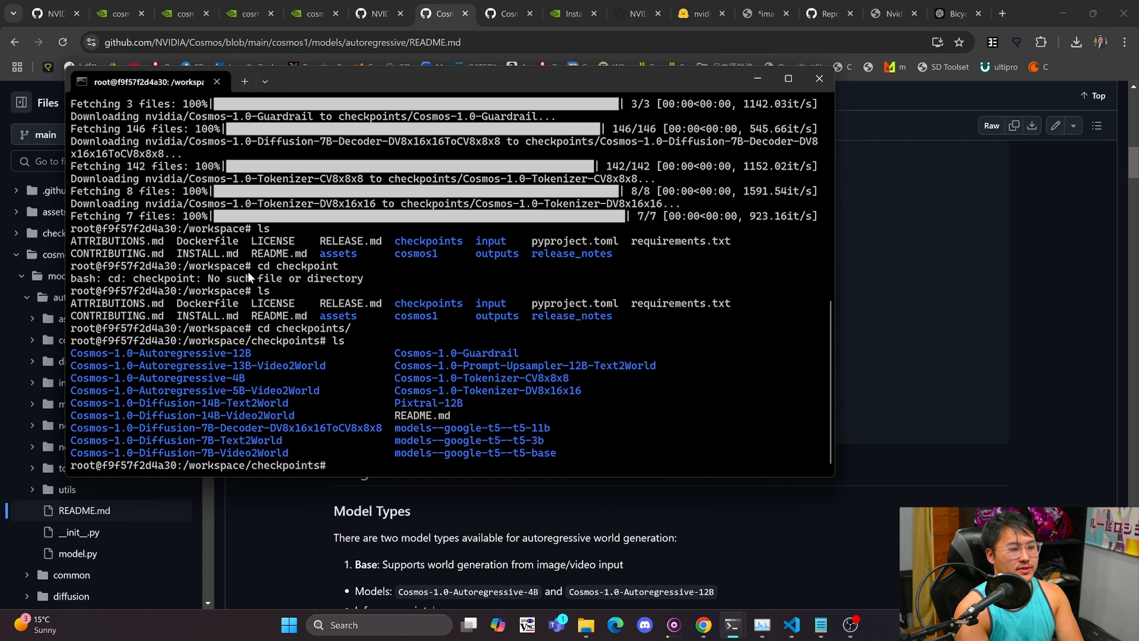
Look over the listed model folders and go back up to the workspace folder.
{"action": "left_click_drag", "start_coordinate": [563, 450], "coordinate": [71, 353]}
{"action": "left_click", "coordinate": [527, 375]}
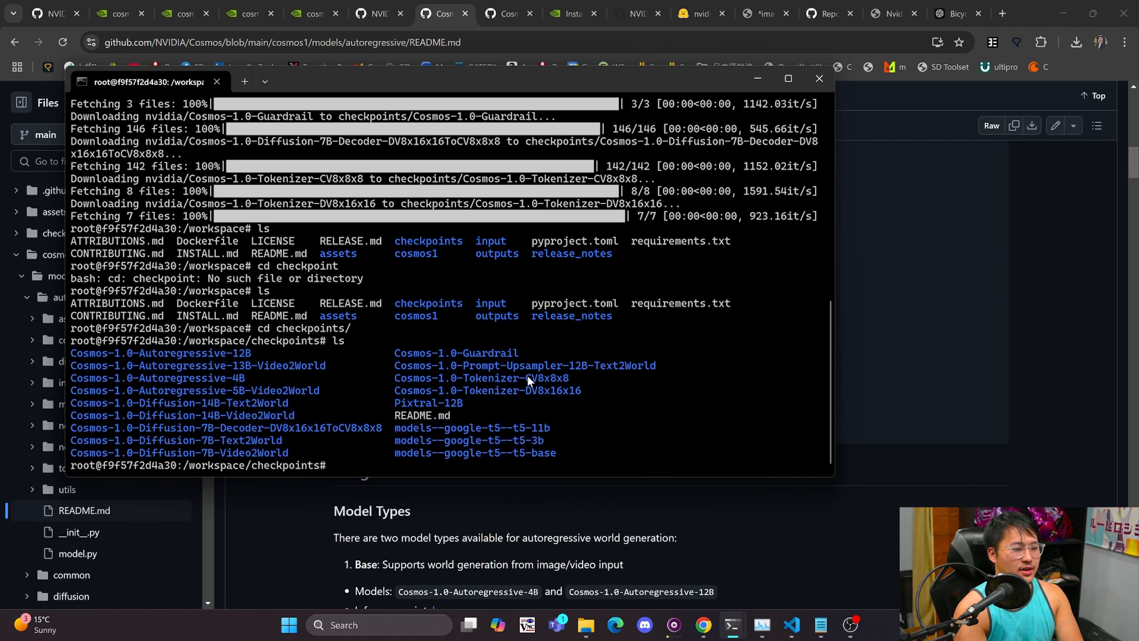
{"action": "type", "text": "cd .."}
{"action": "key", "text": "Return"}
Return to the autoregressive README and read its Usage section, covering model types, failure rates, single and batch generation, and sample commands.
{"action": "left_click", "coordinate": [987, 329]}
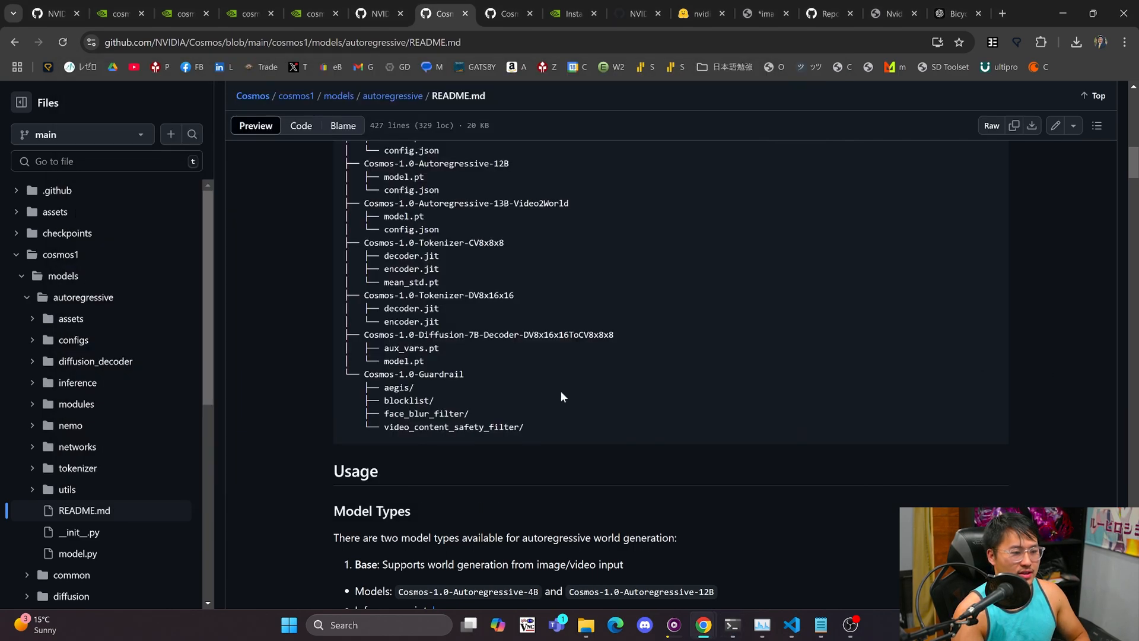
{"action": "scroll", "coordinate": [562, 363], "scroll_direction": "down", "scroll_amount": 2}
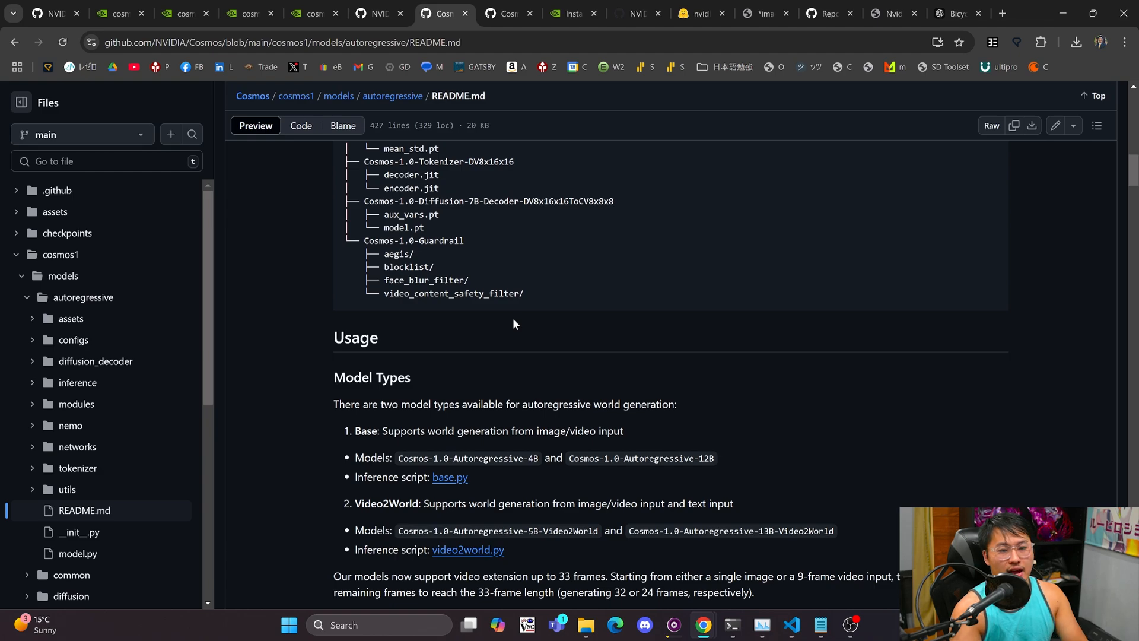
{"action": "scroll", "coordinate": [371, 342], "scroll_direction": "down", "scroll_amount": 3}
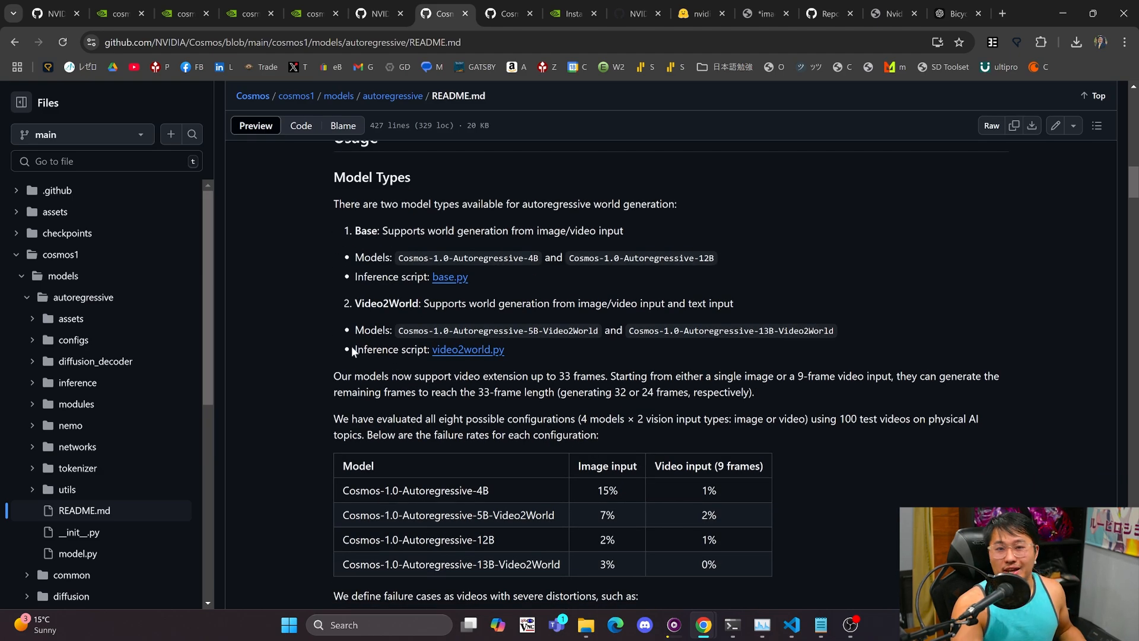
{"action": "scroll", "coordinate": [329, 336], "scroll_direction": "down", "scroll_amount": 1}
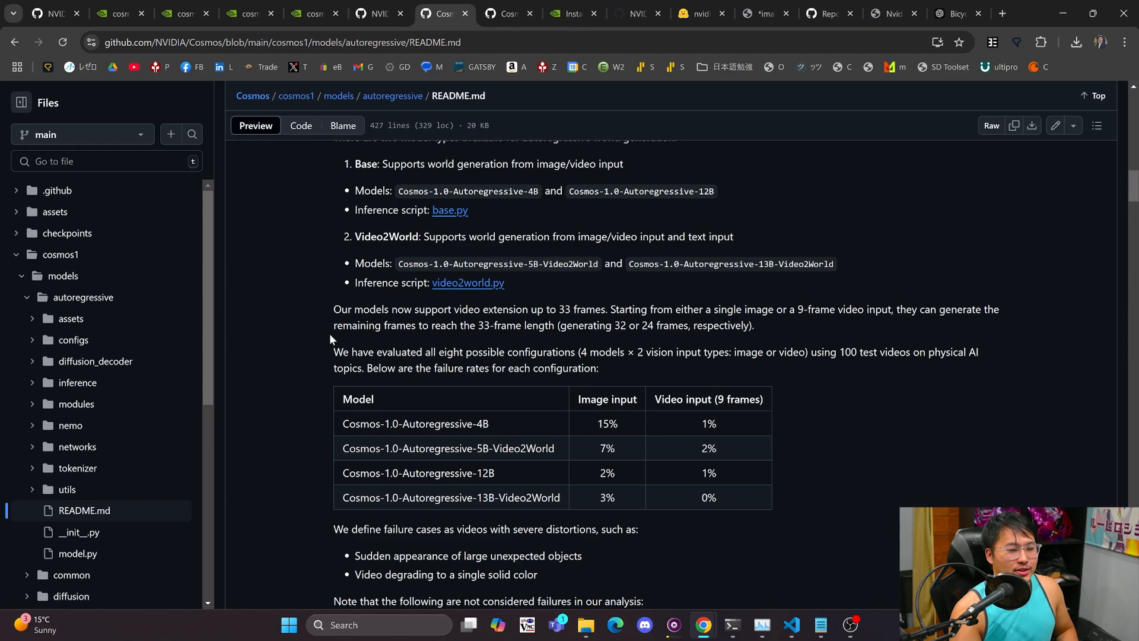
{"action": "scroll", "coordinate": [330, 339], "scroll_direction": "up", "scroll_amount": 1}
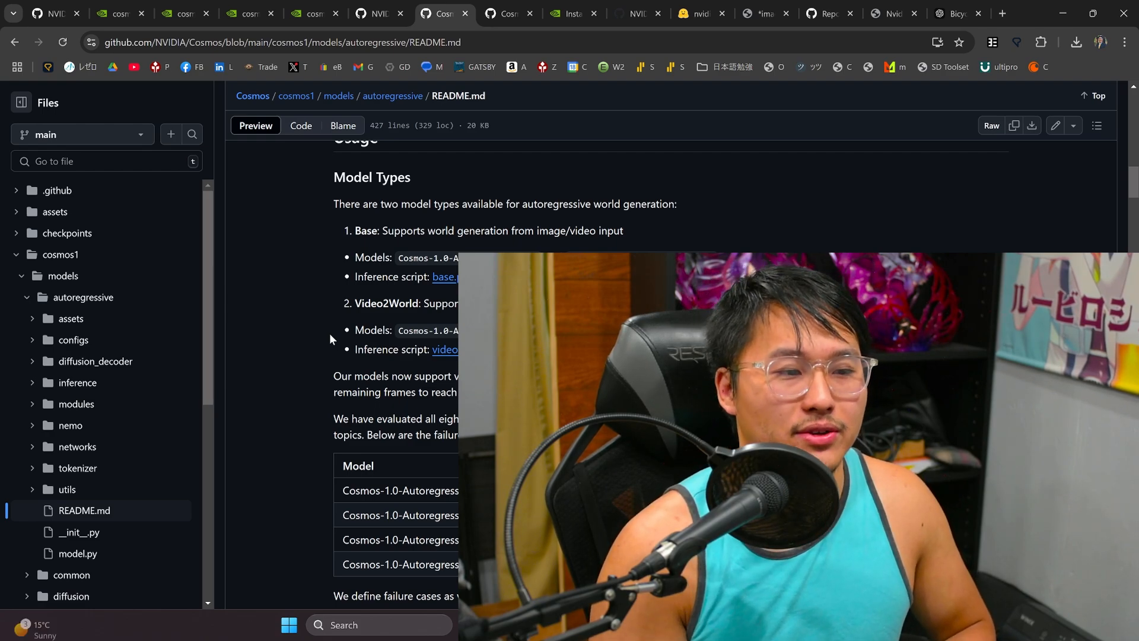
{"action": "scroll", "coordinate": [329, 333], "scroll_direction": "down", "scroll_amount": 2}
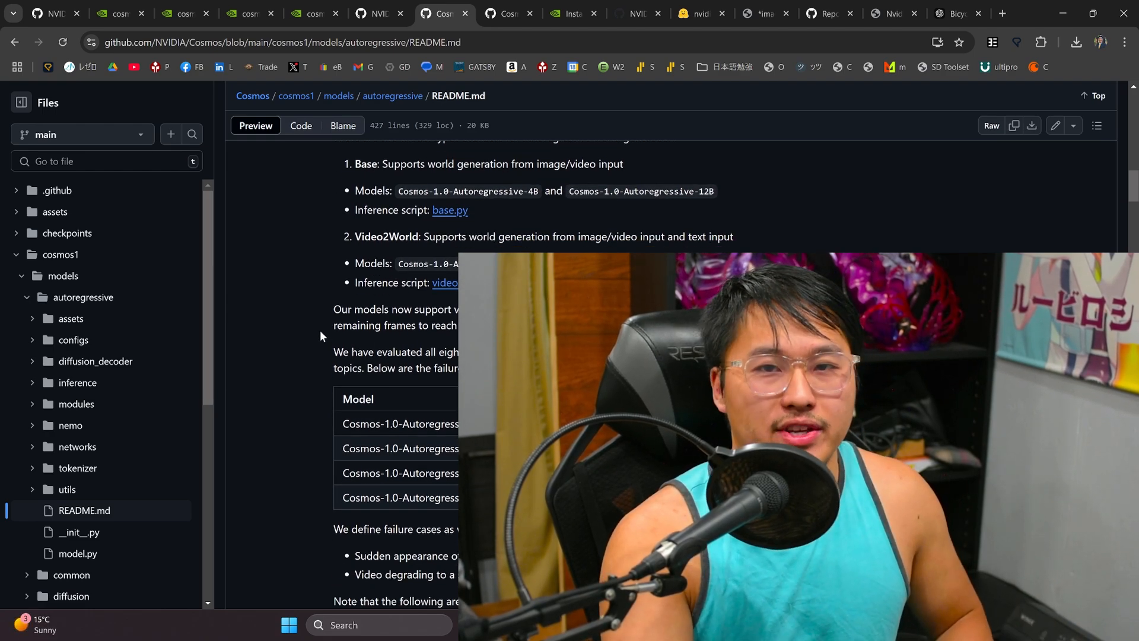
{"action": "scroll", "coordinate": [321, 325], "scroll_direction": "up", "scroll_amount": 1}
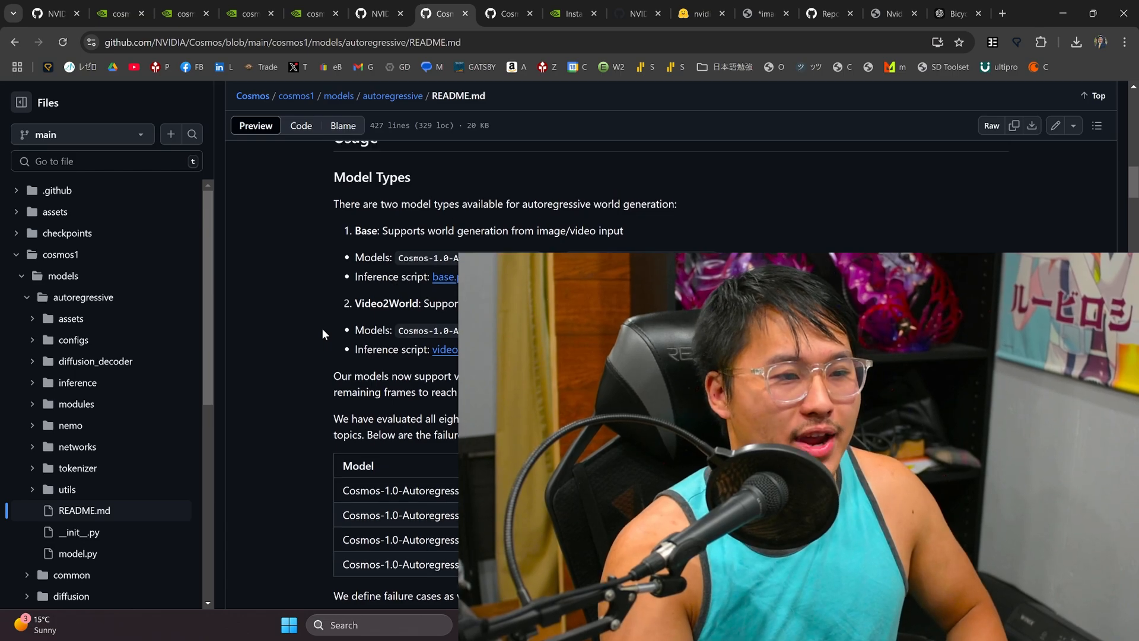
{"action": "scroll", "coordinate": [326, 335], "scroll_direction": "down", "scroll_amount": 1}
{"action": "scroll", "coordinate": [328, 337], "scroll_direction": "down", "scroll_amount": 8}
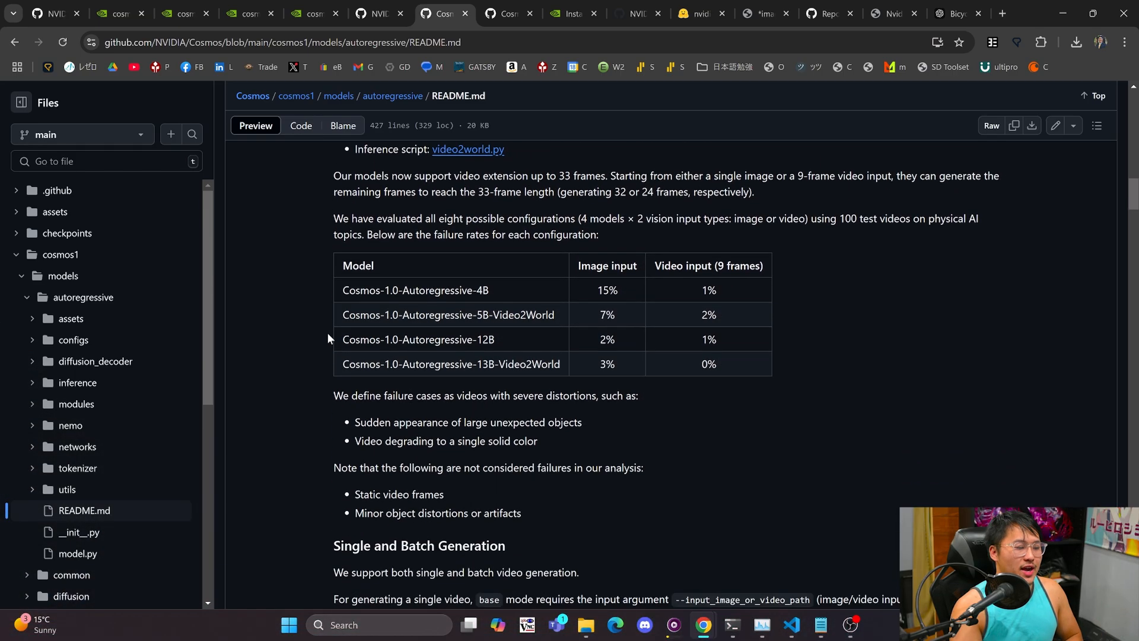
{"action": "scroll", "coordinate": [328, 332], "scroll_direction": "down", "scroll_amount": 2}
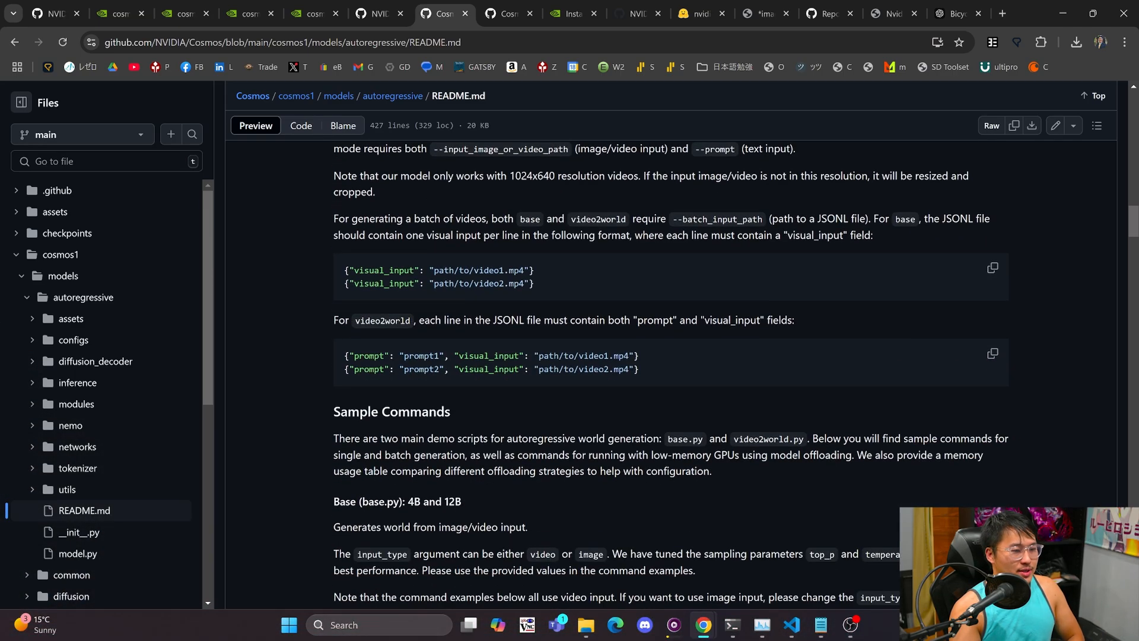
Copy the README's single-generation command for low-memory GPUs using the 4B model with offloading and run it in the container terminal.
{"action": "scroll", "coordinate": [354, 244], "scroll_direction": "up", "scroll_amount": 2}
{"action": "scroll", "coordinate": [593, 243], "scroll_direction": "down", "scroll_amount": 10}
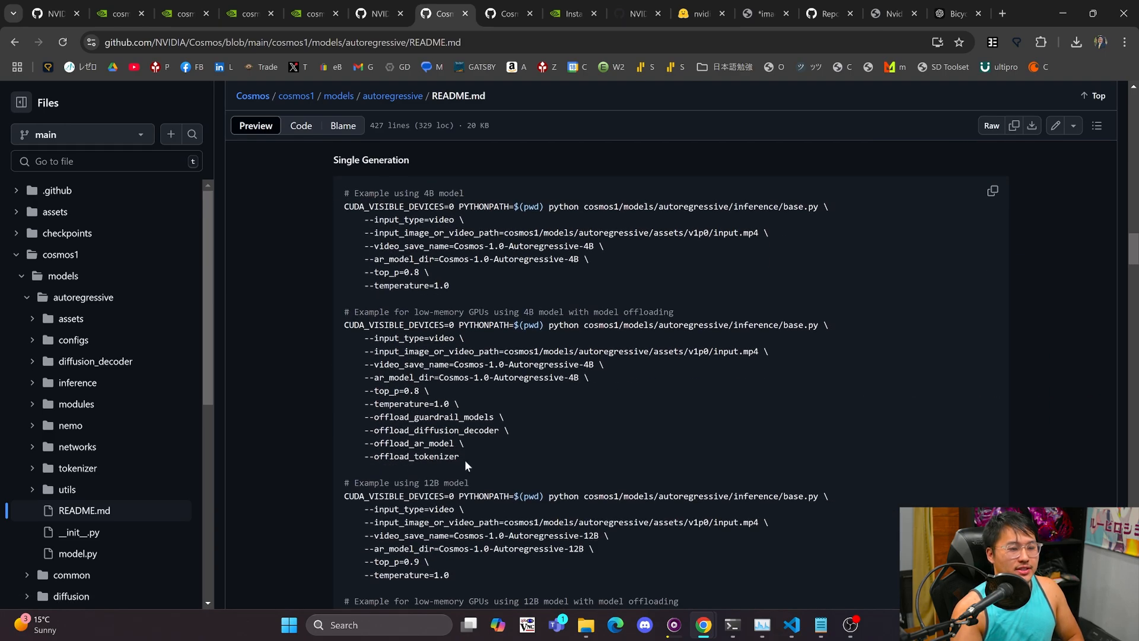
{"action": "left_click_drag", "start_coordinate": [461, 458], "coordinate": [321, 319]}
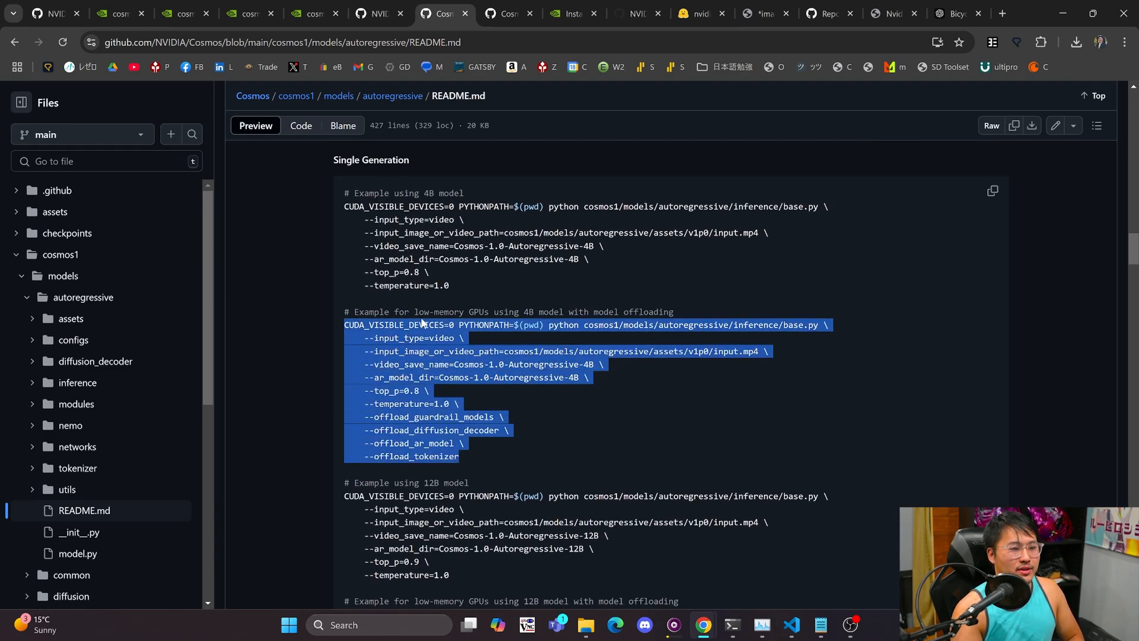
{"action": "scroll", "coordinate": [423, 322], "scroll_direction": "up", "scroll_amount": 1}
{"action": "scroll", "coordinate": [520, 439], "scroll_direction": "down", "scroll_amount": 1}
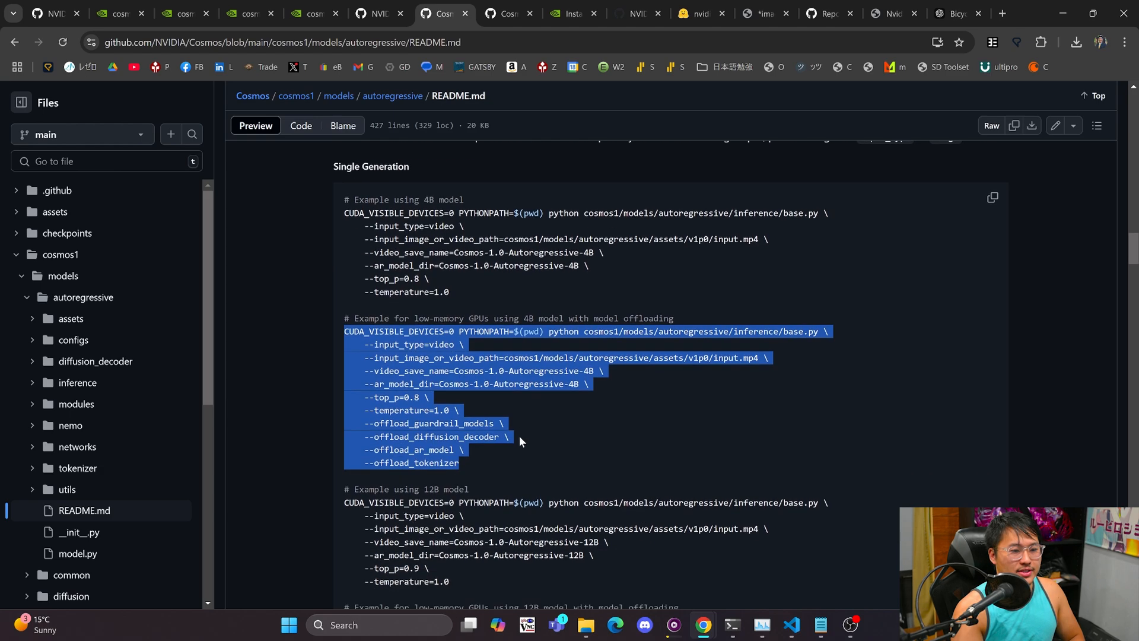
{"action": "scroll", "coordinate": [519, 440], "scroll_direction": "down", "scroll_amount": 1}
{"action": "left_click_drag", "start_coordinate": [463, 456], "coordinate": [349, 324]}
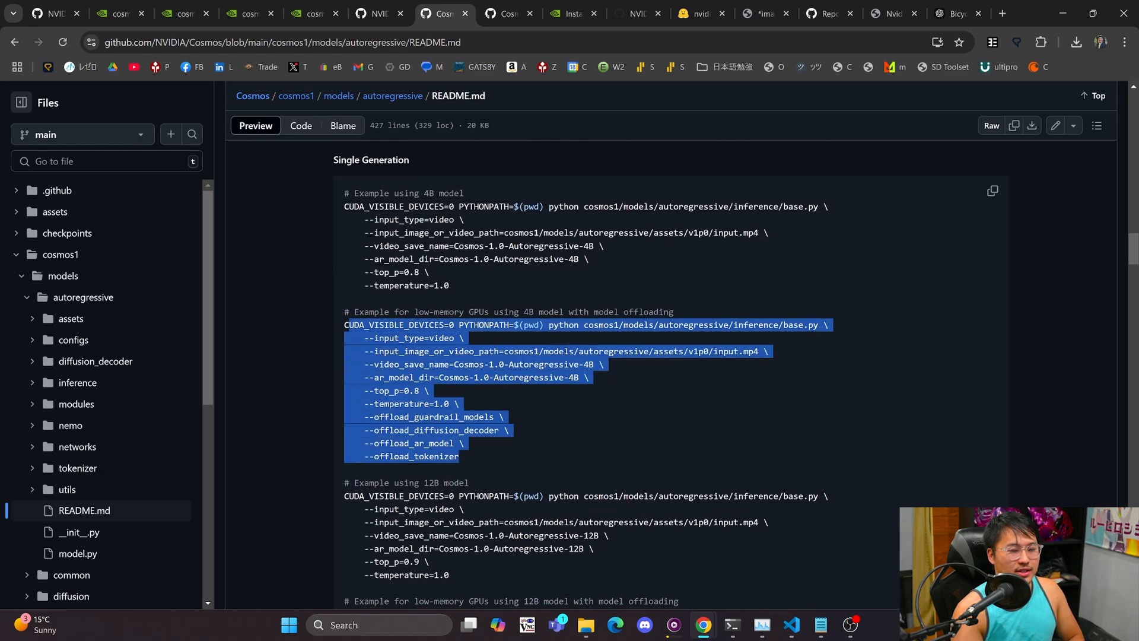
{"action": "left_click", "coordinate": [466, 460]}
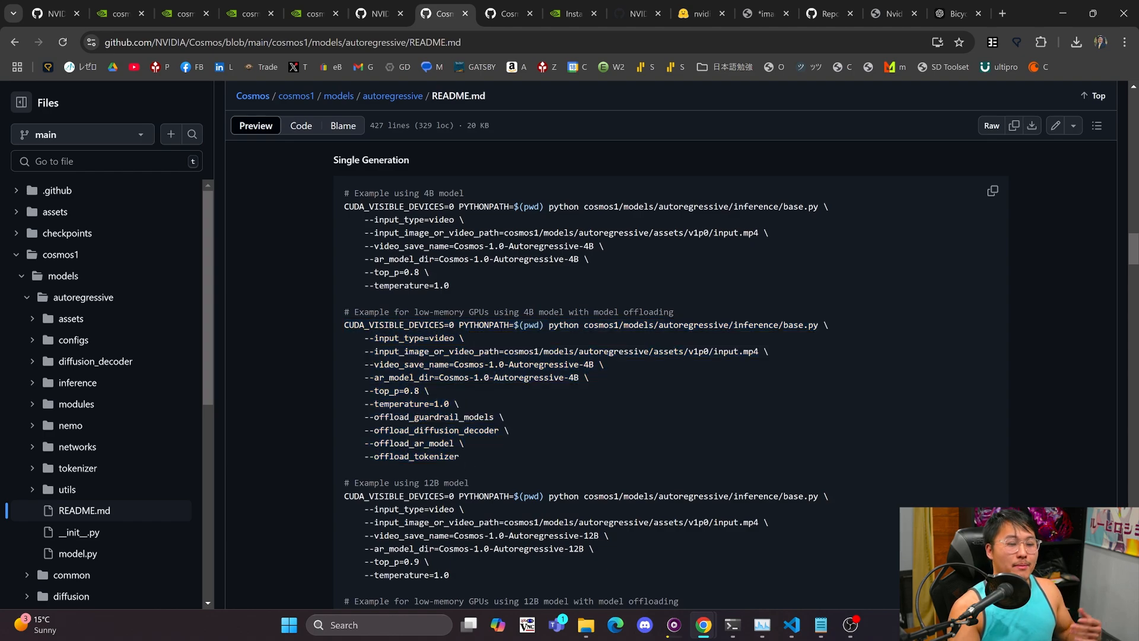
{"action": "left_click_drag", "start_coordinate": [344, 324], "coordinate": [494, 454]}
{"action": "key", "text": "ctrl+c"}
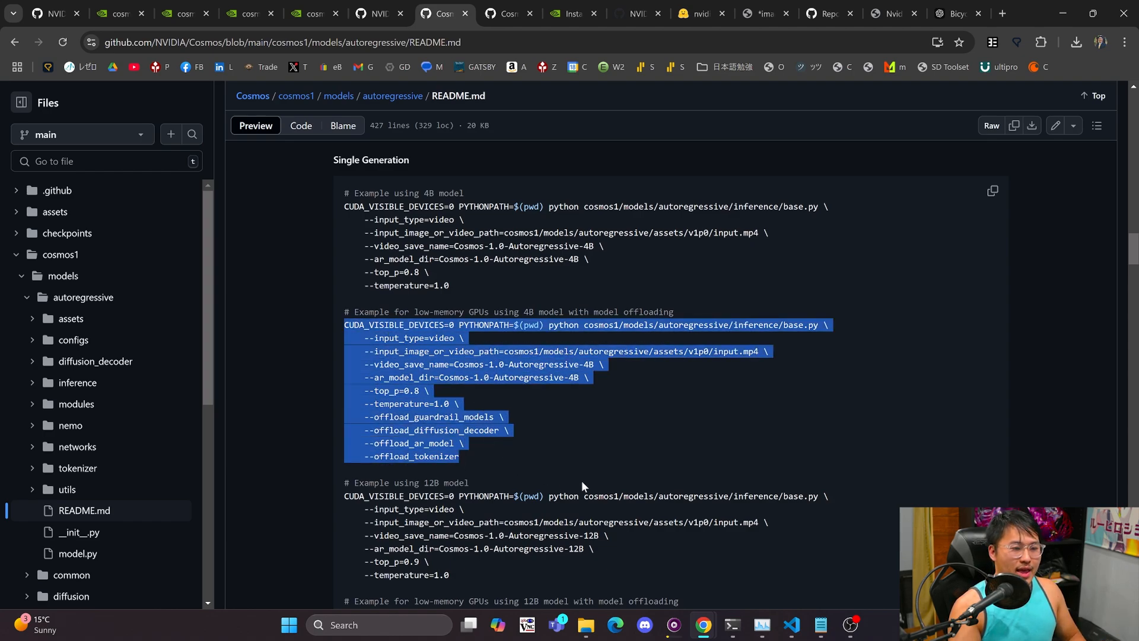
{"action": "key", "text": "alt+Tab"}
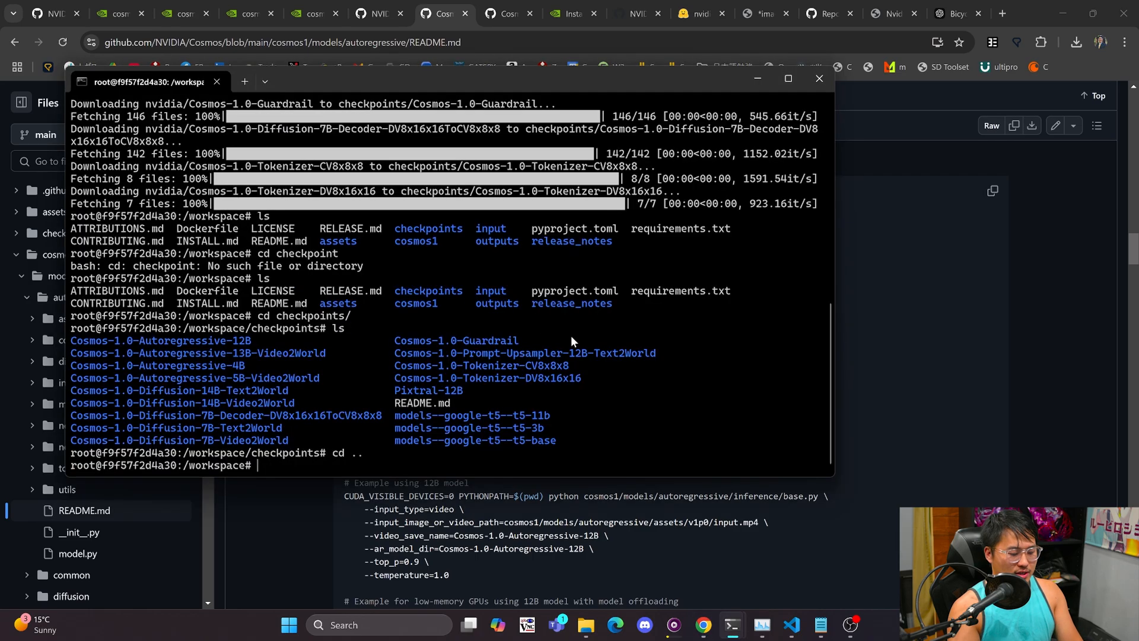
{"action": "key", "text": "ctrl+v"}
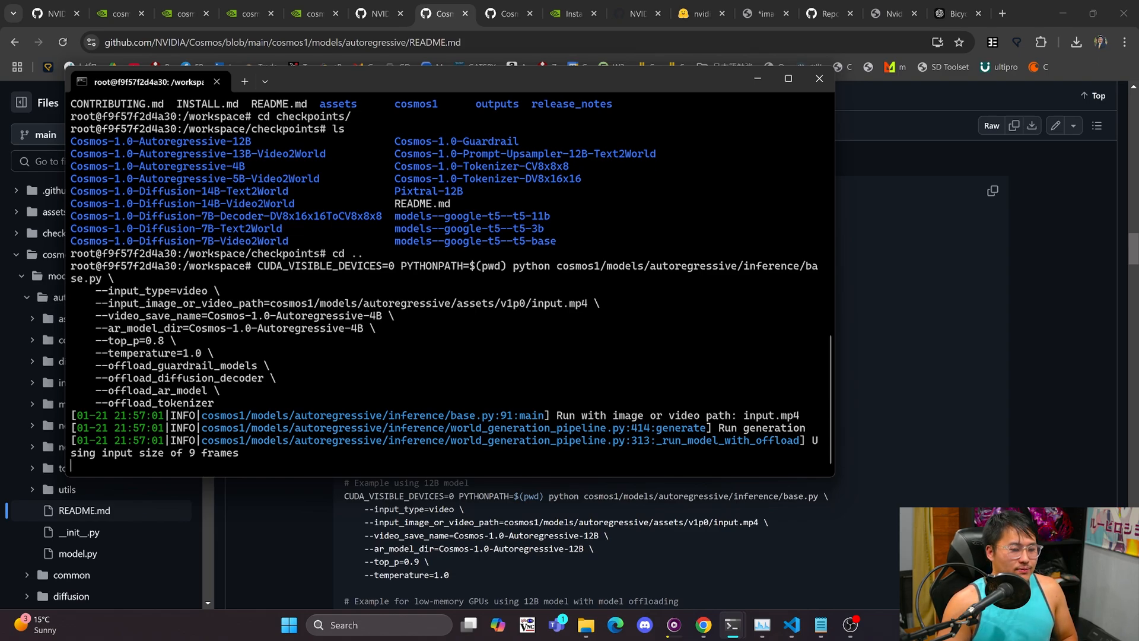
Interrupt the running generation and list the workspace files.
{"action": "key", "text": "ctrl+c"}
{"action": "key", "text": "ctrl+c"}
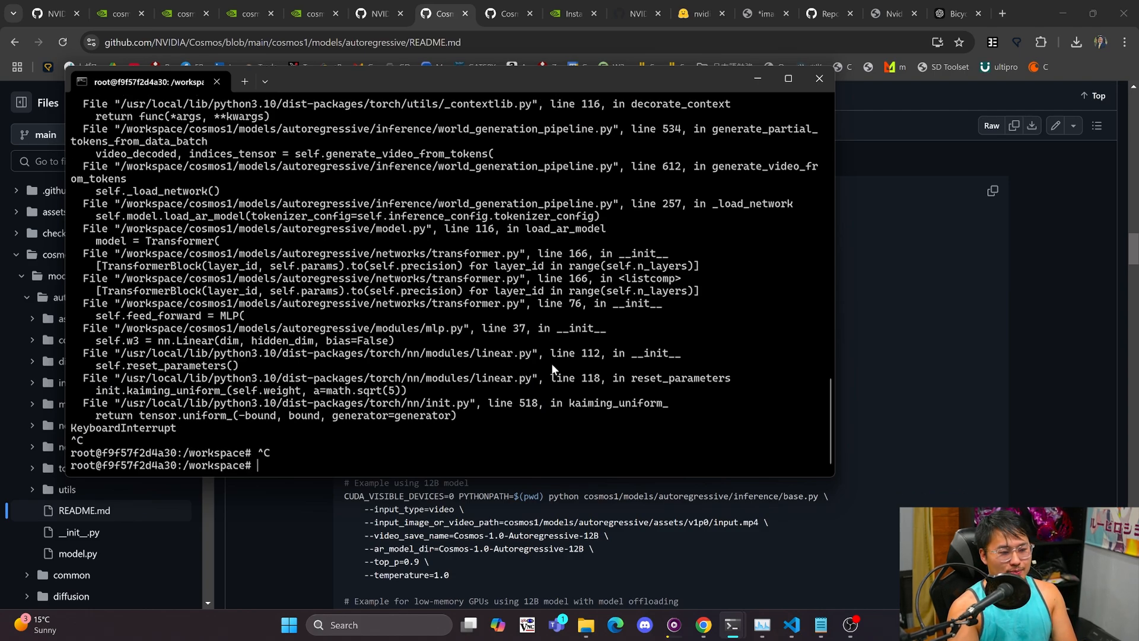
{"action": "type", "text": "ls"}
{"action": "key", "text": "Return"}
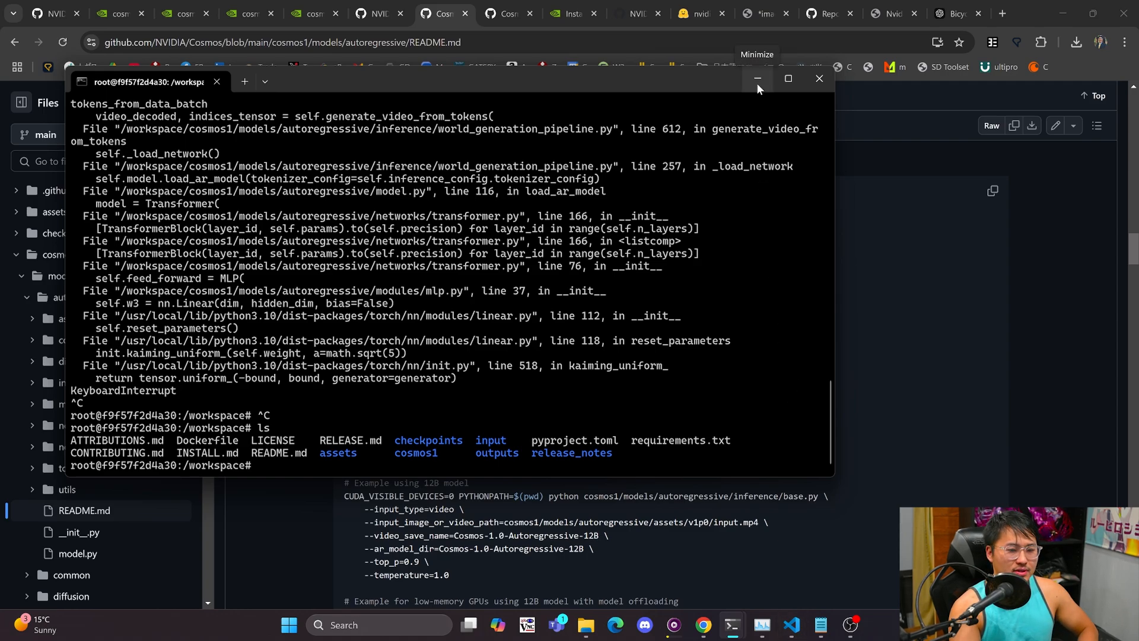
Switch to VS Code, open input.mp4 from the autoregressive assets' v1p0 folder and play it.
{"action": "left_click", "coordinate": [792, 624]}
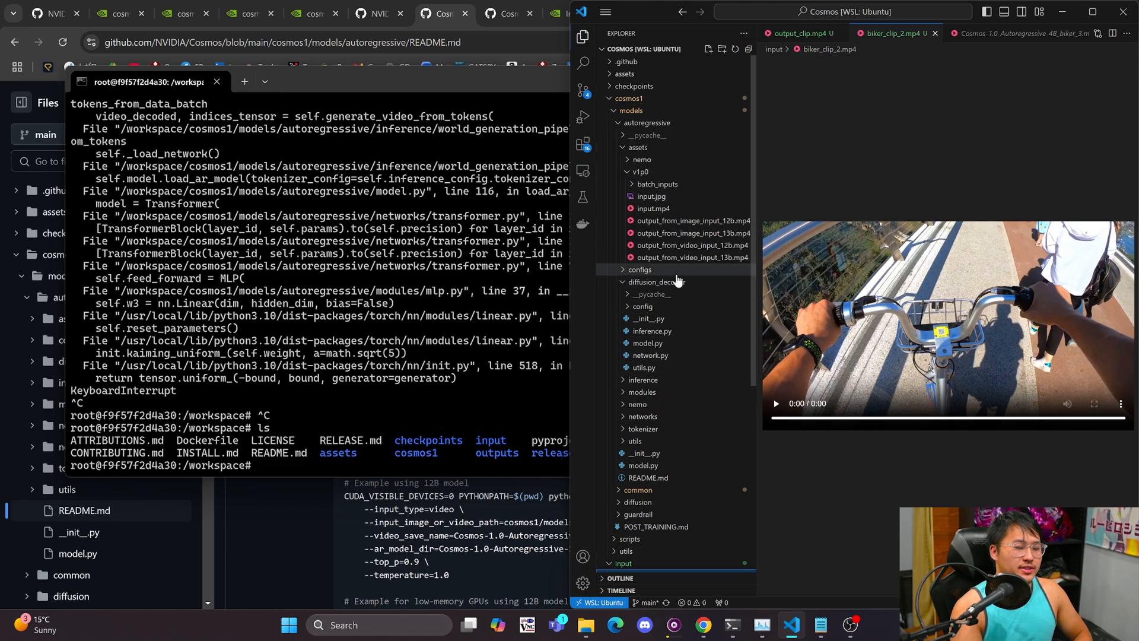
{"action": "left_click", "coordinate": [687, 210]}
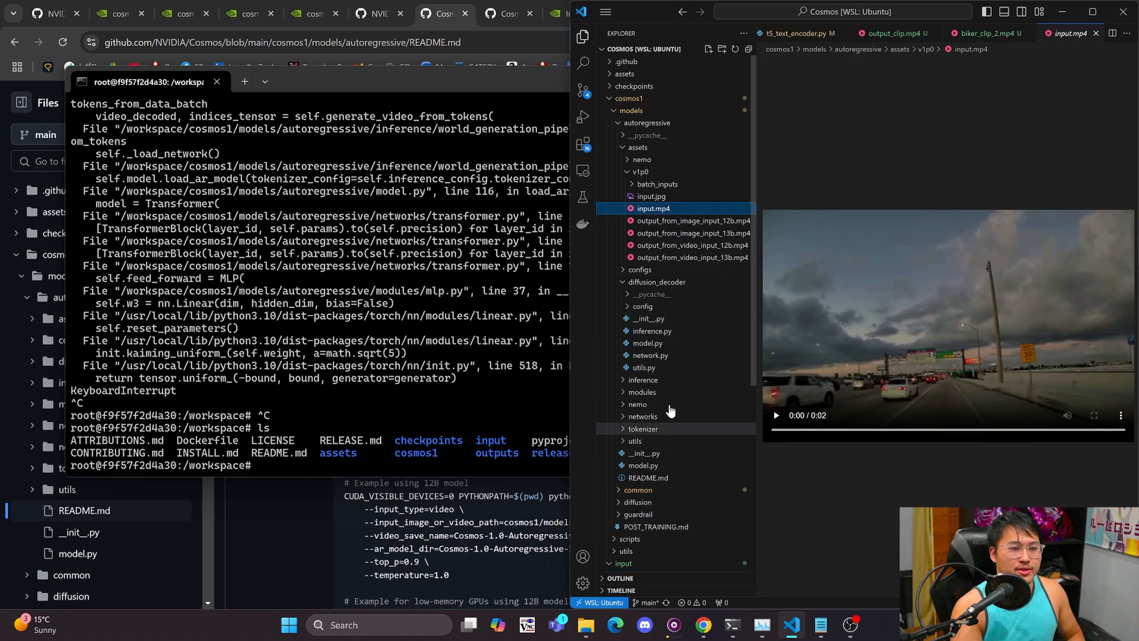
{"action": "scroll", "coordinate": [654, 361], "scroll_direction": "down", "scroll_amount": 5}
{"action": "scroll", "coordinate": [653, 377], "scroll_direction": "up", "scroll_amount": 3}
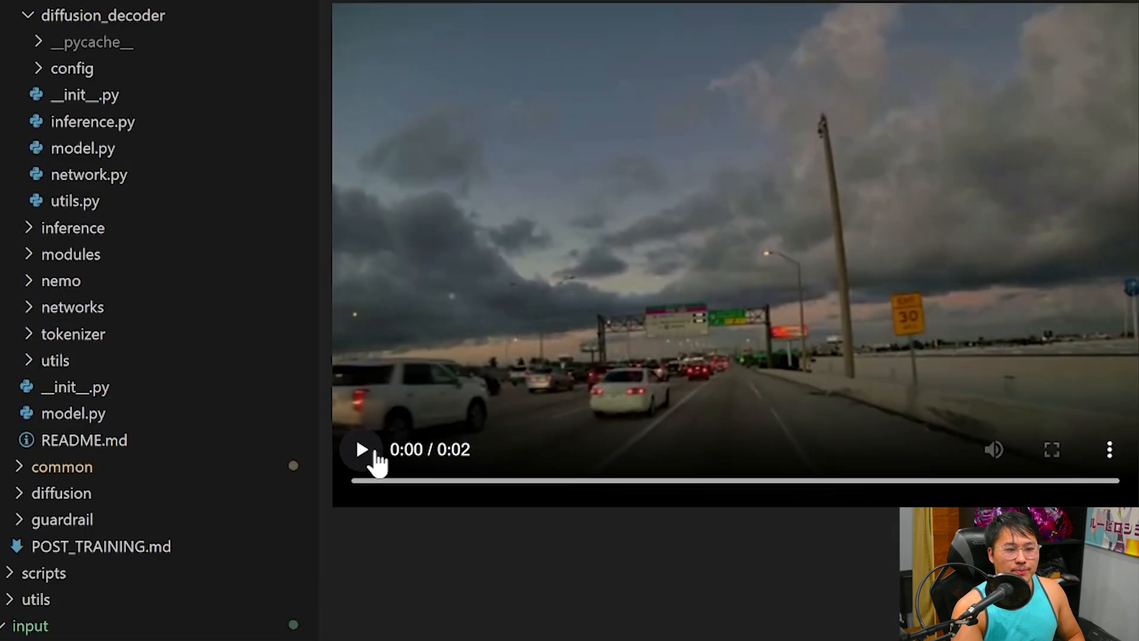
{"action": "left_click", "coordinate": [374, 451]}
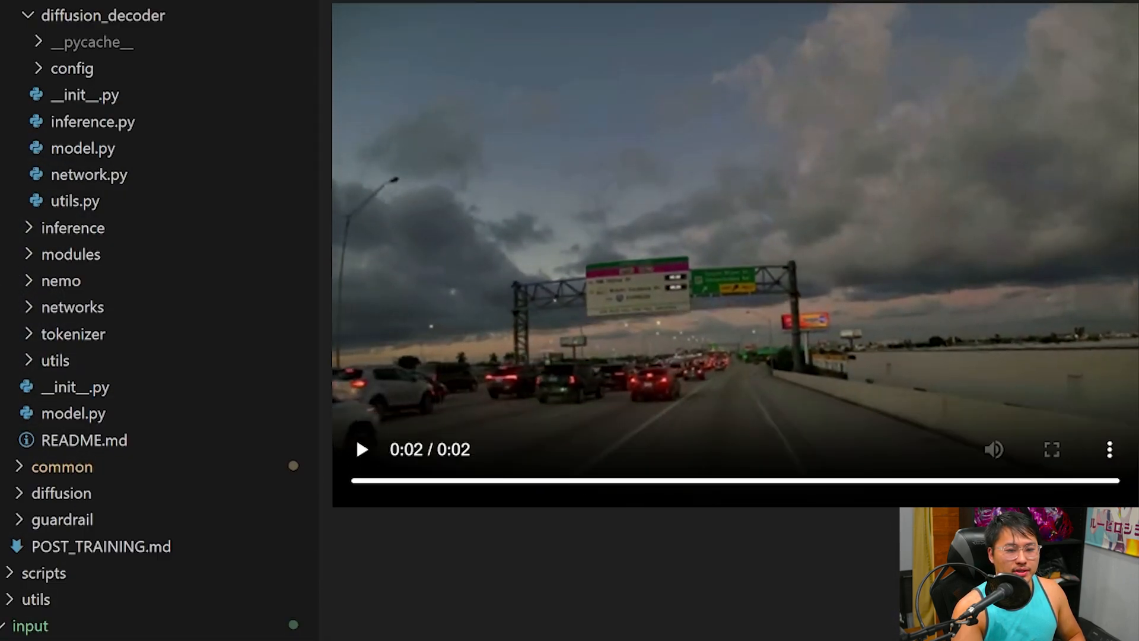
Open Cosmos-1.0-Autoregressive-4B.mp4 from the outputs folder, then look up the supported number of frames in the autoregressive README.
{"action": "scroll", "coordinate": [152, 560], "scroll_direction": "down", "scroll_amount": 4}
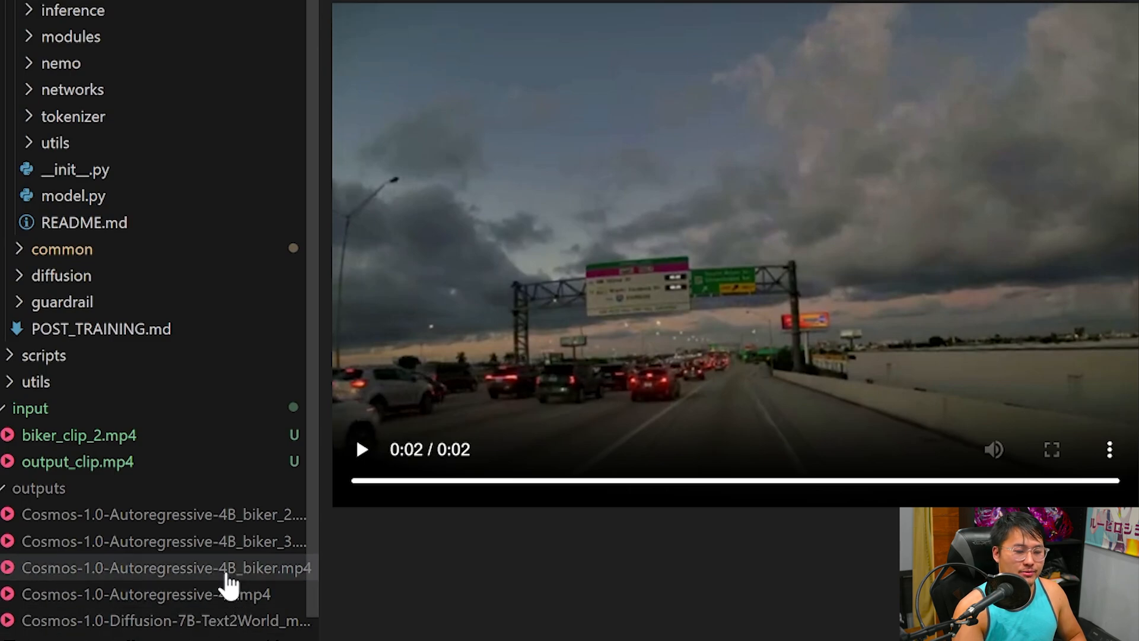
{"action": "left_click", "coordinate": [221, 594]}
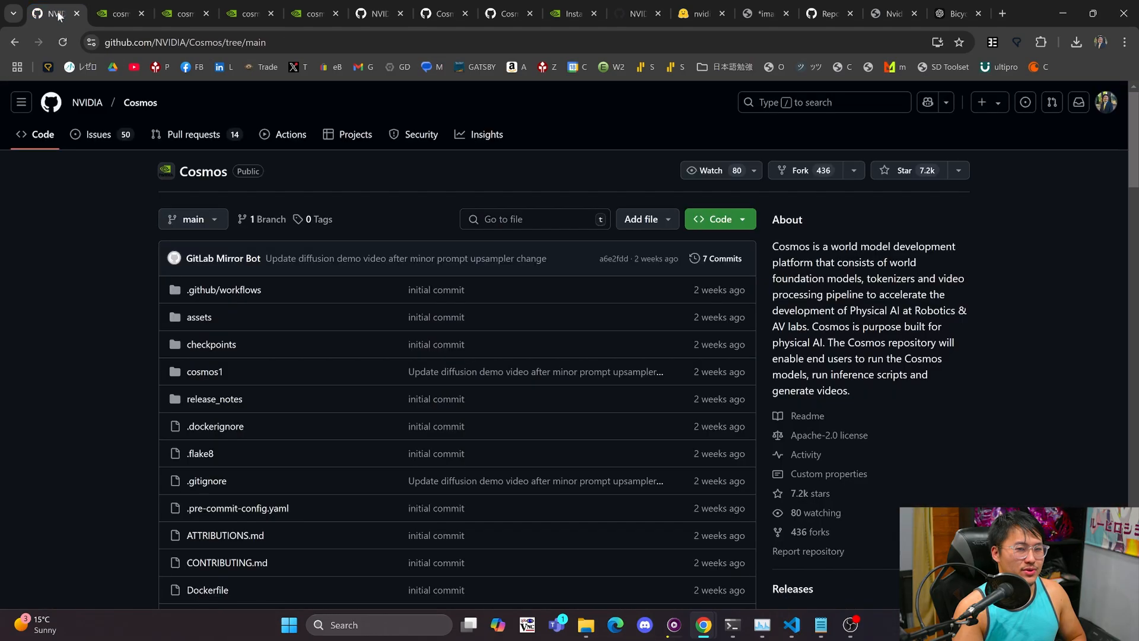
{"action": "scroll", "coordinate": [354, 252], "scroll_direction": "down", "scroll_amount": 4}
{"action": "scroll", "coordinate": [353, 255], "scroll_direction": "down", "scroll_amount": 20}
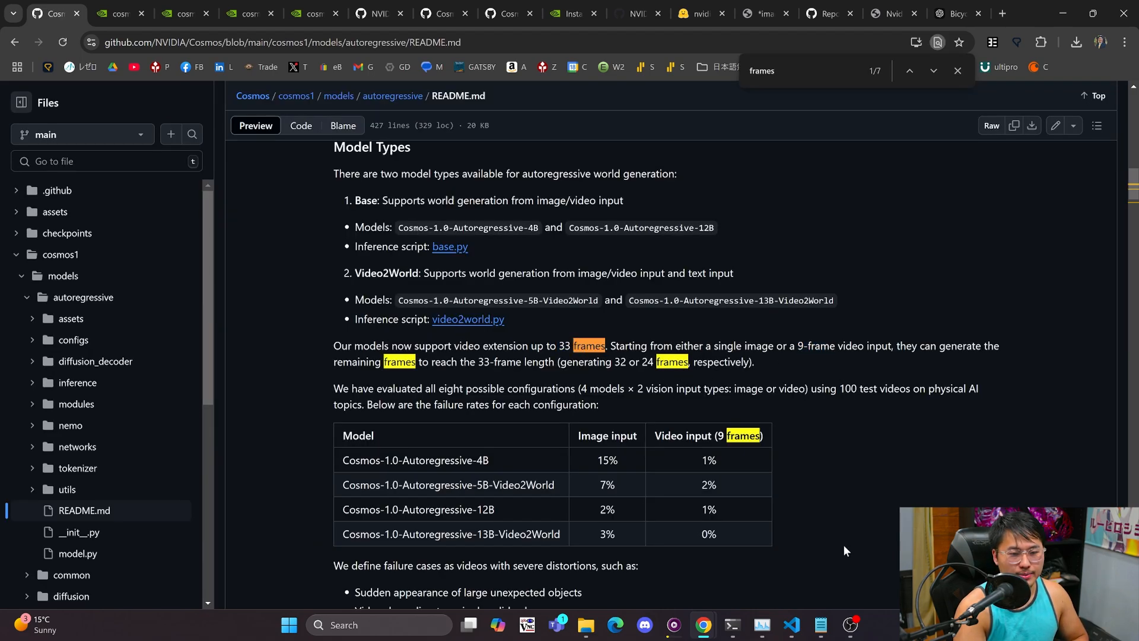
Return to VS Code and play the generated highway video several times, comparing it with the original input clip.
{"action": "mouse_move", "coordinate": [791, 624]}
{"action": "left_click", "coordinate": [792, 549]}
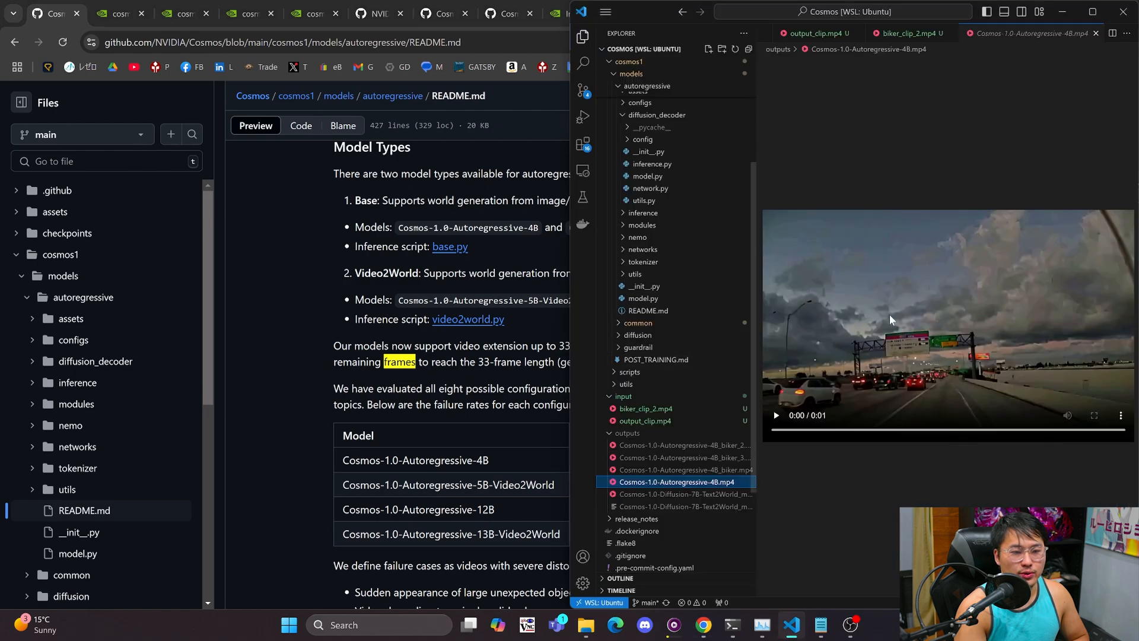
{"action": "left_click", "coordinate": [775, 416]}
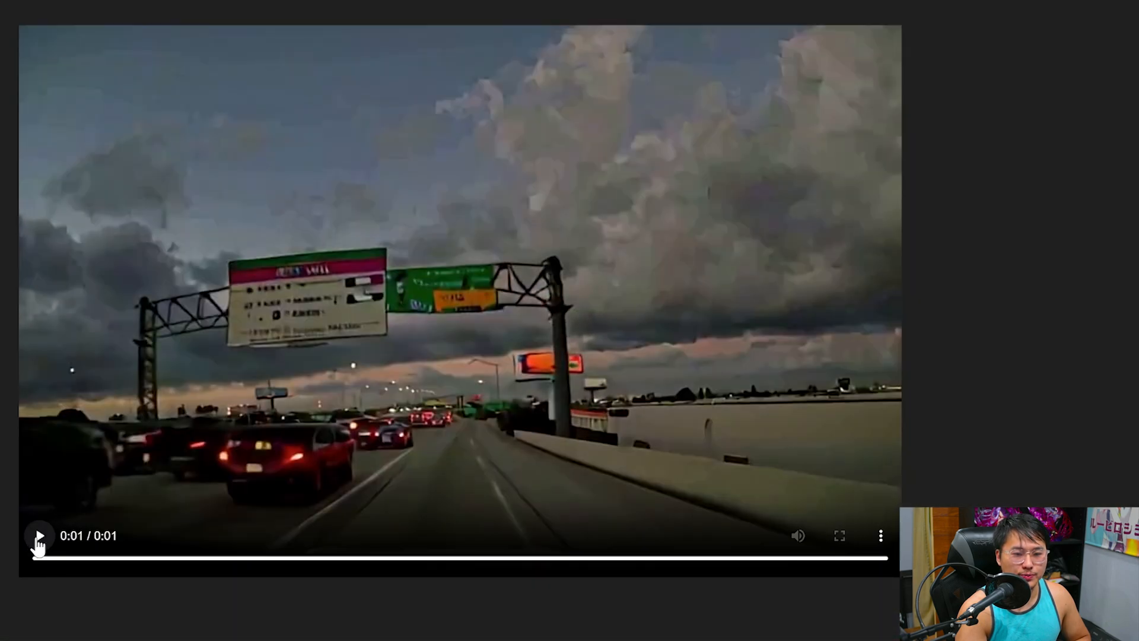
{"action": "left_click", "coordinate": [38, 537]}
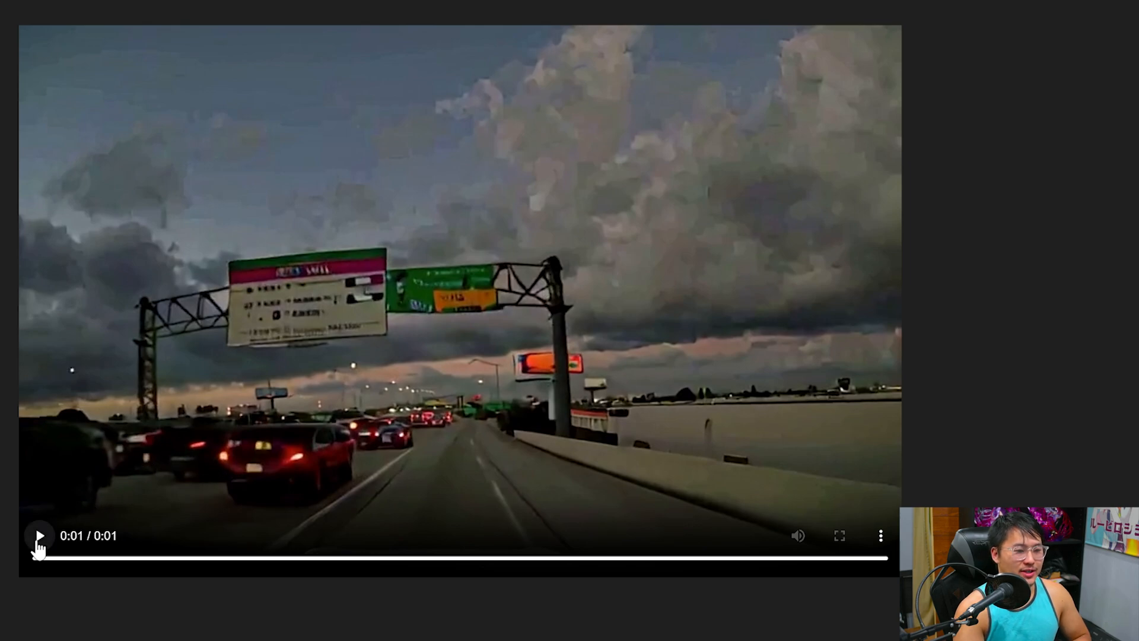
{"action": "left_click", "coordinate": [39, 536]}
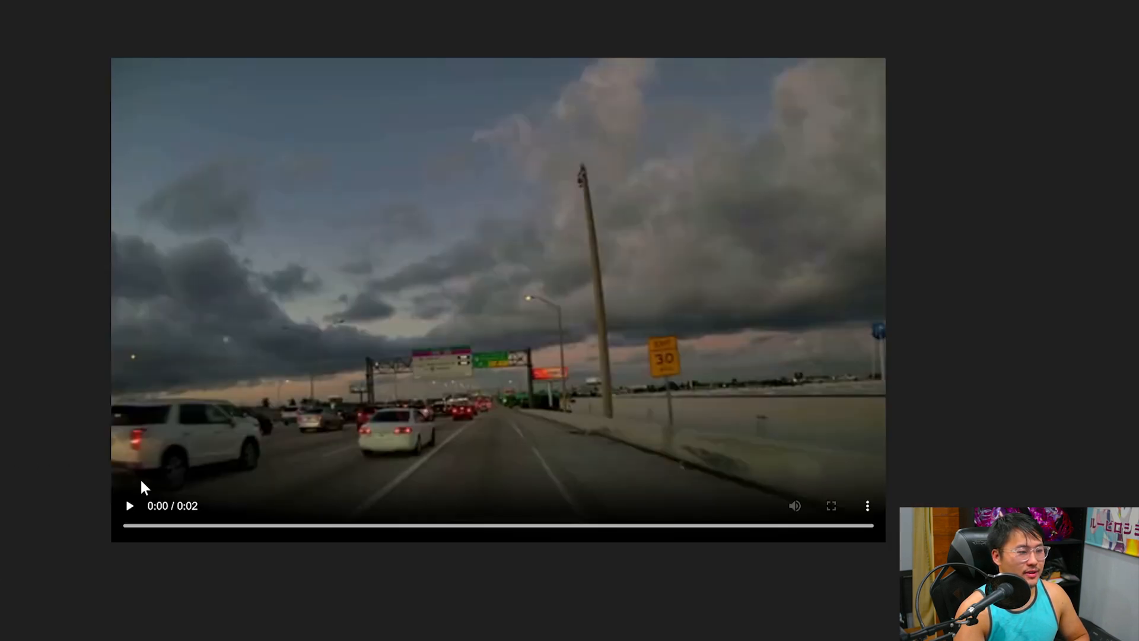
{"action": "left_click", "coordinate": [130, 508]}
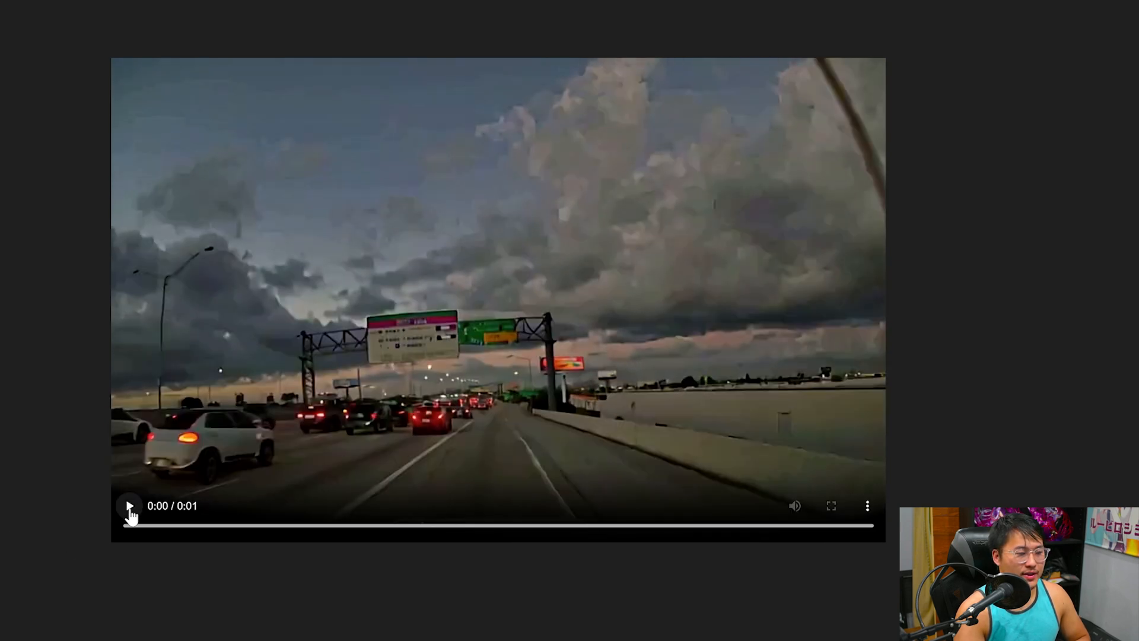
{"action": "left_click", "coordinate": [129, 511]}
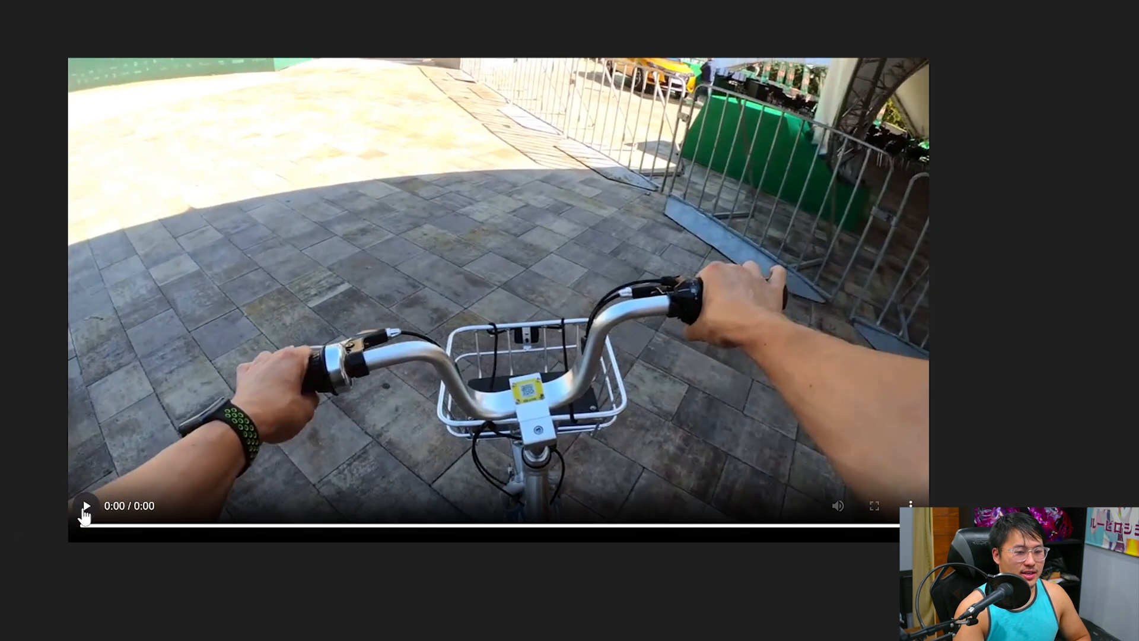
Play the bike input clip on the paved square and the two videos generated from it.
{"action": "left_click", "coordinate": [84, 510]}
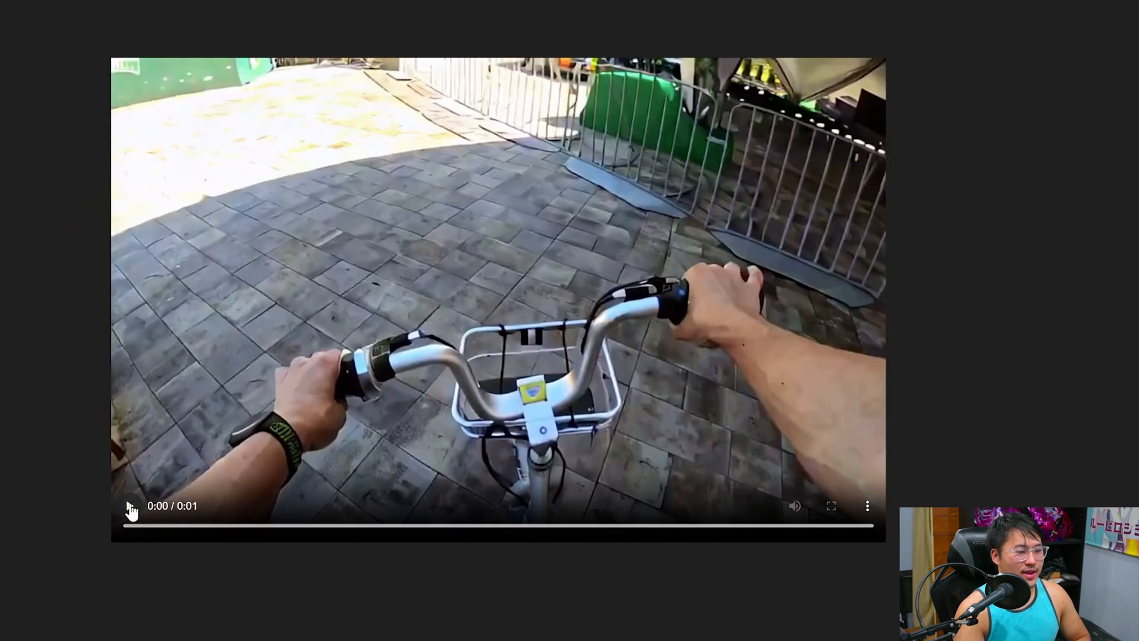
{"action": "left_click", "coordinate": [130, 507]}
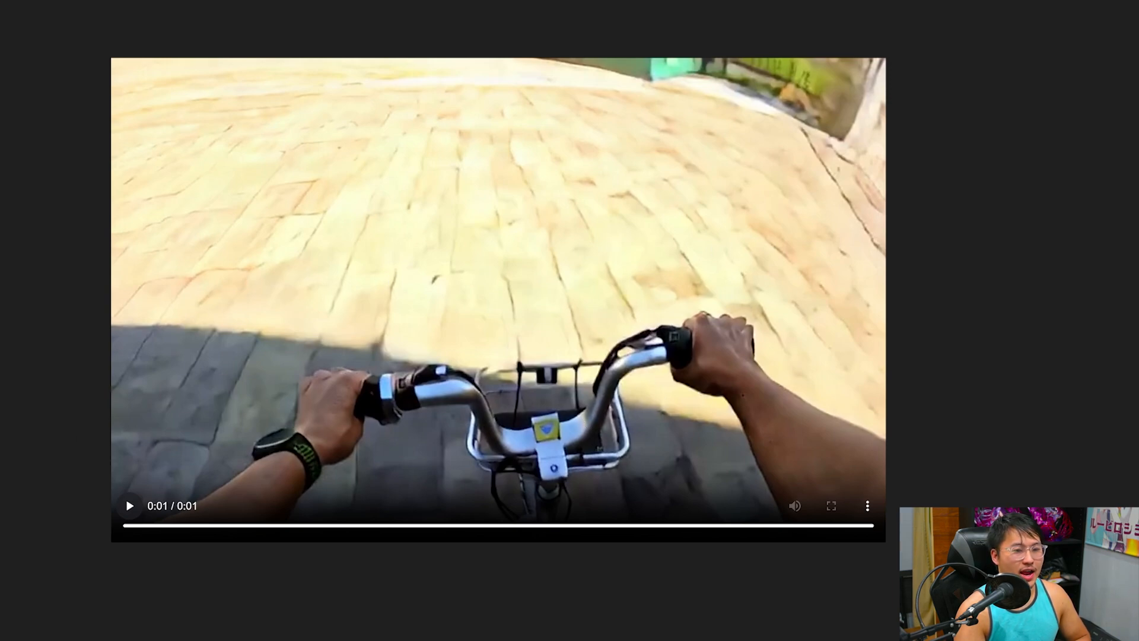
{"action": "left_click", "coordinate": [1, 436]}
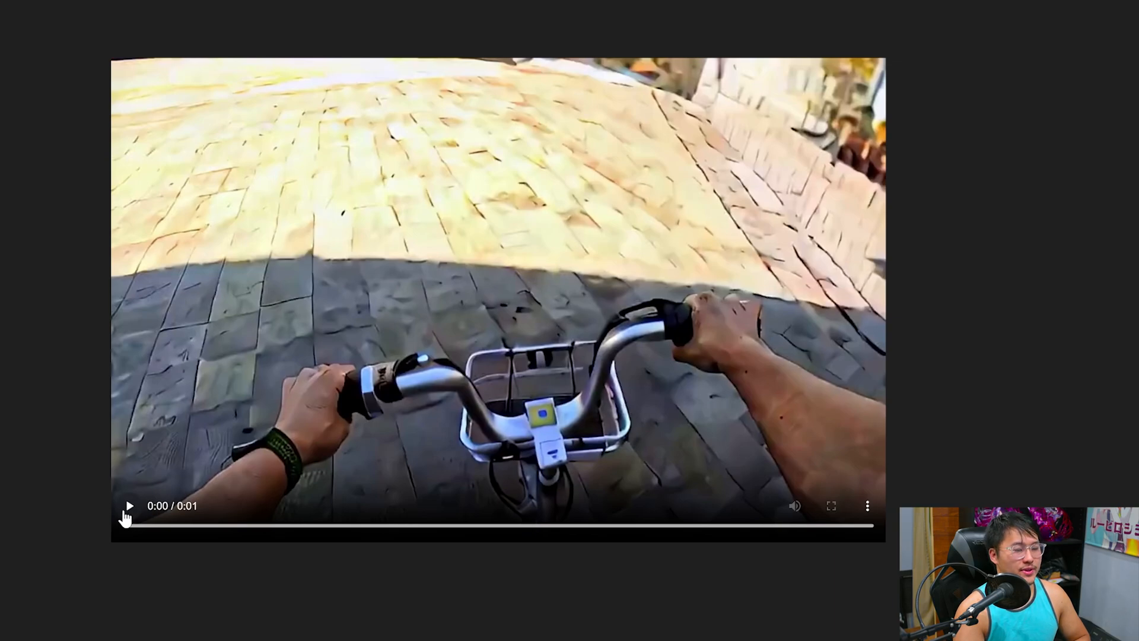
{"action": "left_click", "coordinate": [125, 511]}
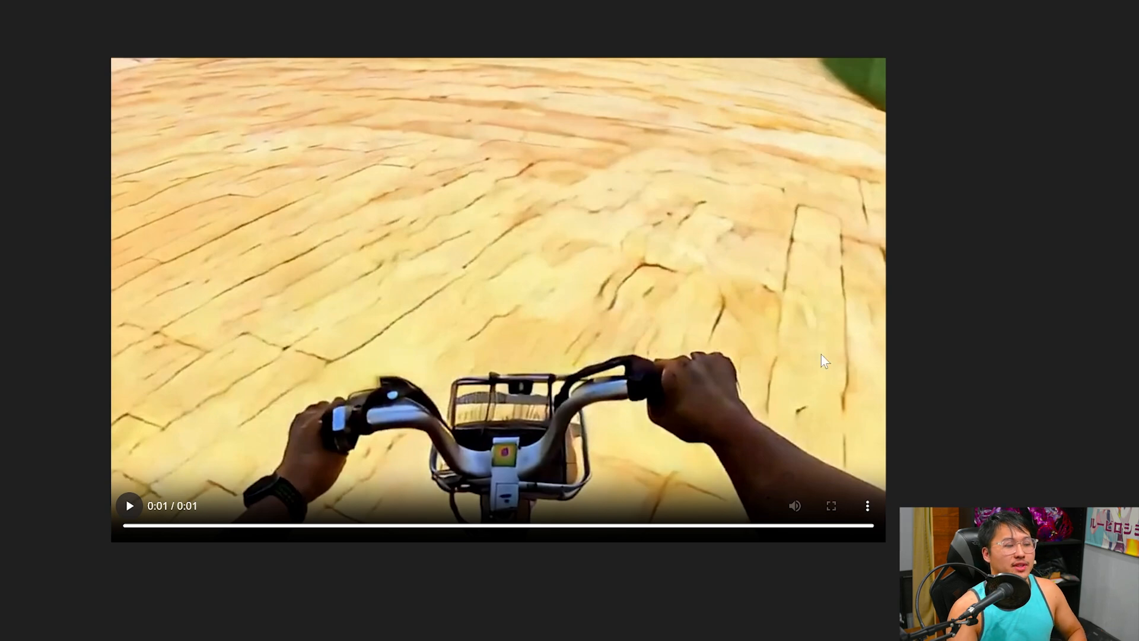
Switch through the open videos to the bridge bike input clip, biker_clip_2.mp4, and play it twice.
{"action": "key", "text": "ctrl+Tab"}
{"action": "key", "text": "ctrl+Tab"}
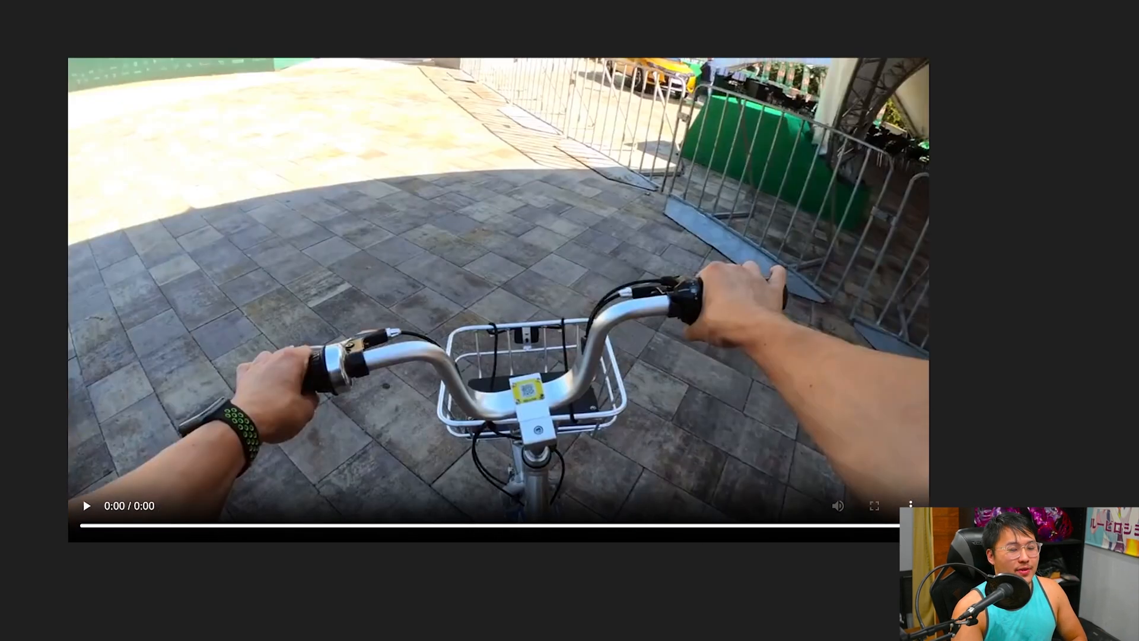
{"action": "key", "text": "ctrl+shift+Tab"}
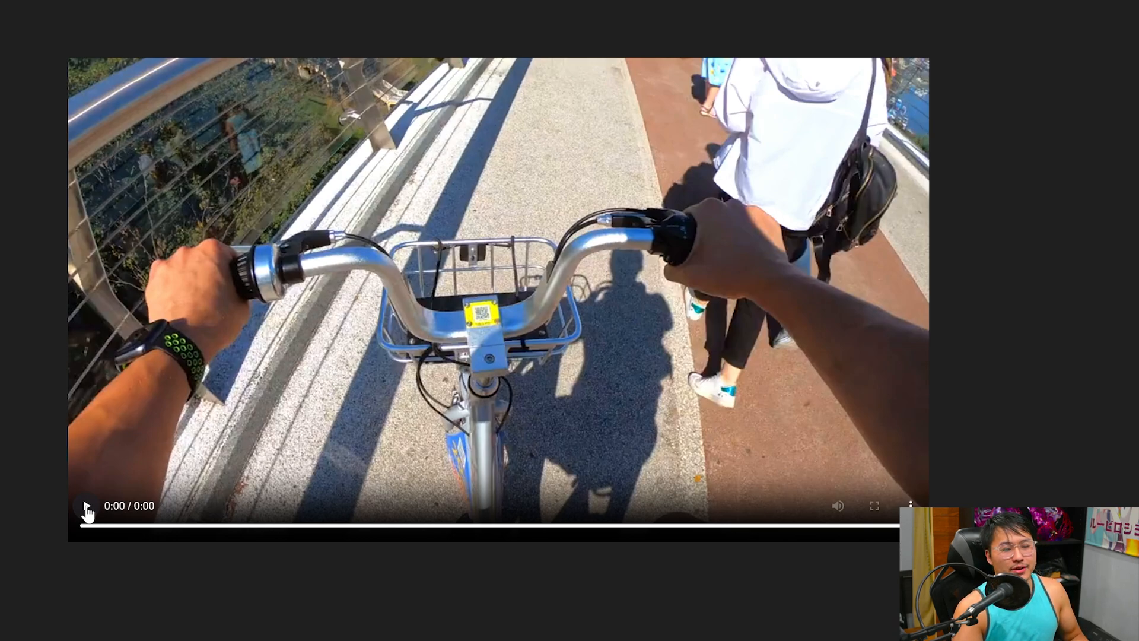
{"action": "left_click", "coordinate": [88, 508]}
{"action": "left_click", "coordinate": [87, 511]}
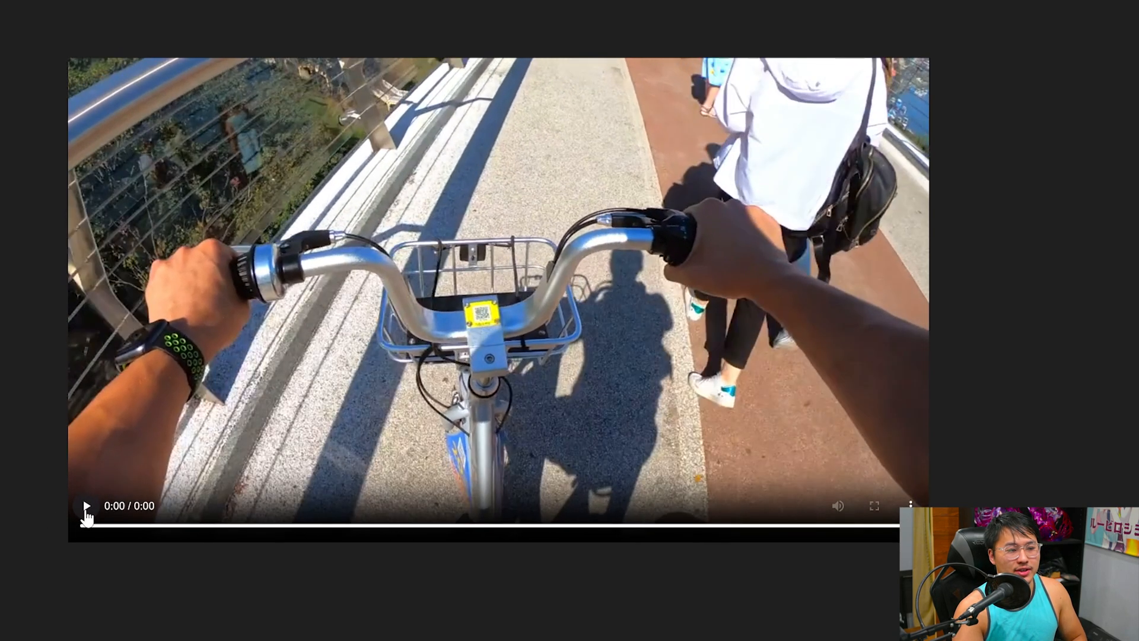
Play the video generated from the bridge bike clip repeatedly to examine how the pedestrians and scene are continued.
{"action": "key", "text": "ctrl+shift+Tab"}
{"action": "left_click", "coordinate": [128, 507]}
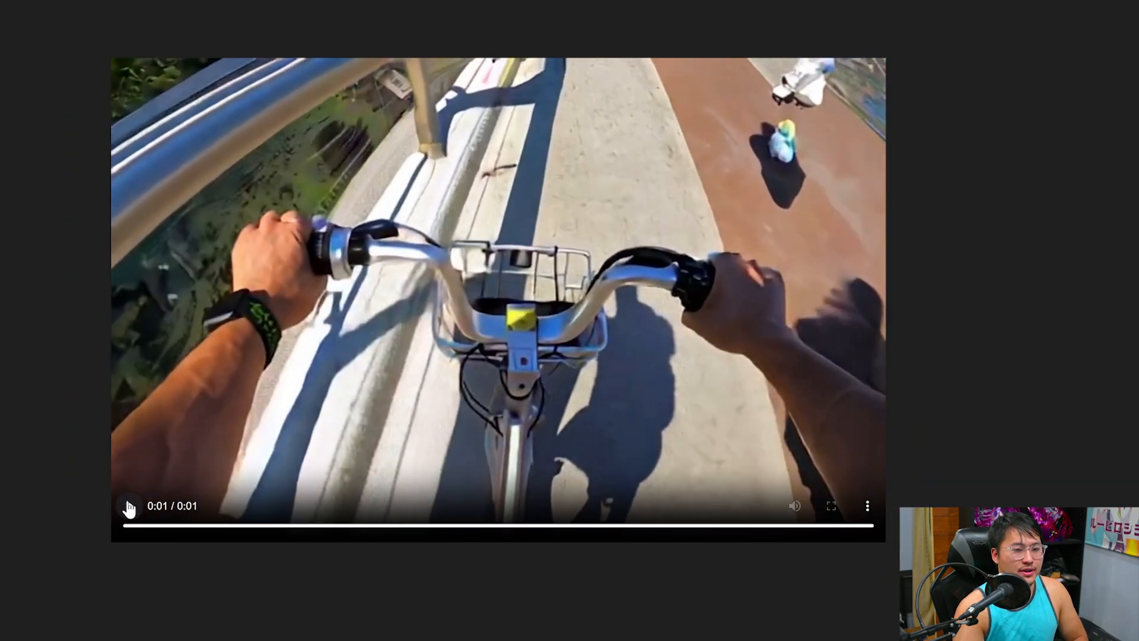
{"action": "left_click", "coordinate": [129, 508]}
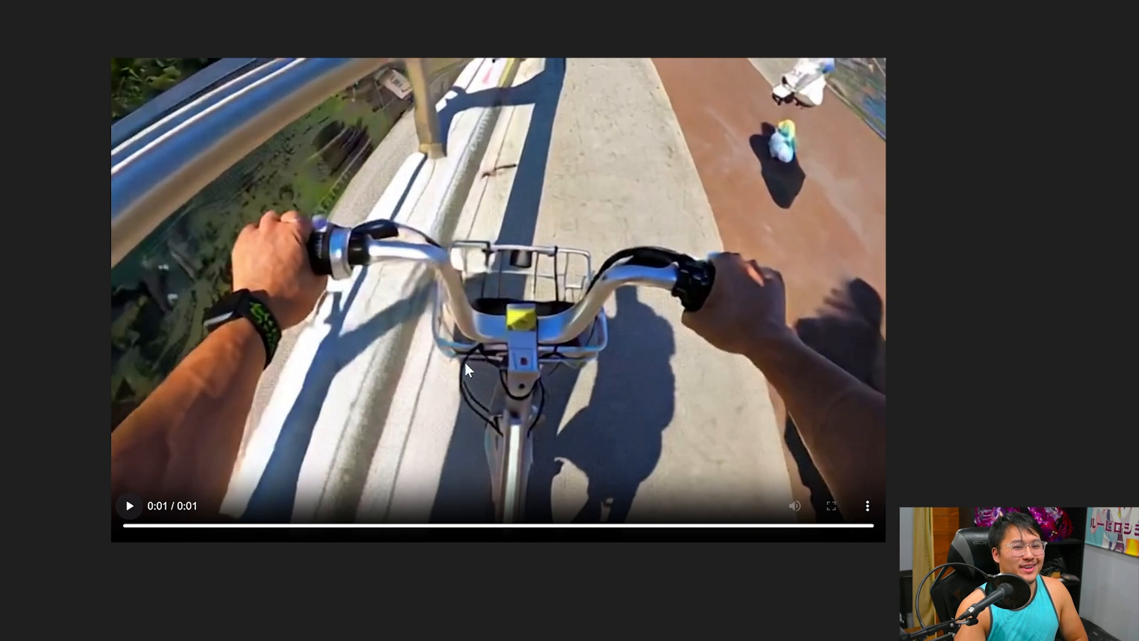
{"action": "left_click", "coordinate": [129, 509]}
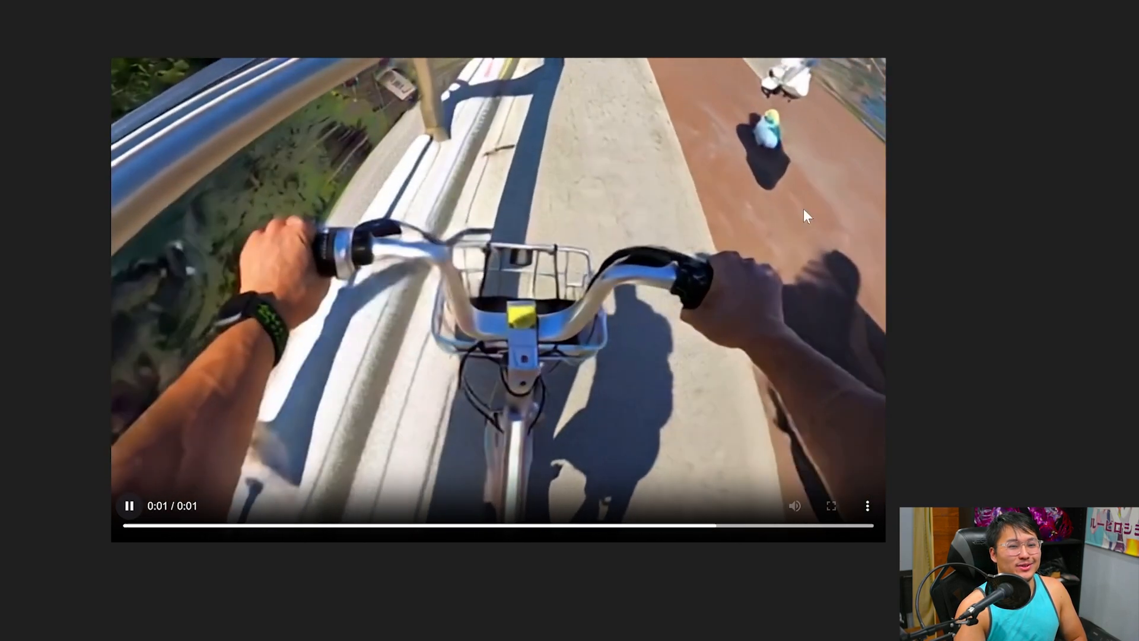
{"action": "left_click", "coordinate": [129, 509]}
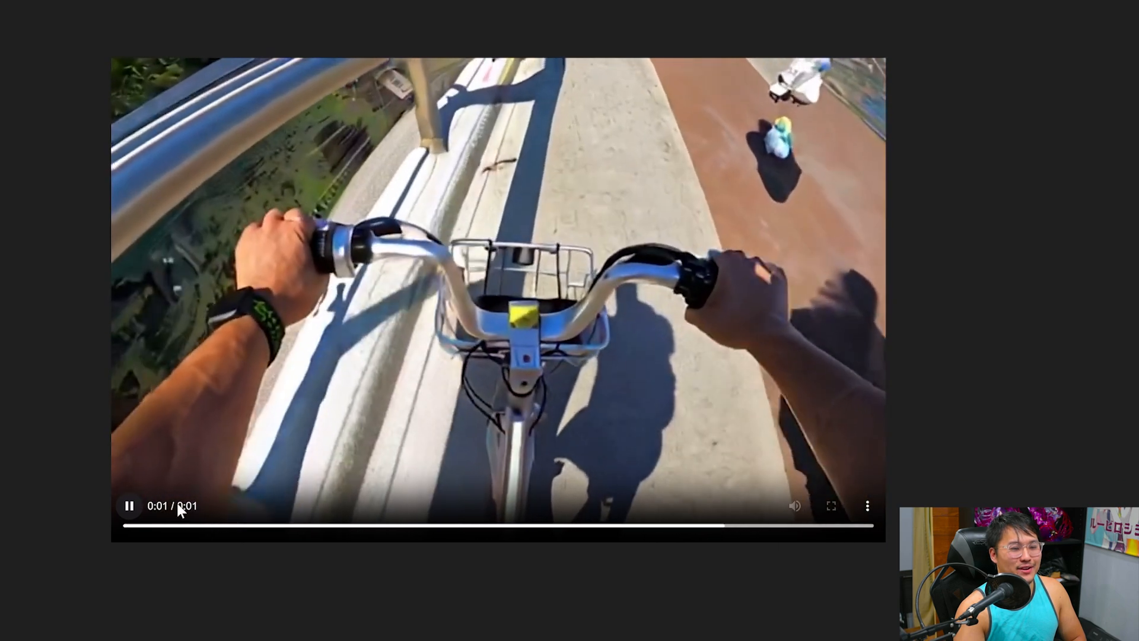
{"action": "left_click", "coordinate": [137, 513]}
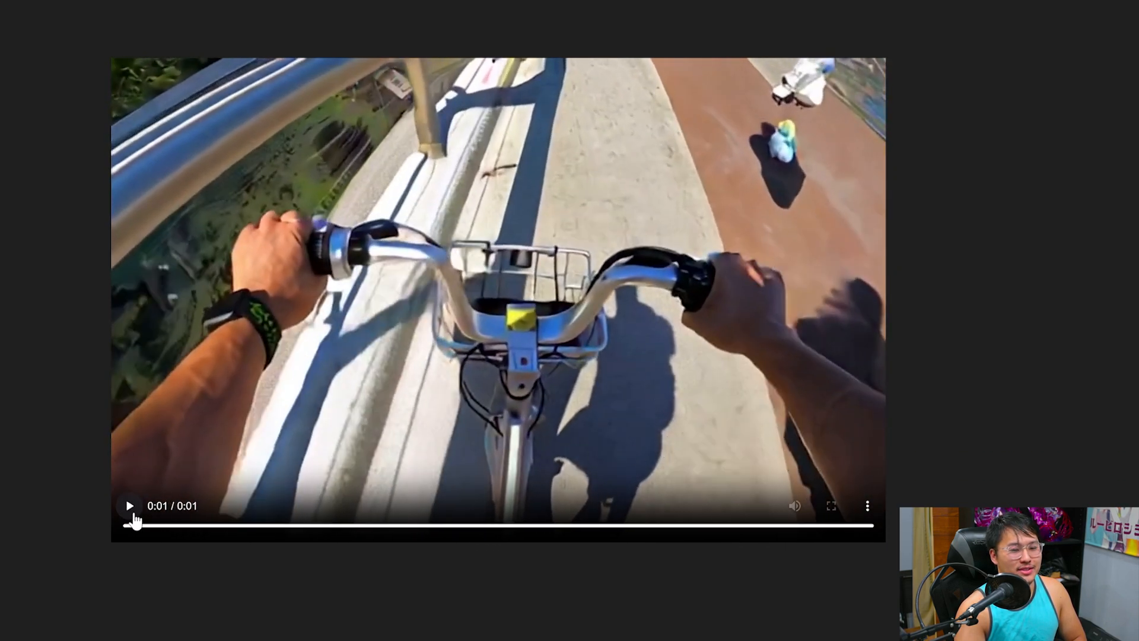
Replay the generated bridge bike video to its end to examine its final frames.
{"action": "left_click", "coordinate": [617, 460]}
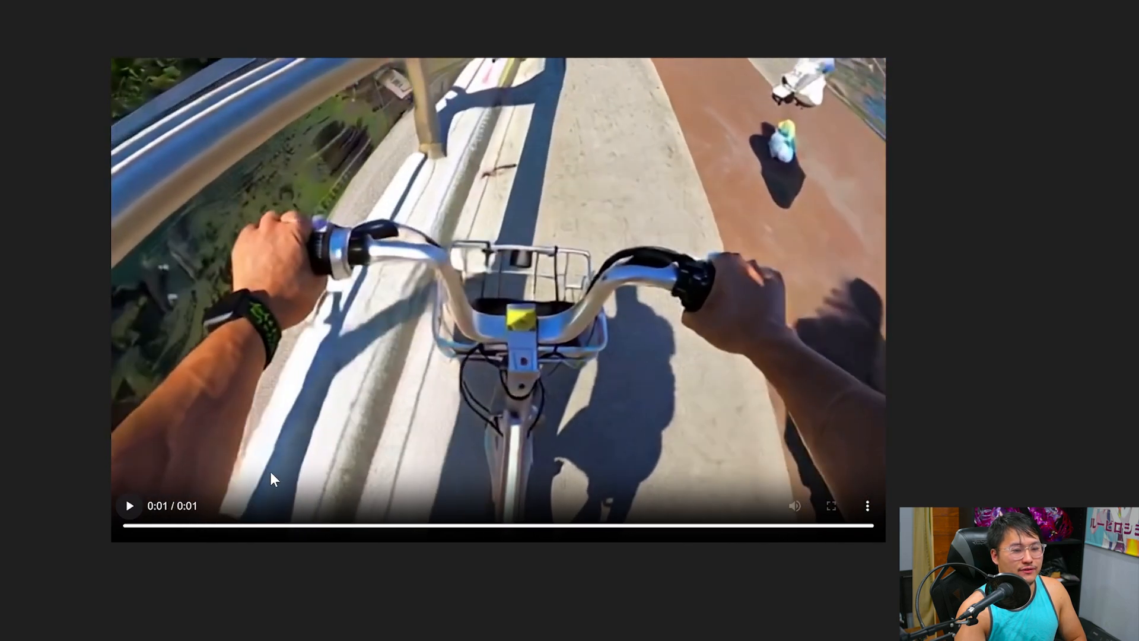
{"action": "left_click", "coordinate": [128, 508]}
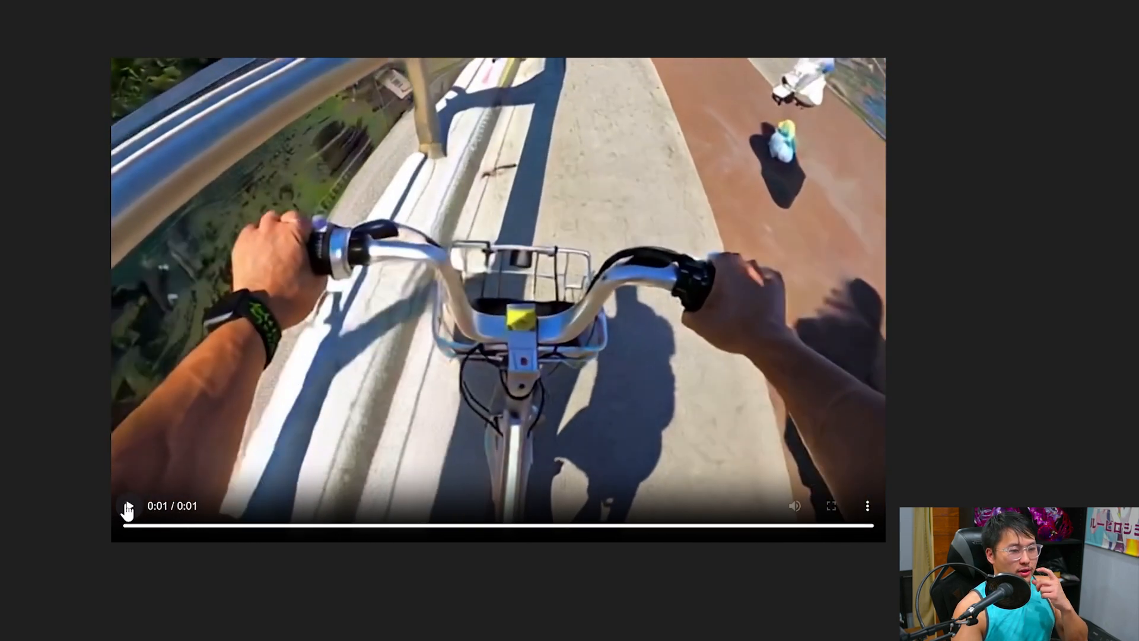
{"action": "left_click", "coordinate": [127, 508]}
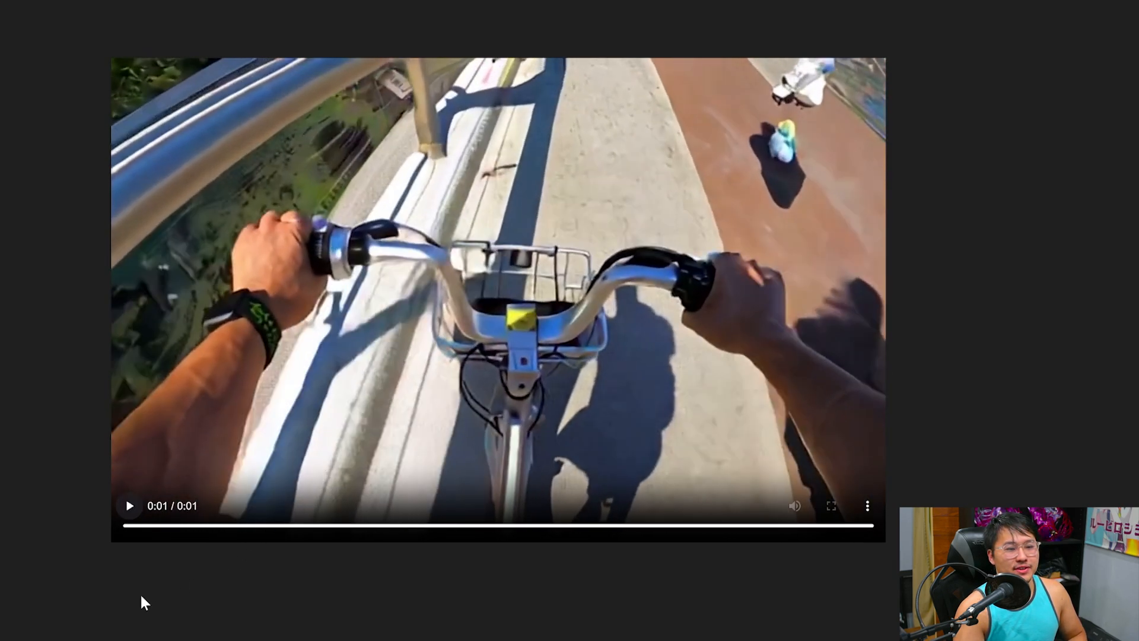
{"action": "left_click", "coordinate": [128, 508]}
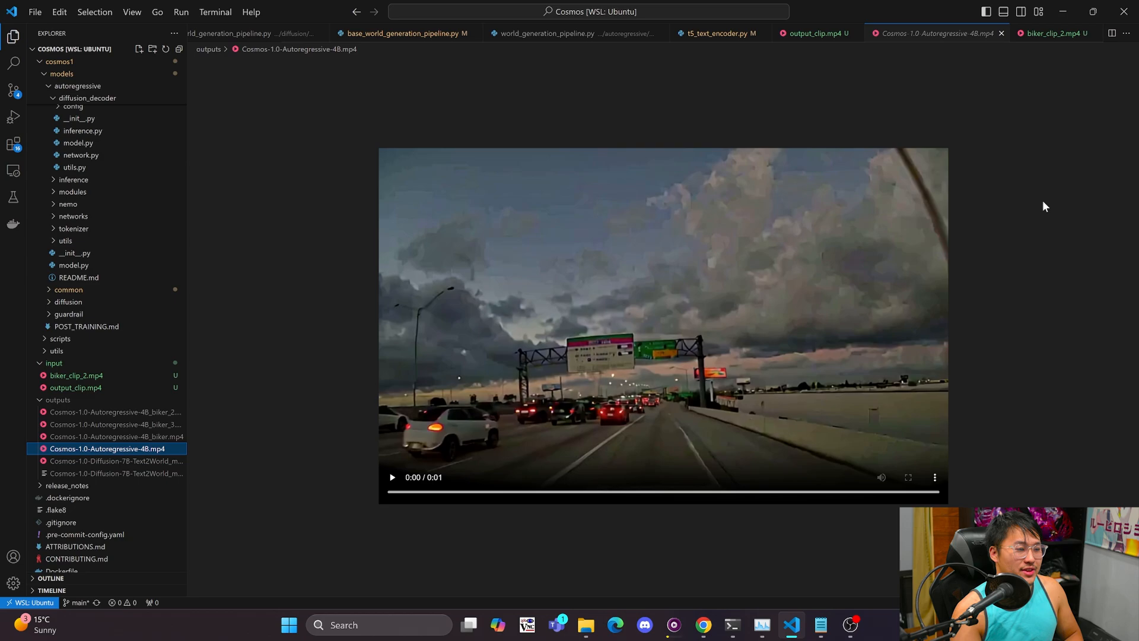
Switch to Chrome, dismiss the page search for "frames", and close the NVIDIA, Cosmos and Hugging Face tabs that are no longer needed.
{"action": "mouse_move", "coordinate": [703, 625]}
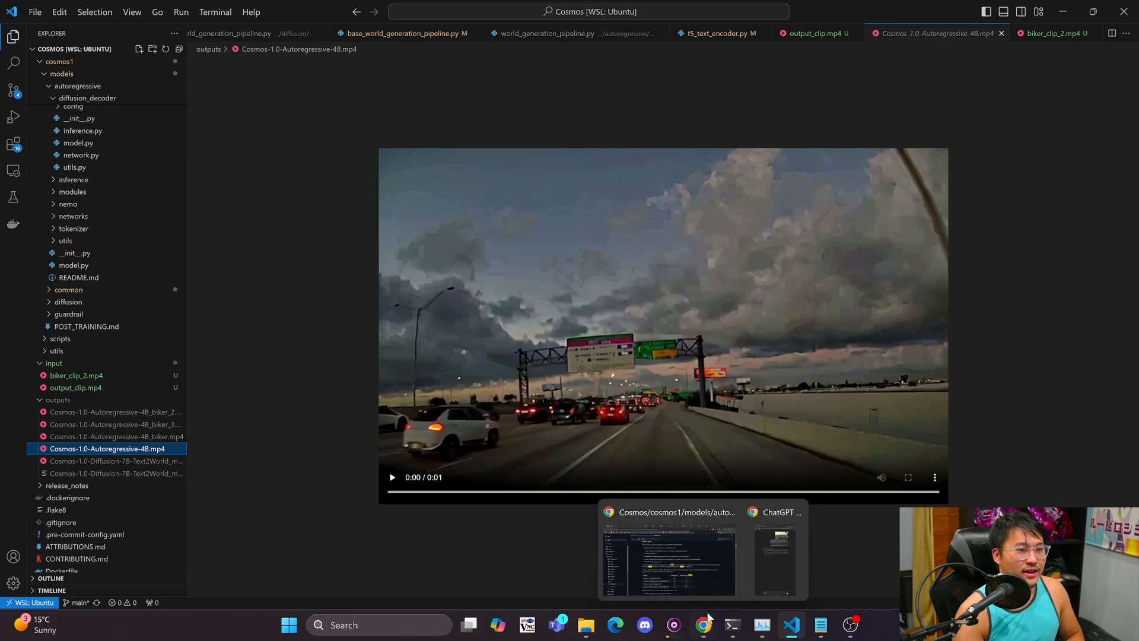
{"action": "left_click", "coordinate": [699, 558]}
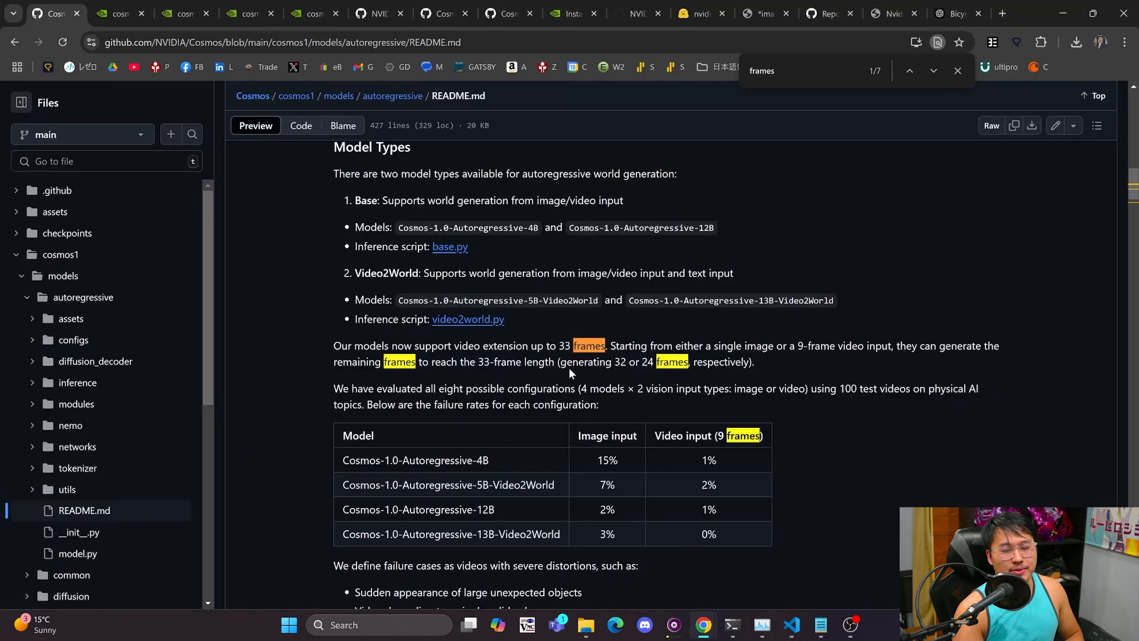
{"action": "left_click", "coordinate": [957, 71]}
{"action": "left_click", "coordinate": [133, 14]}
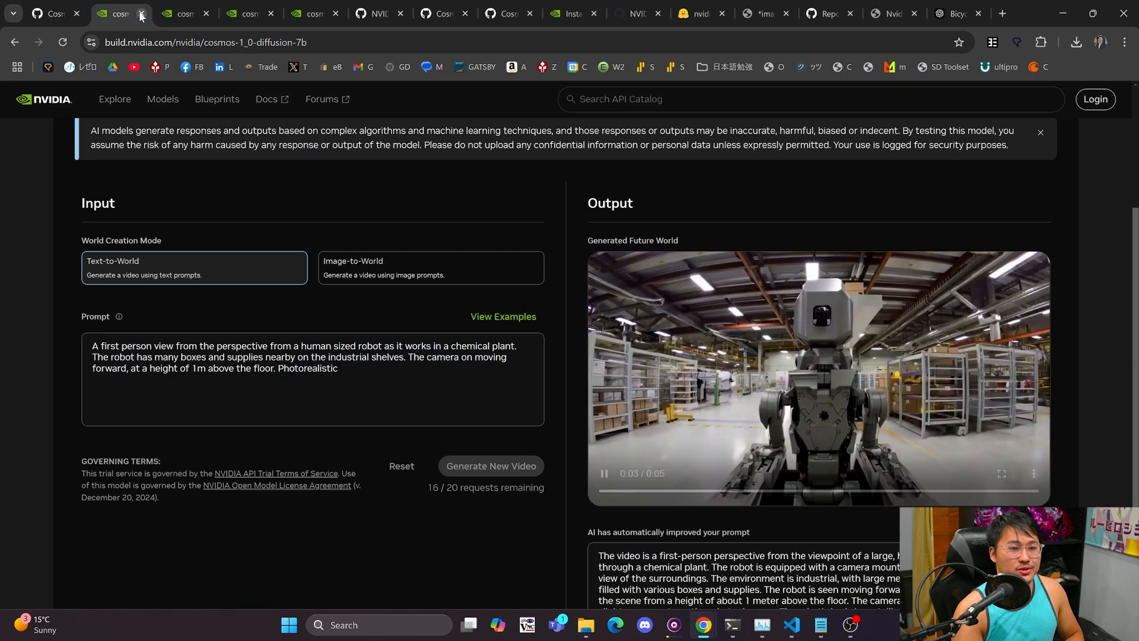
{"action": "left_click", "coordinate": [142, 13]}
{"action": "left_click", "coordinate": [142, 14]}
{"action": "left_click", "coordinate": [141, 14]}
{"action": "left_click", "coordinate": [141, 13]}
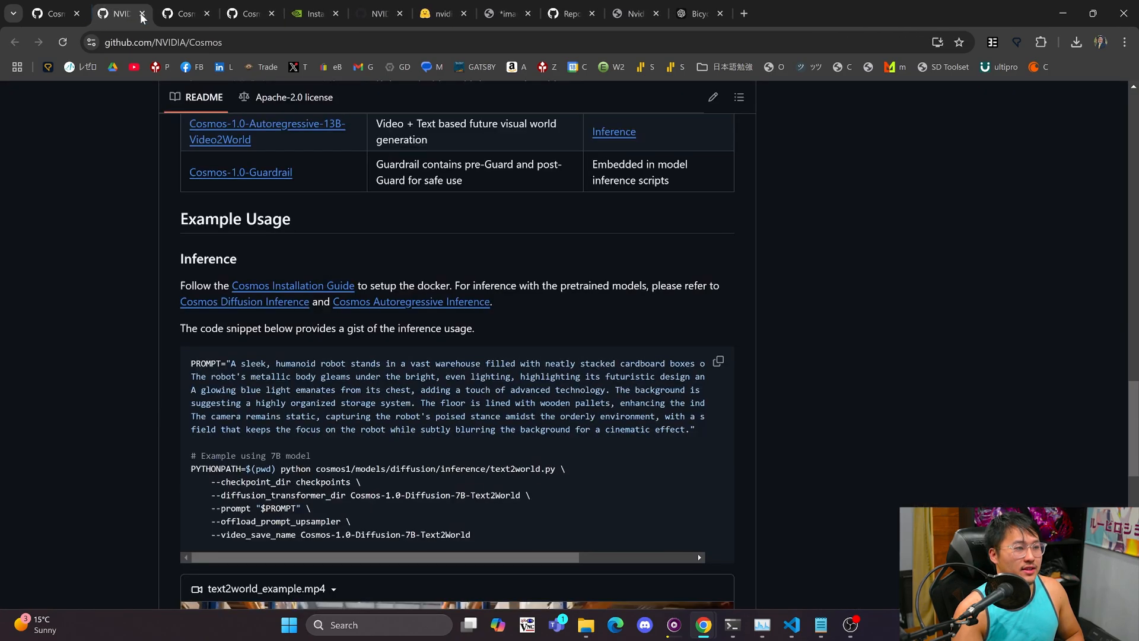
{"action": "left_click", "coordinate": [312, 14]}
{"action": "left_click", "coordinate": [246, 13]}
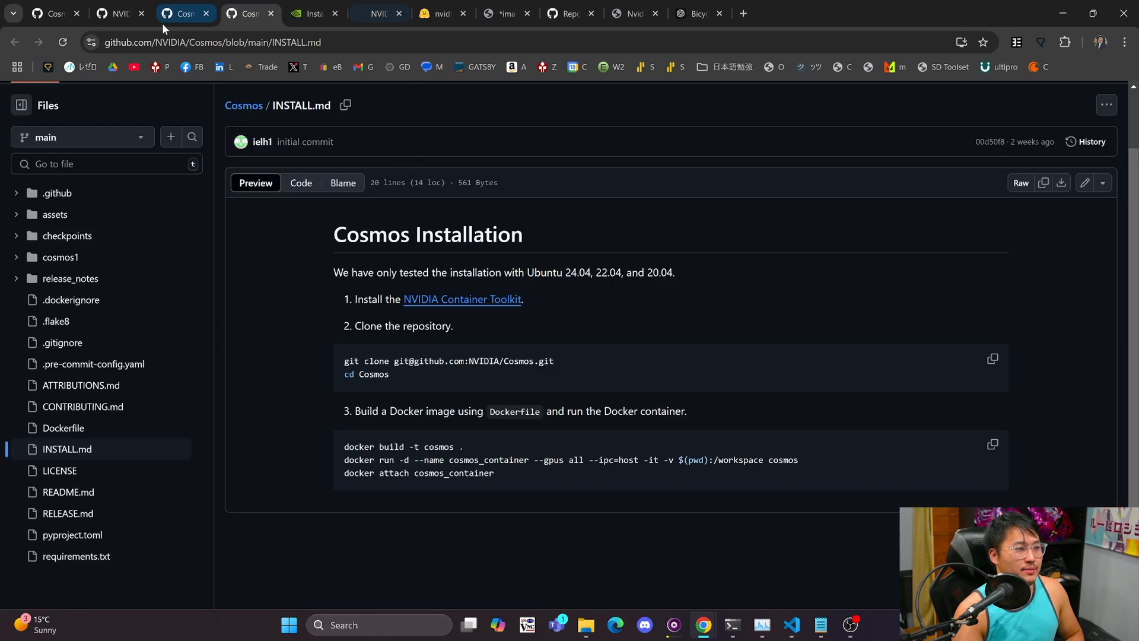
{"action": "left_click", "coordinate": [141, 15]}
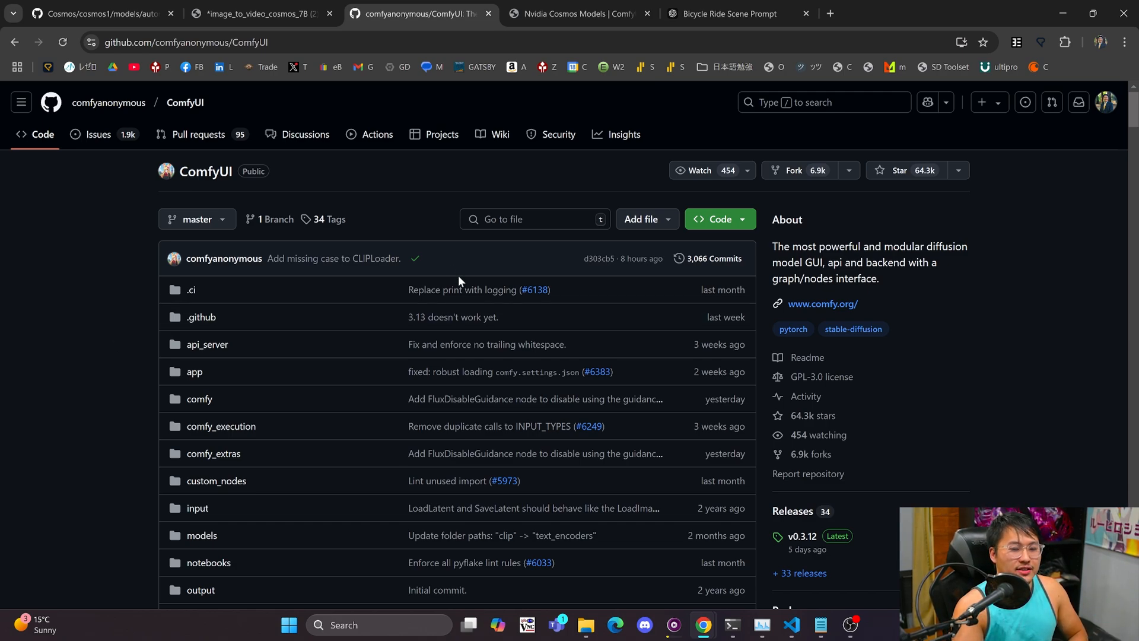
Open ComfyUI's v0.3.12 release page and bring up the save prompt for ComfyUI_windows_portable_nvidia.7z, cancelling the download.
{"action": "scroll", "coordinate": [919, 433], "scroll_direction": "down", "scroll_amount": 2}
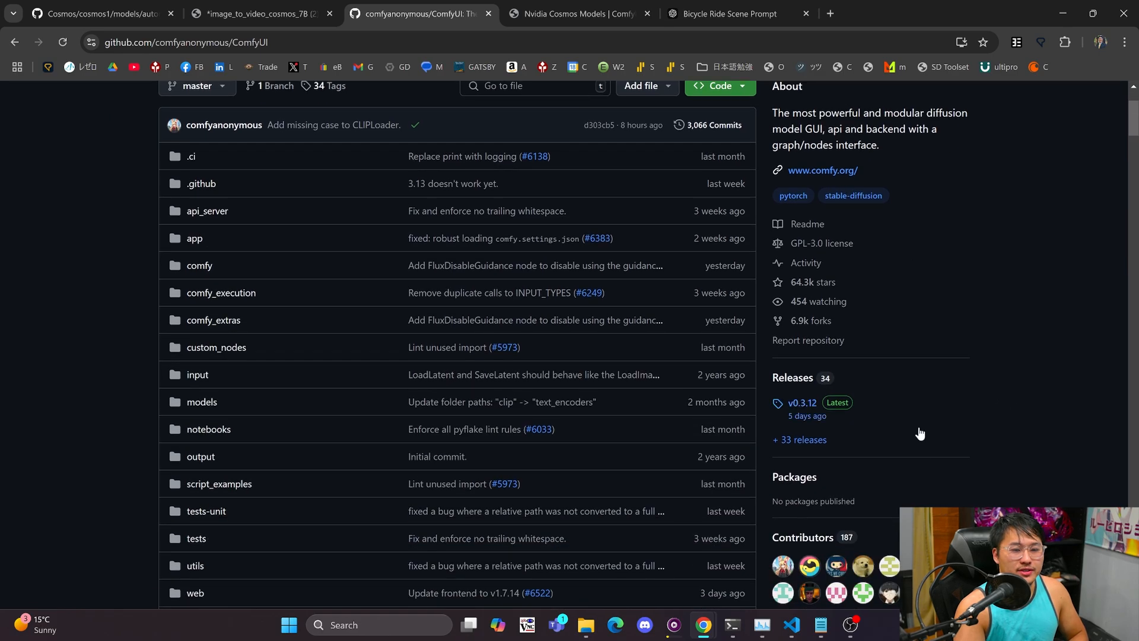
{"action": "left_click", "coordinate": [802, 405]}
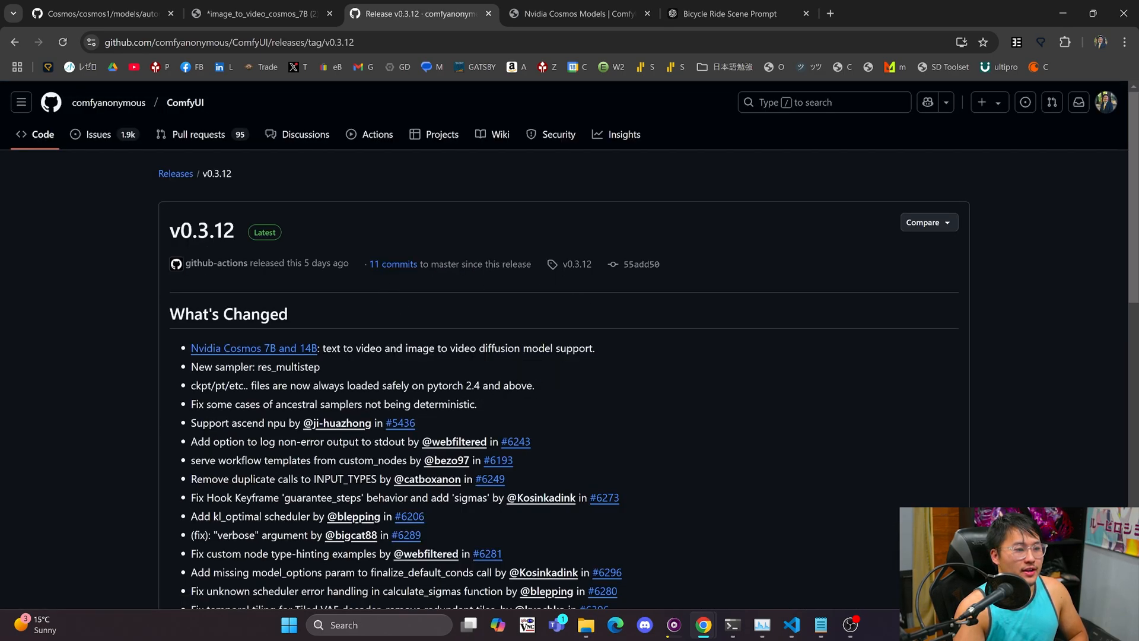
{"action": "scroll", "coordinate": [490, 321], "scroll_direction": "down", "scroll_amount": 15}
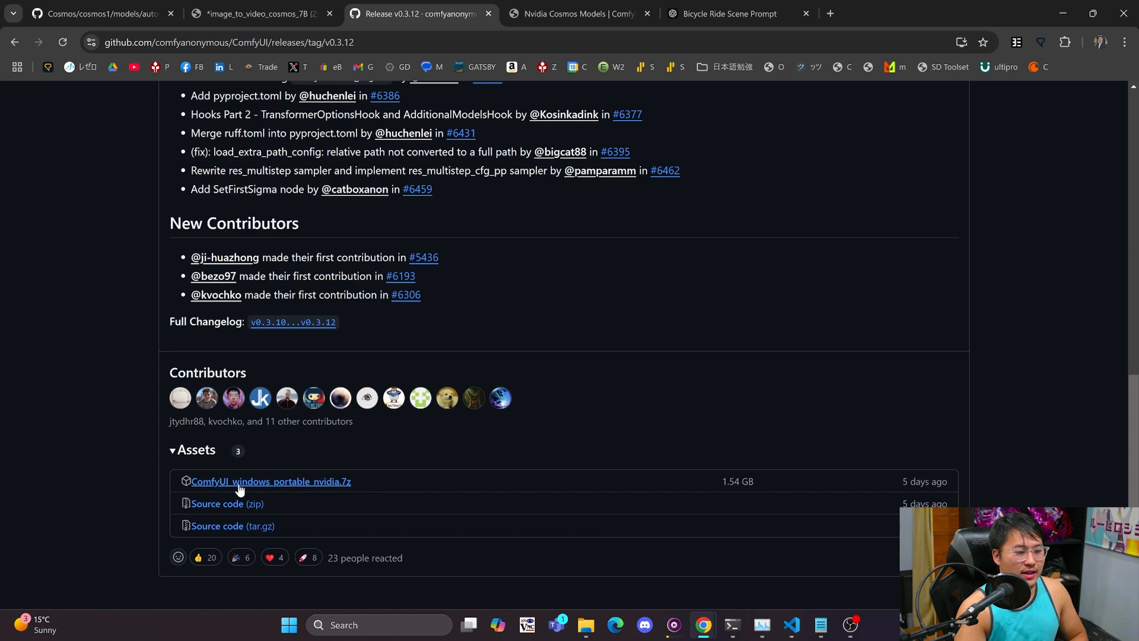
{"action": "left_click", "coordinate": [265, 485]}
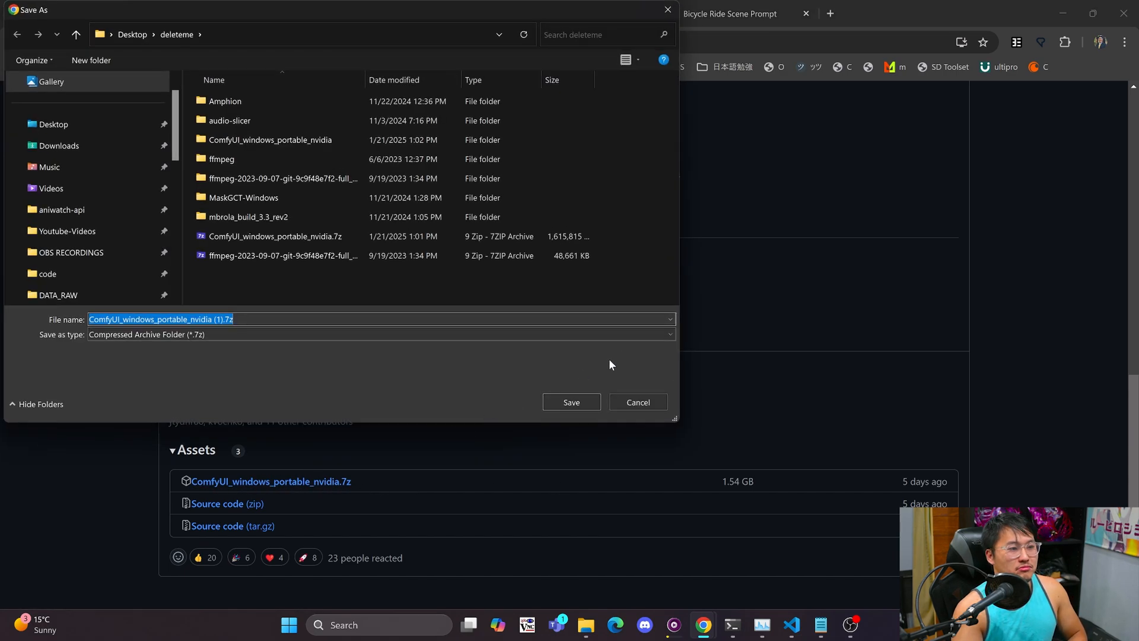
{"action": "left_click", "coordinate": [665, 14]}
Switch to File Explorer and show the deleteme folder containing the ComfyUI portable archive.
{"action": "mouse_move", "coordinate": [585, 620]}
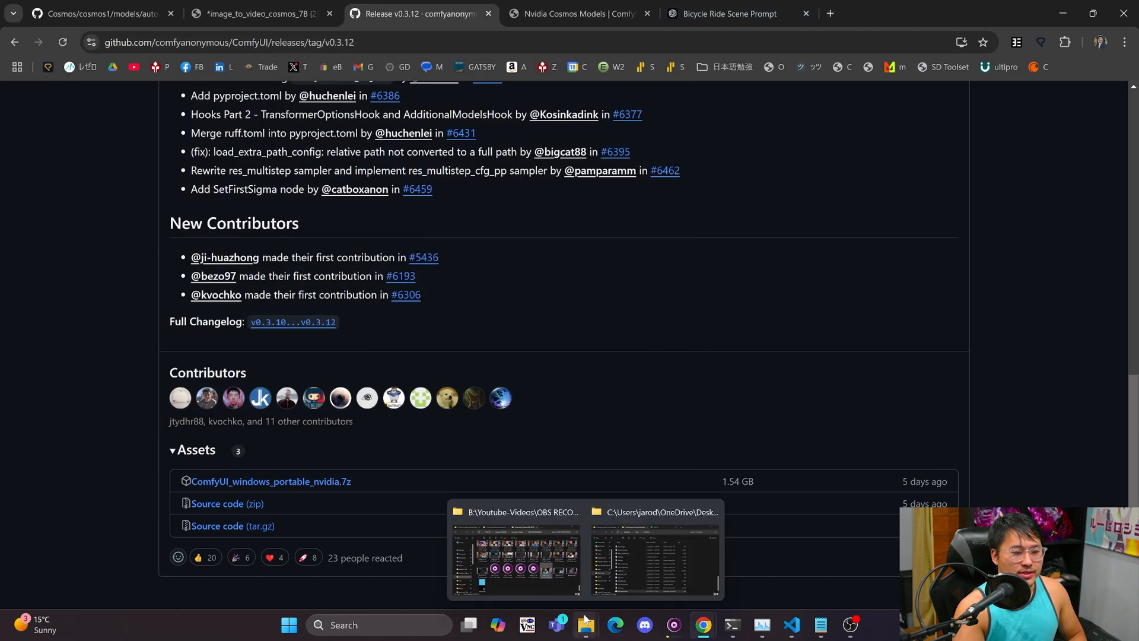
{"action": "left_click", "coordinate": [639, 554]}
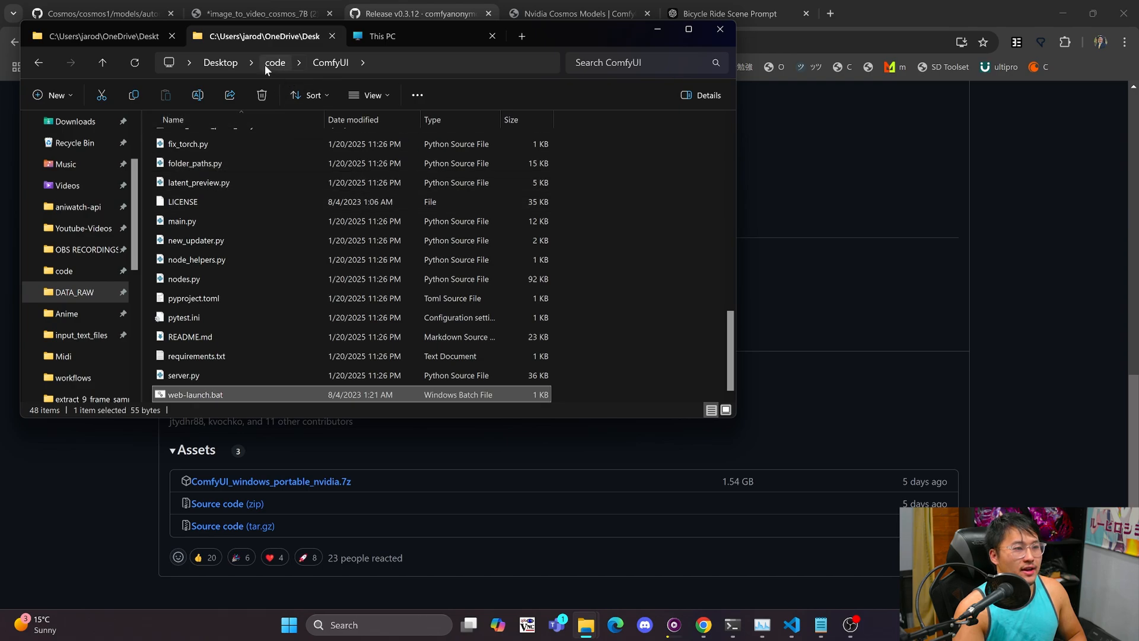
{"action": "left_click", "coordinate": [130, 31]}
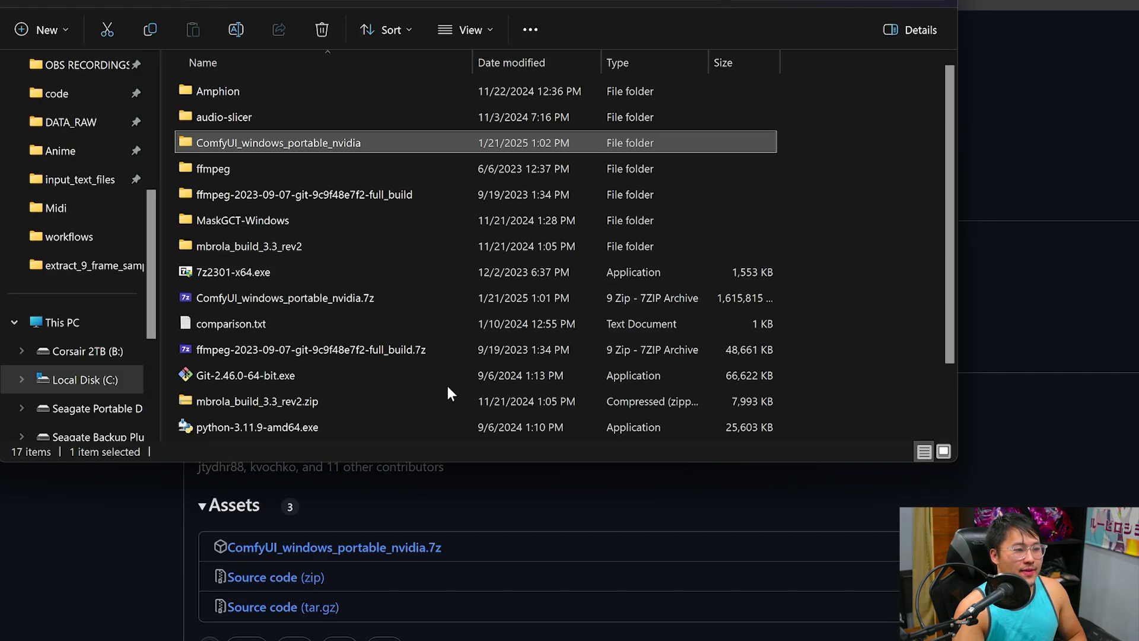
Bring up the extraction options for ComfyUI_windows_portable_nvidia.7z and dismiss them without extracting.
{"action": "left_click", "coordinate": [407, 299]}
{"action": "right_click", "coordinate": [407, 299]}
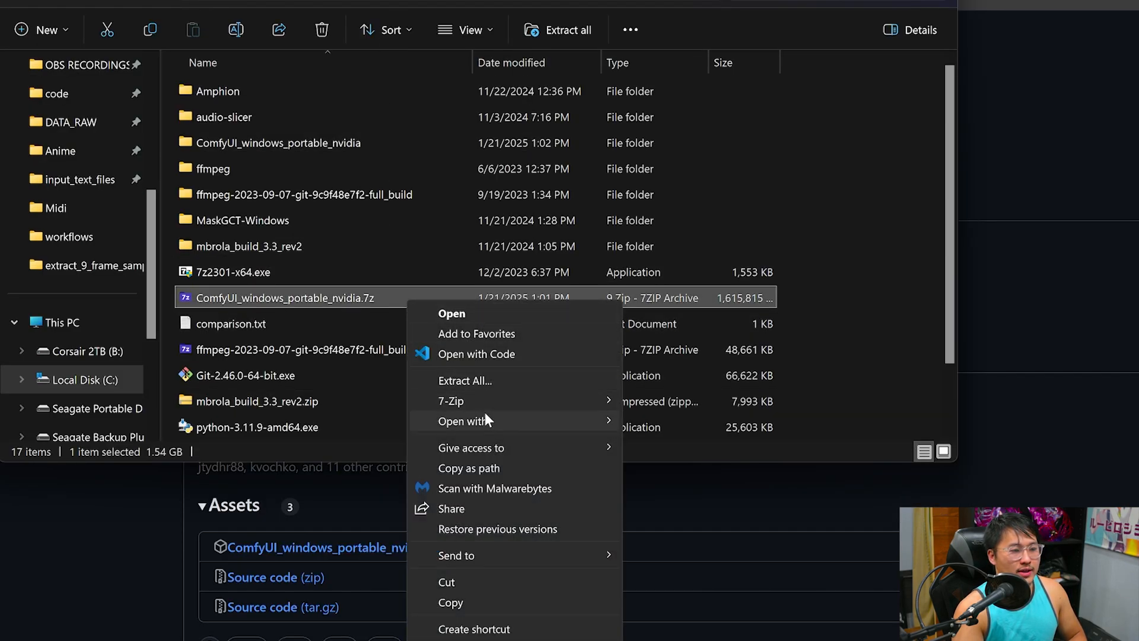
{"action": "left_click", "coordinate": [531, 383]}
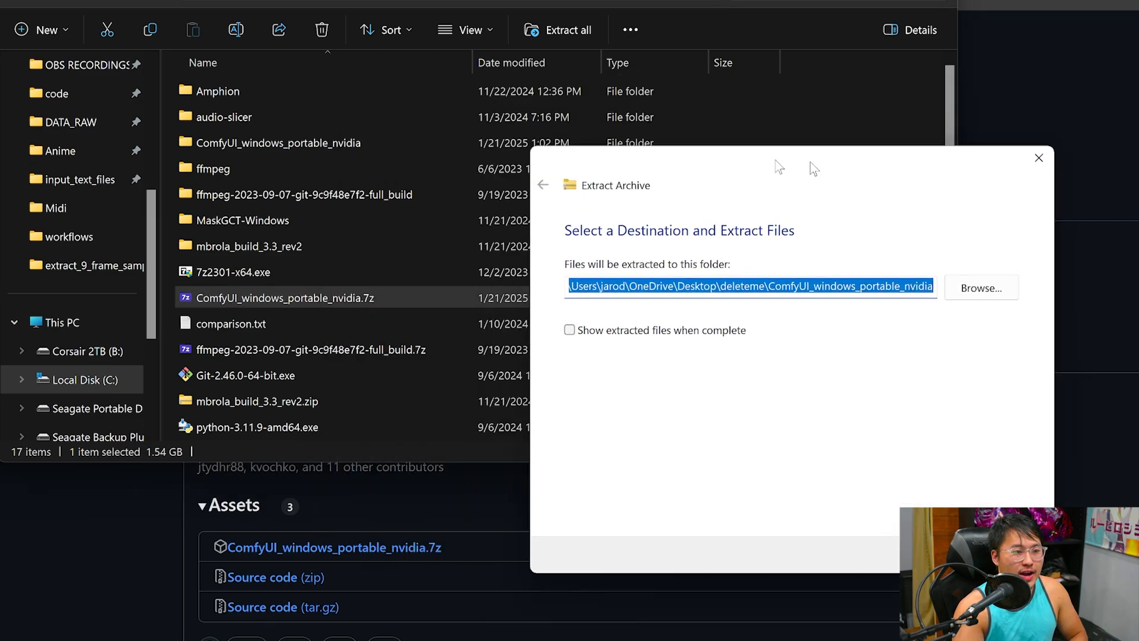
{"action": "left_click", "coordinate": [896, 101]}
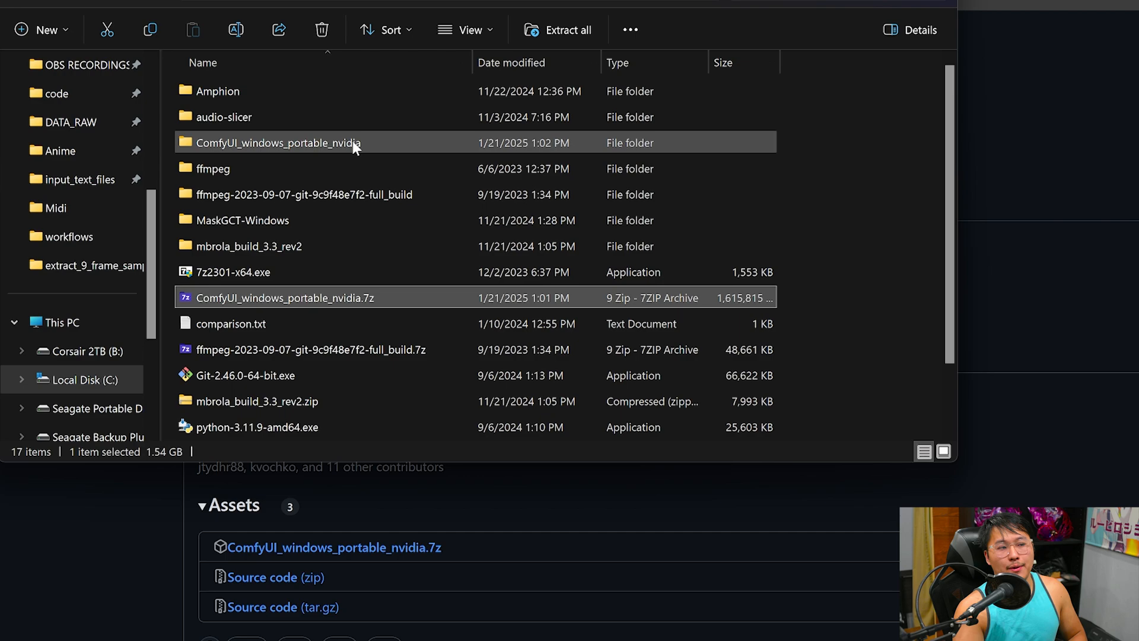
Open the extracted ComfyUI_windows_portable_nvidia folder and its ComfyUI_windows_portable subfolder.
{"action": "left_click", "coordinate": [388, 141]}
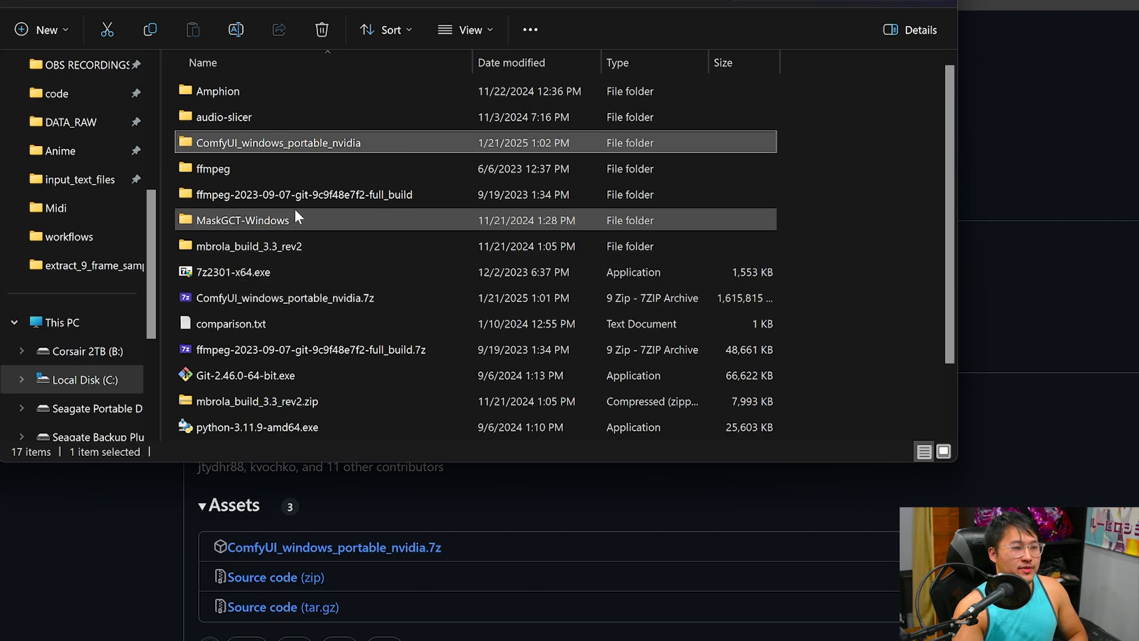
{"action": "double_click", "coordinate": [402, 142]}
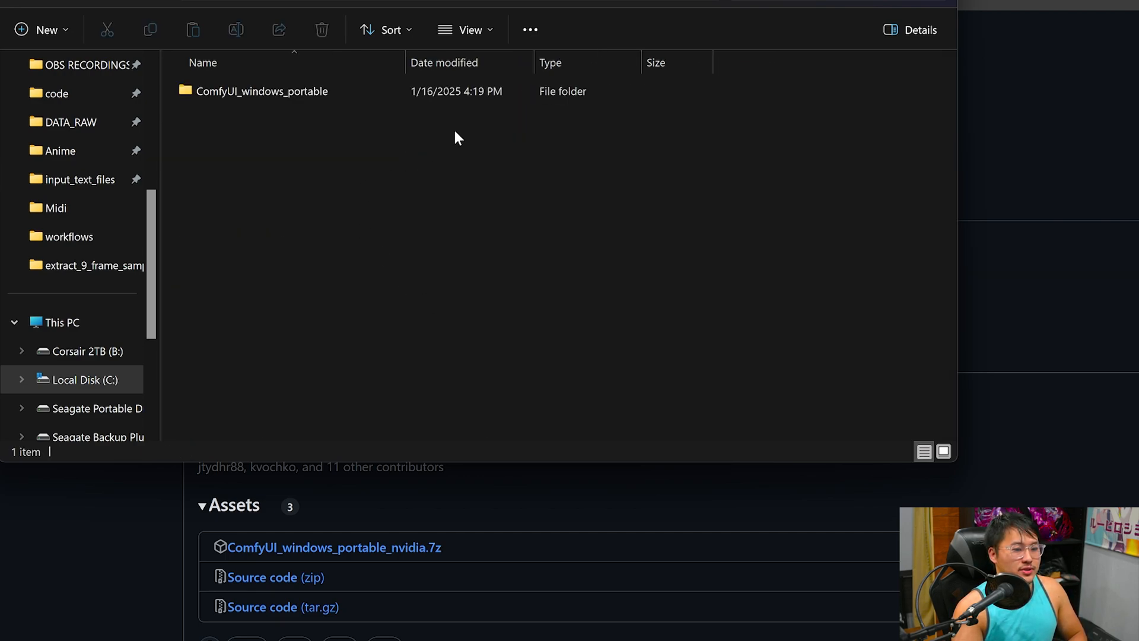
{"action": "double_click", "coordinate": [376, 91]}
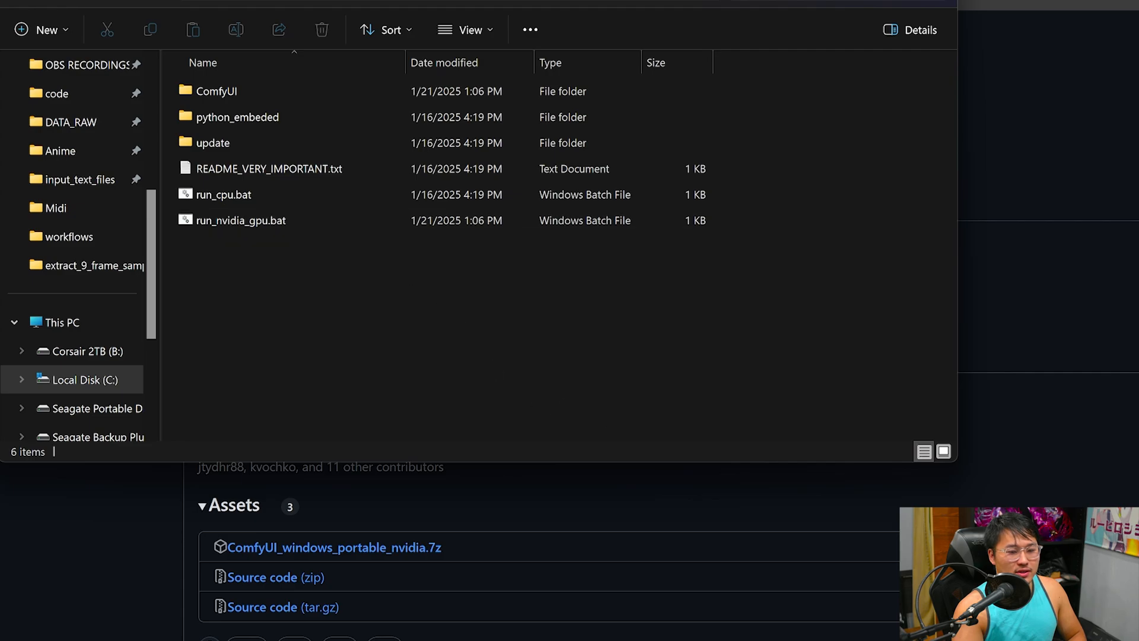
Shut down the terminal running the existing ComfyUI server and minimize the Cosmos container terminal.
{"action": "mouse_move", "coordinate": [816, 640]}
{"action": "left_click", "coordinate": [760, 621]}
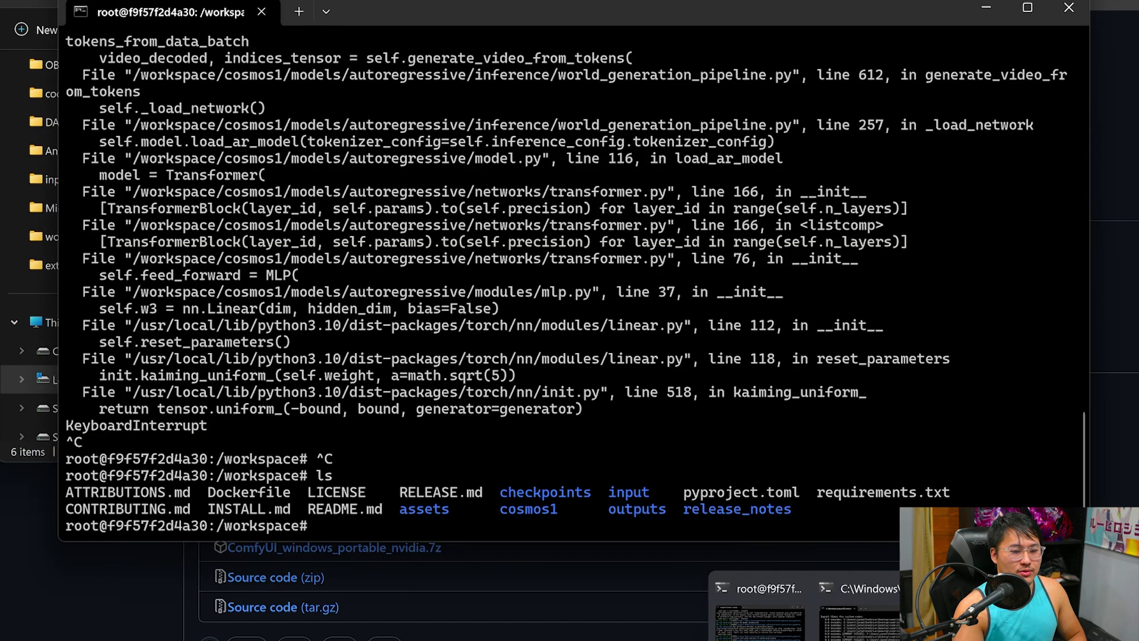
{"action": "left_click", "coordinate": [822, 619]}
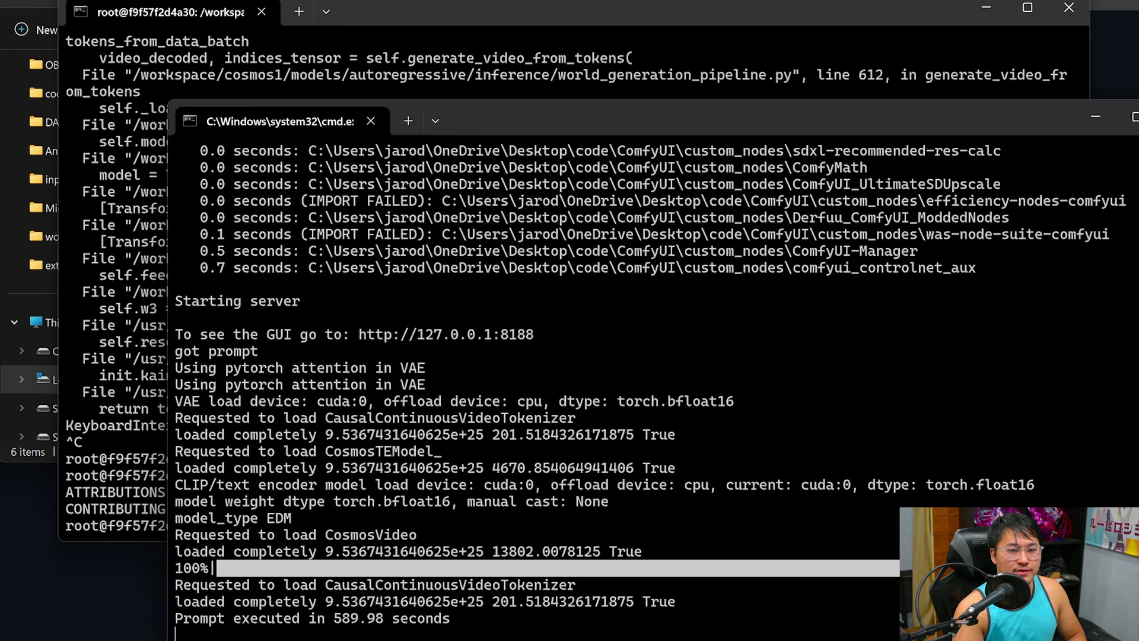
{"action": "key", "text": "alt+F4"}
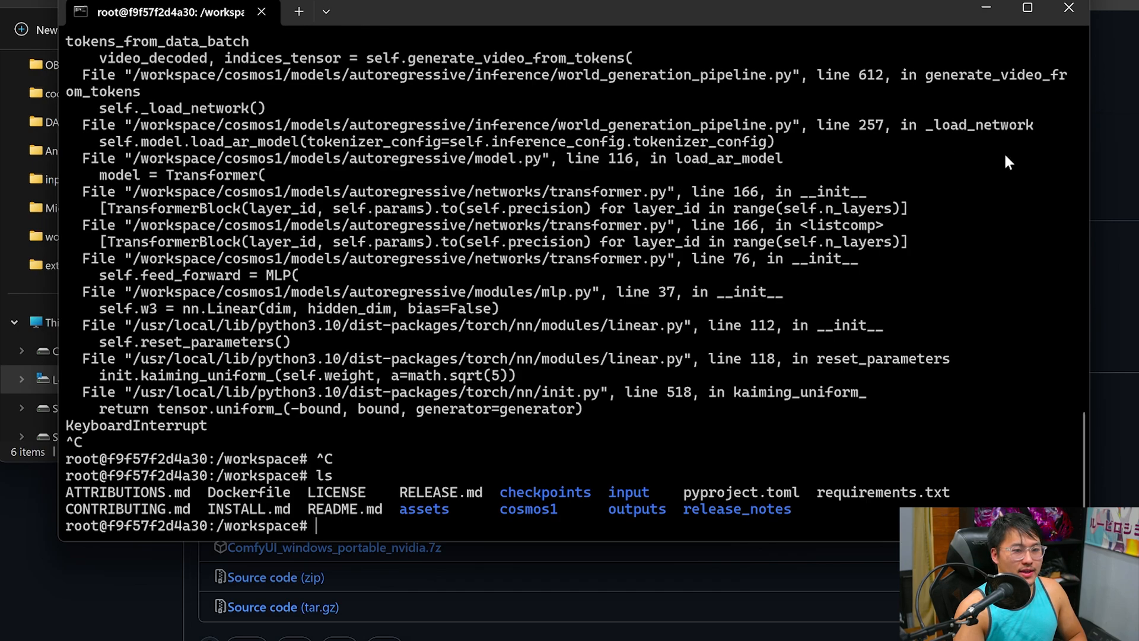
{"action": "left_click", "coordinate": [986, 17]}
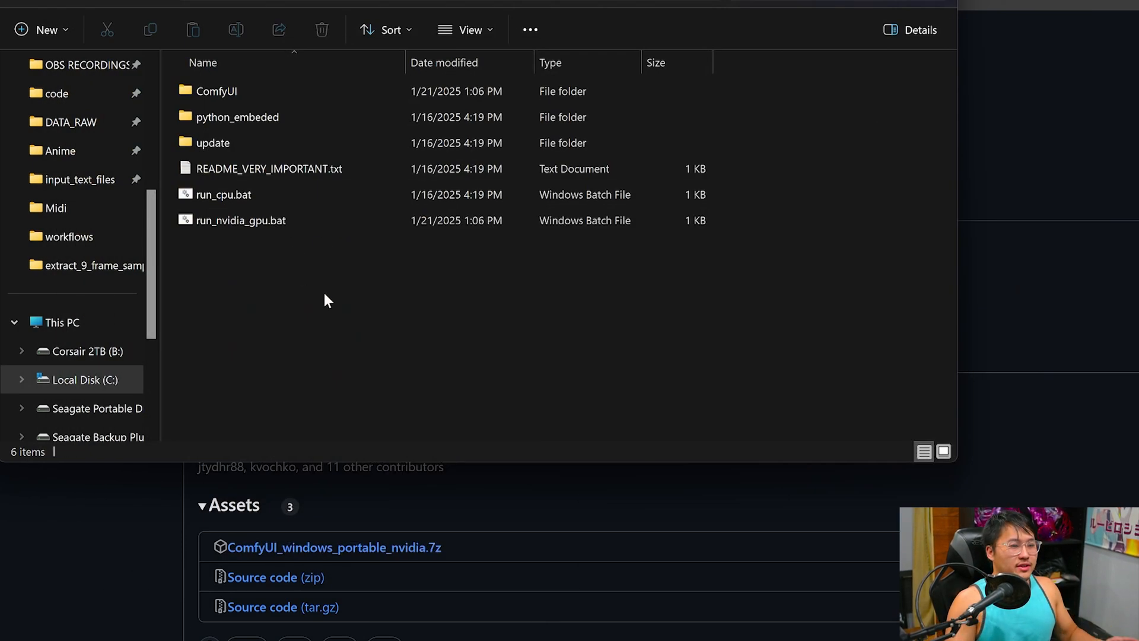
Launch the portable ComfyUI with run_nvidia_gpu.bat and look over the image-to-video Cosmos 7B workflow in the browser.
{"action": "double_click", "coordinate": [333, 221]}
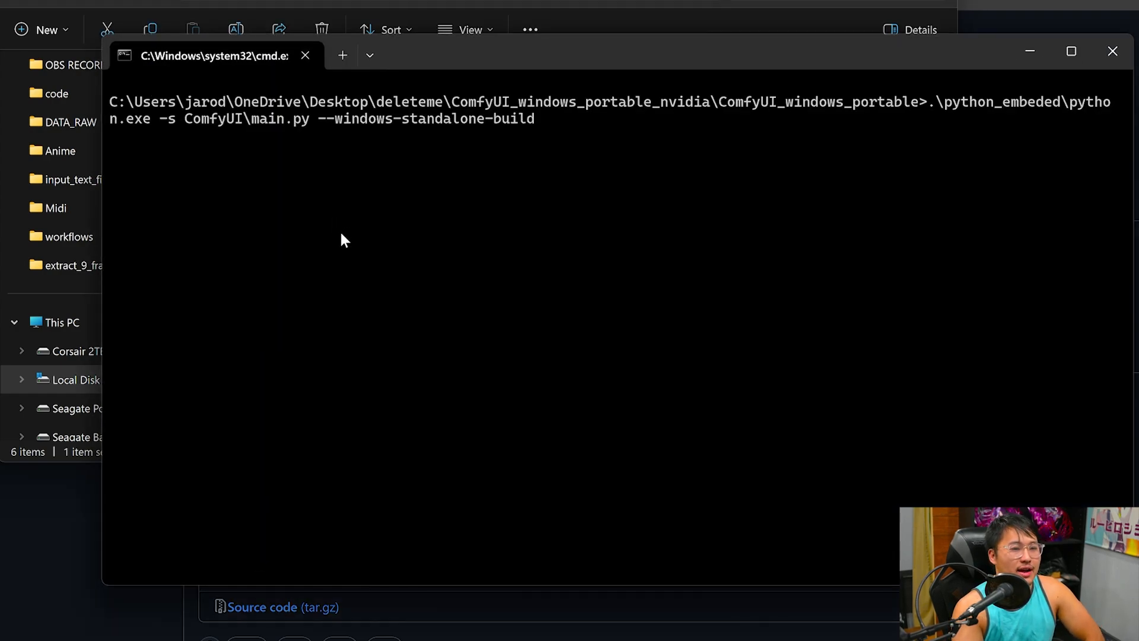
{"action": "left_click_drag", "start_coordinate": [639, 51], "coordinate": [934, 122]}
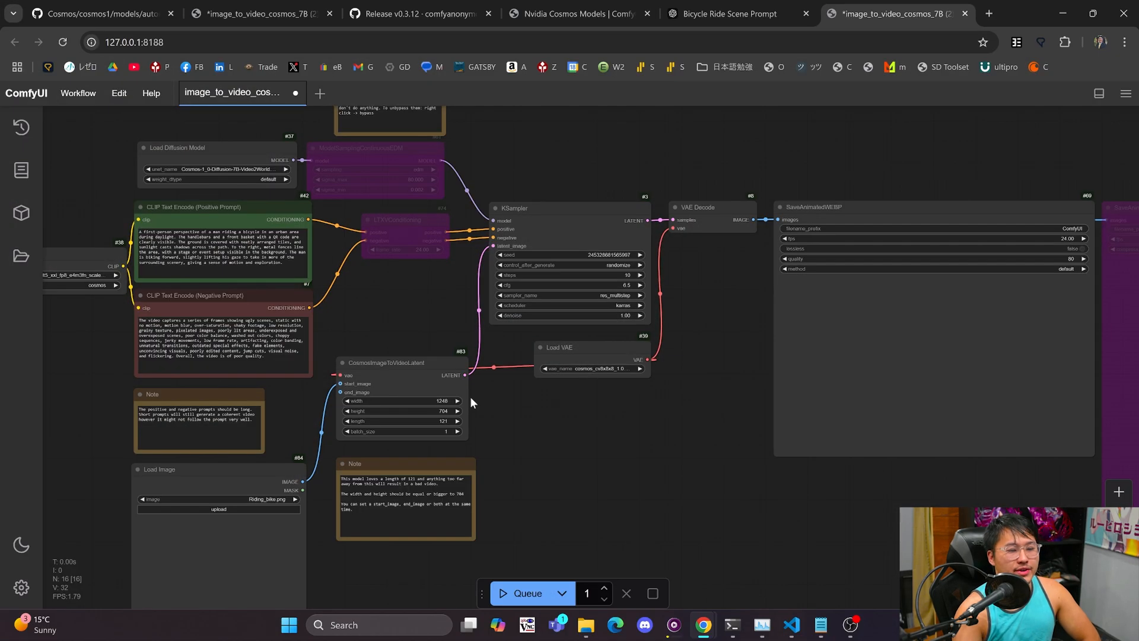
{"action": "scroll", "coordinate": [615, 466], "scroll_direction": "down", "scroll_amount": 5}
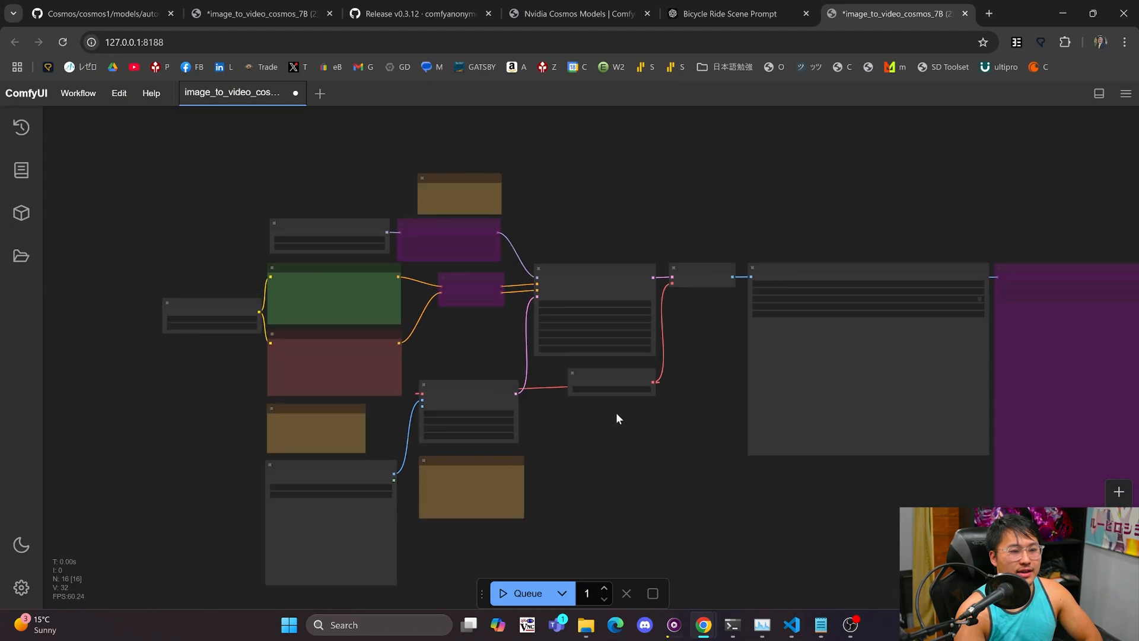
{"action": "scroll", "coordinate": [580, 435], "scroll_direction": "up", "scroll_amount": 5}
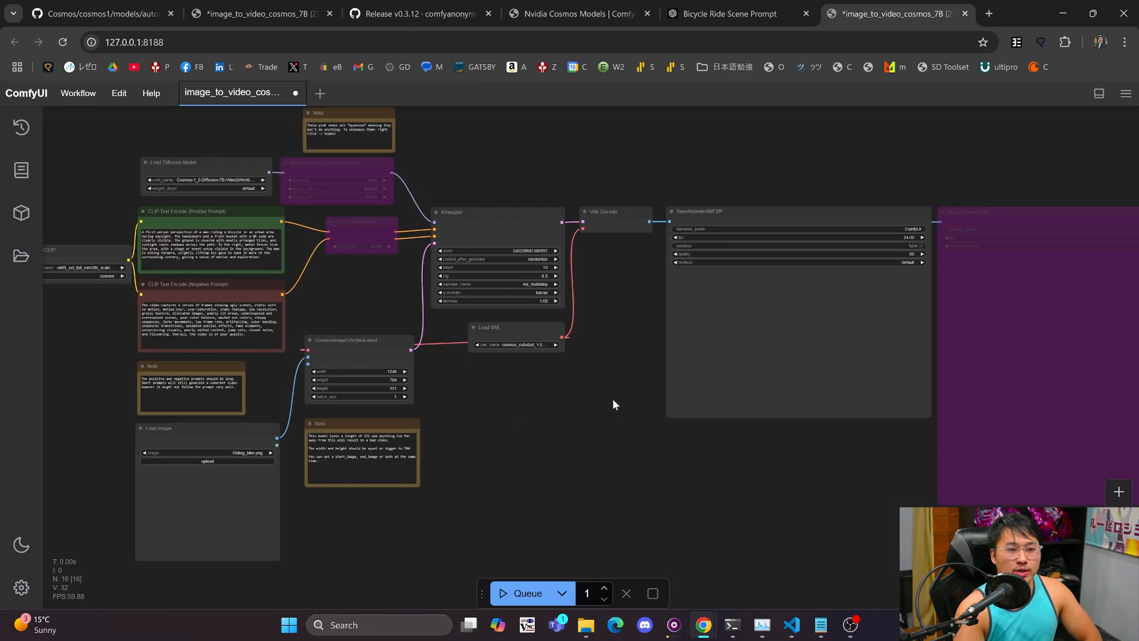
Read the Files to Download section of the Nvidia Cosmos Models examples page, focusing on the text encoder and VAE files.
{"action": "left_click", "coordinate": [583, 14]}
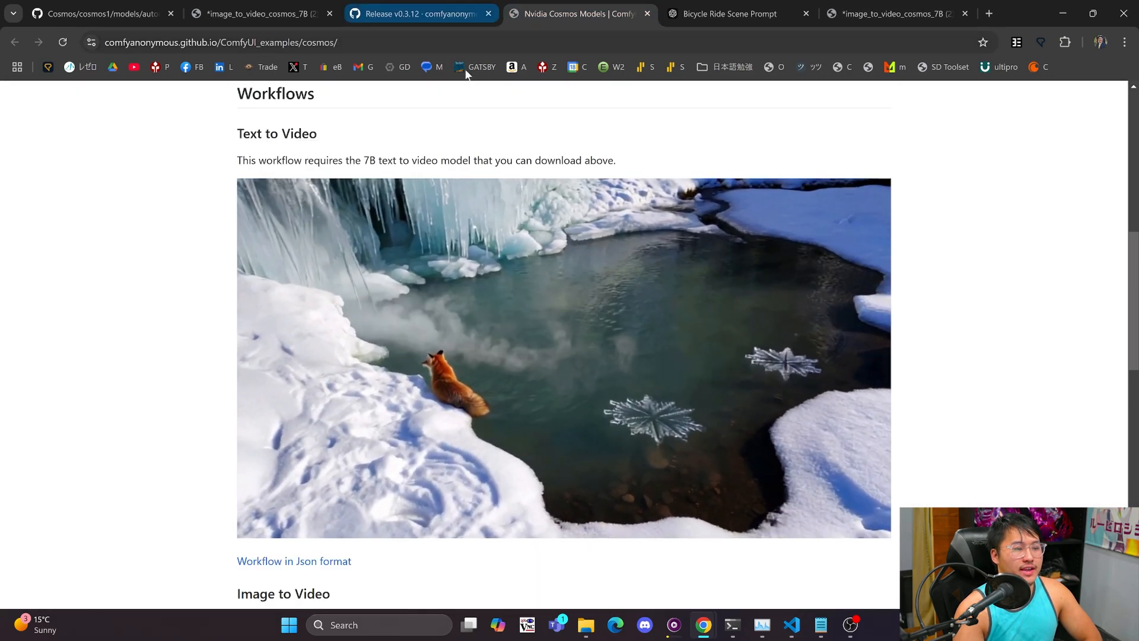
{"action": "scroll", "coordinate": [503, 189], "scroll_direction": "up", "scroll_amount": 6}
{"action": "scroll", "coordinate": [507, 188], "scroll_direction": "up", "scroll_amount": 2}
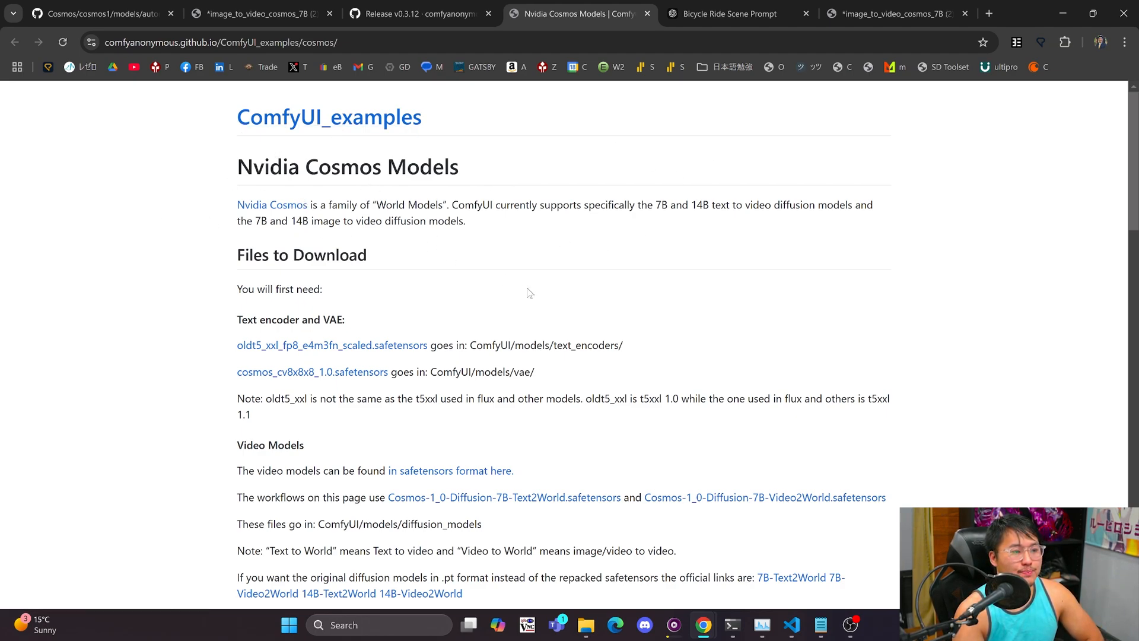
{"action": "scroll", "coordinate": [447, 205], "scroll_direction": "down", "scroll_amount": 1}
{"action": "scroll", "coordinate": [447, 204], "scroll_direction": "down", "scroll_amount": 1}
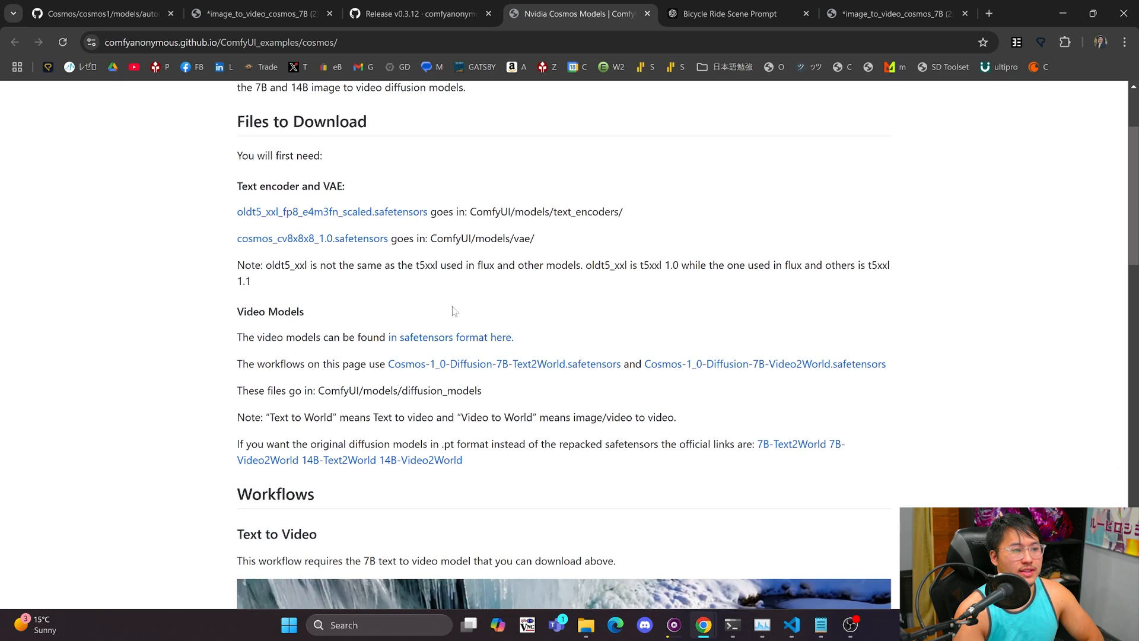
{"action": "left_click_drag", "start_coordinate": [353, 187], "coordinate": [243, 186]}
{"action": "left_click", "coordinate": [485, 175]}
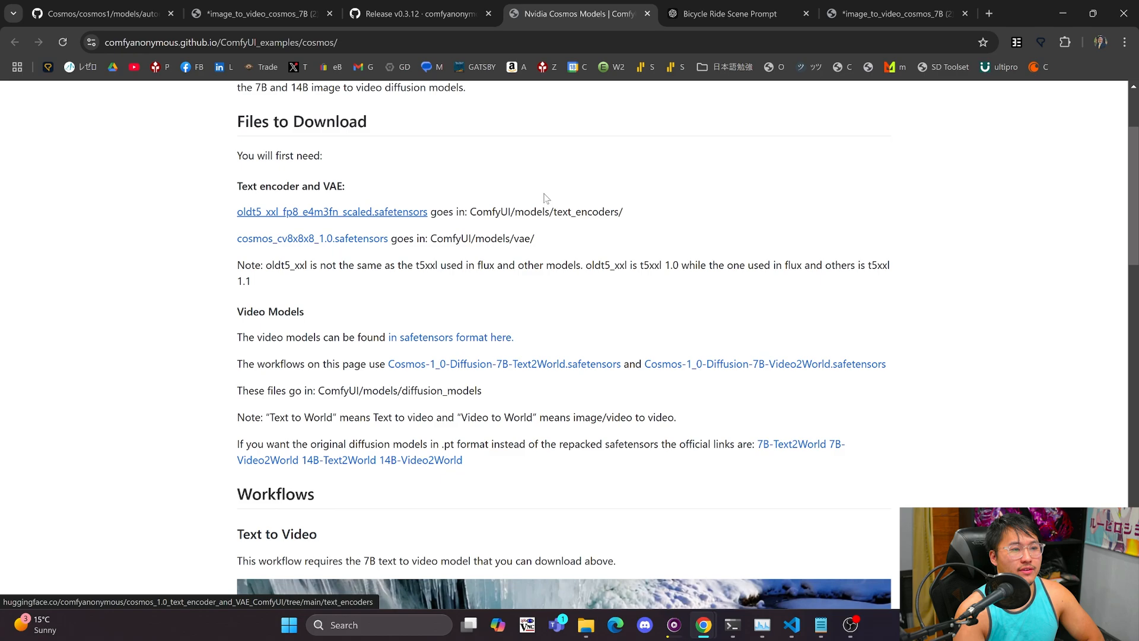
Start downloading the oldt5_xxl_fp8_e4m3fn_scaled.safetensors text encoder from its Hugging Face page linked in the Cosmos examples.
{"action": "left_click_drag", "start_coordinate": [572, 212], "coordinate": [473, 212]}
{"action": "left_click", "coordinate": [473, 213]}
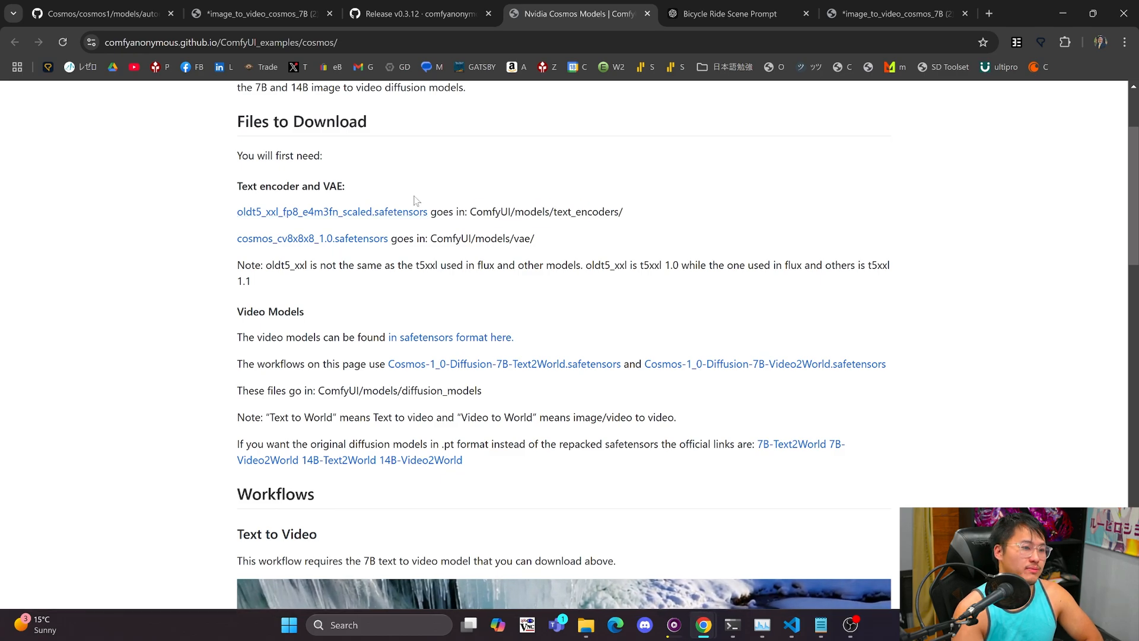
{"action": "left_click", "coordinate": [384, 214]}
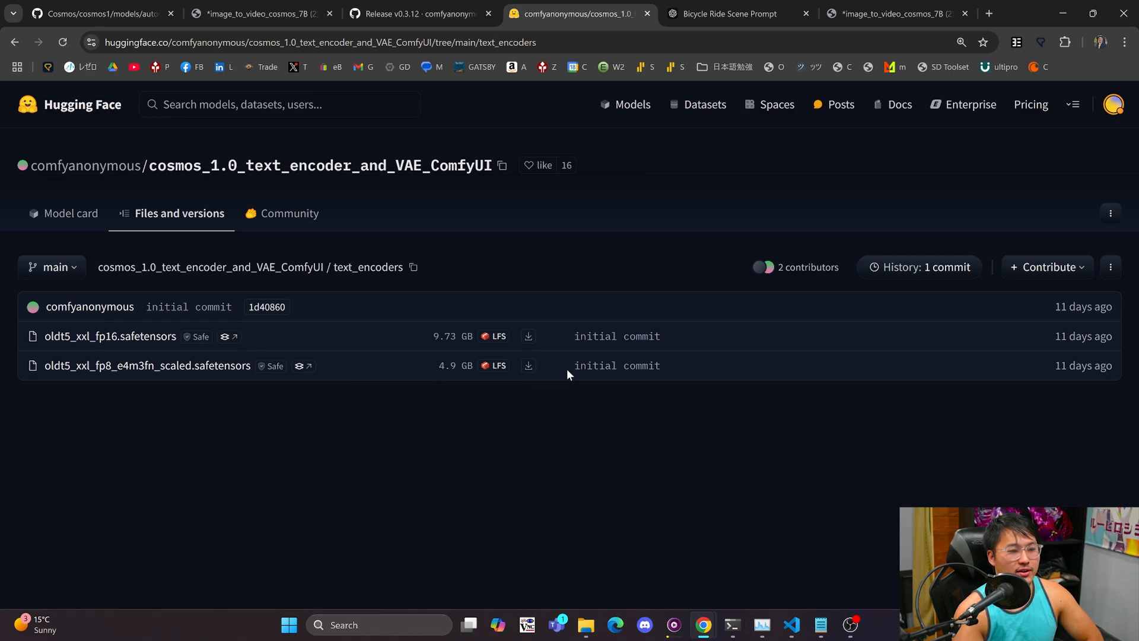
{"action": "left_click", "coordinate": [528, 365]}
Browse the save location to ComfyUI/models/text_encoders inside the ComfyUI_windows_portable_nvidia folder and close the save dialog.
{"action": "left_click", "coordinate": [191, 36]}
{"action": "double_click", "coordinate": [312, 145]}
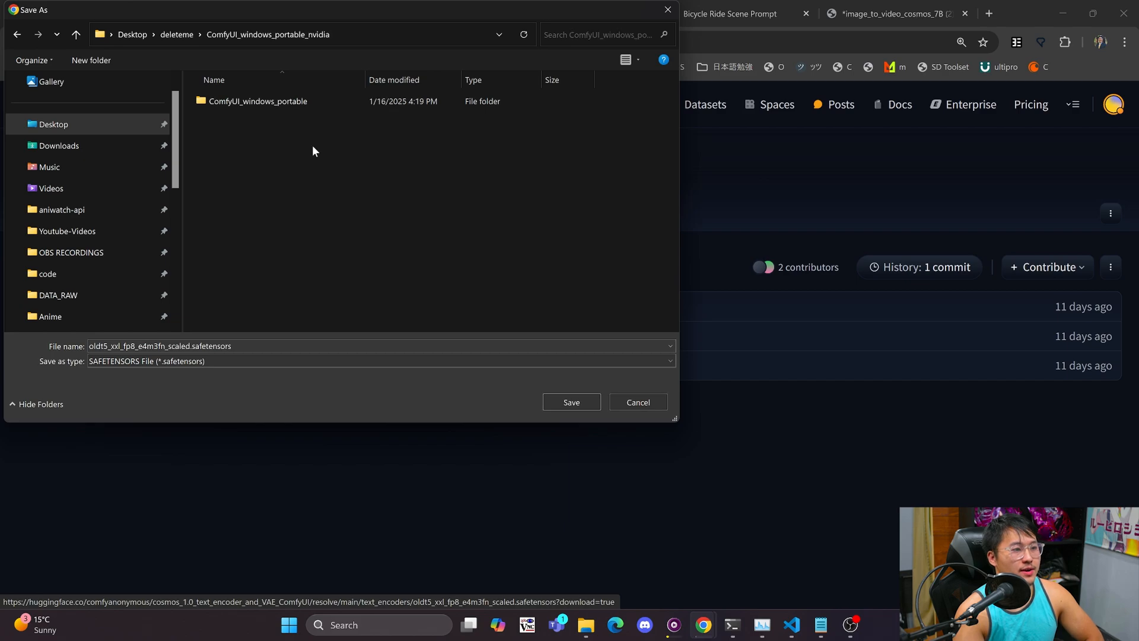
{"action": "double_click", "coordinate": [313, 105]}
{"action": "double_click", "coordinate": [296, 102]}
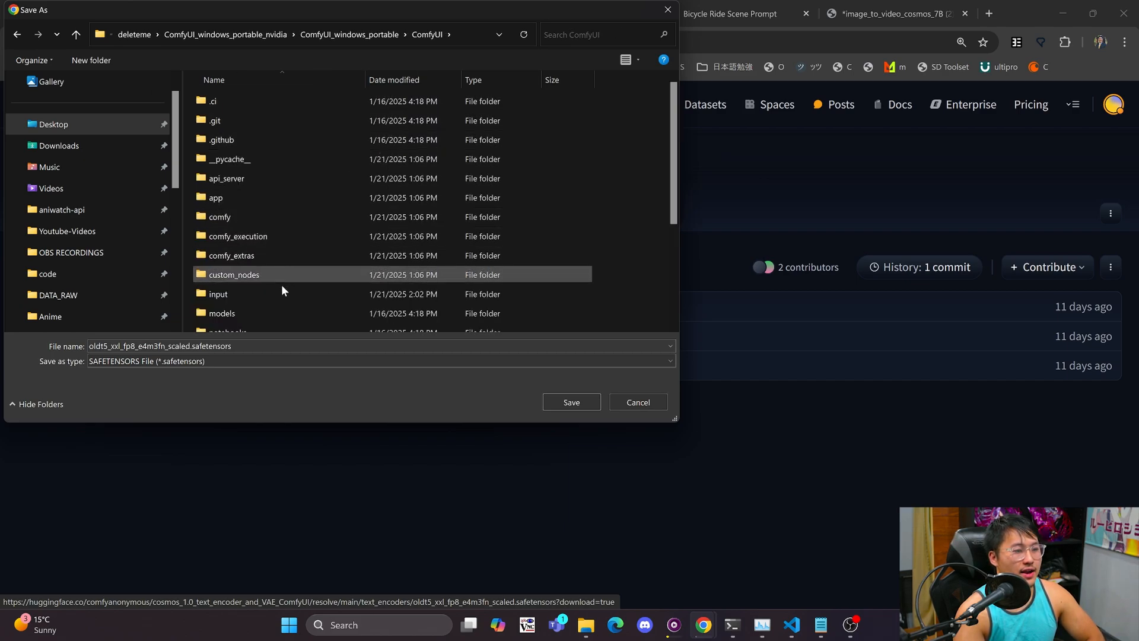
{"action": "double_click", "coordinate": [280, 309]}
{"action": "scroll", "coordinate": [305, 248], "scroll_direction": "down", "scroll_amount": 2}
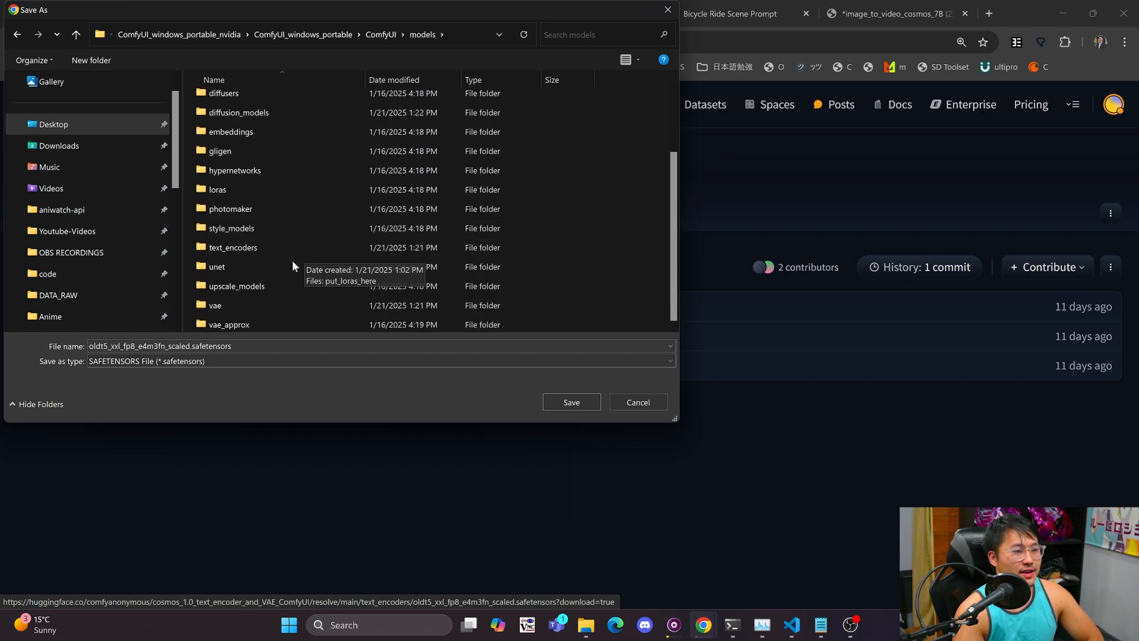
{"action": "double_click", "coordinate": [276, 308]}
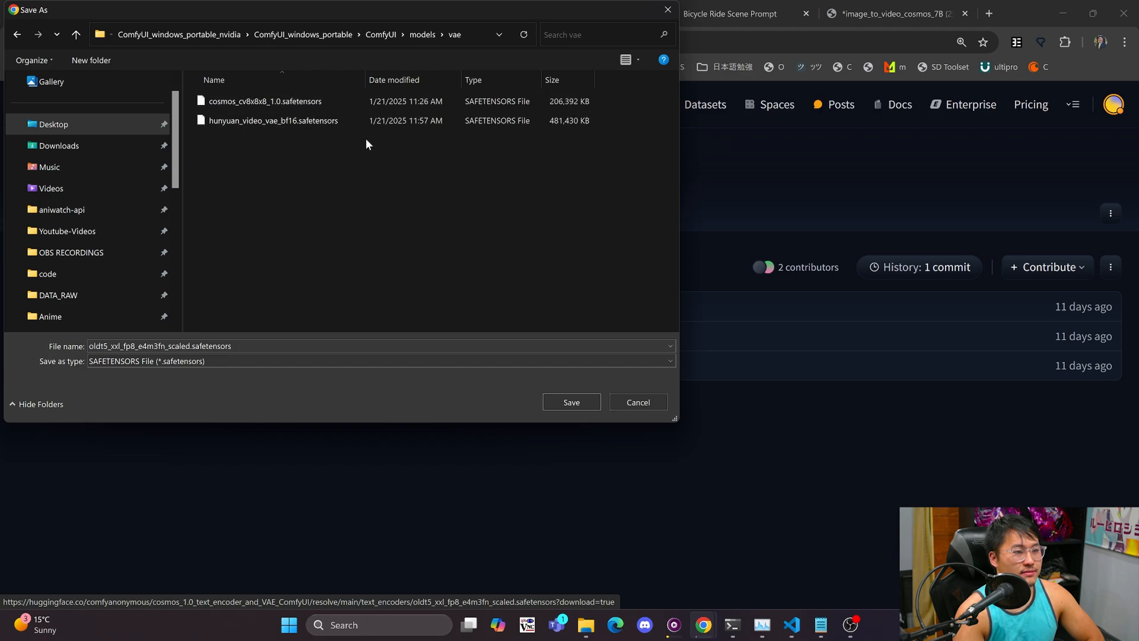
{"action": "left_click", "coordinate": [422, 34]}
{"action": "scroll", "coordinate": [263, 272], "scroll_direction": "down", "scroll_amount": 2}
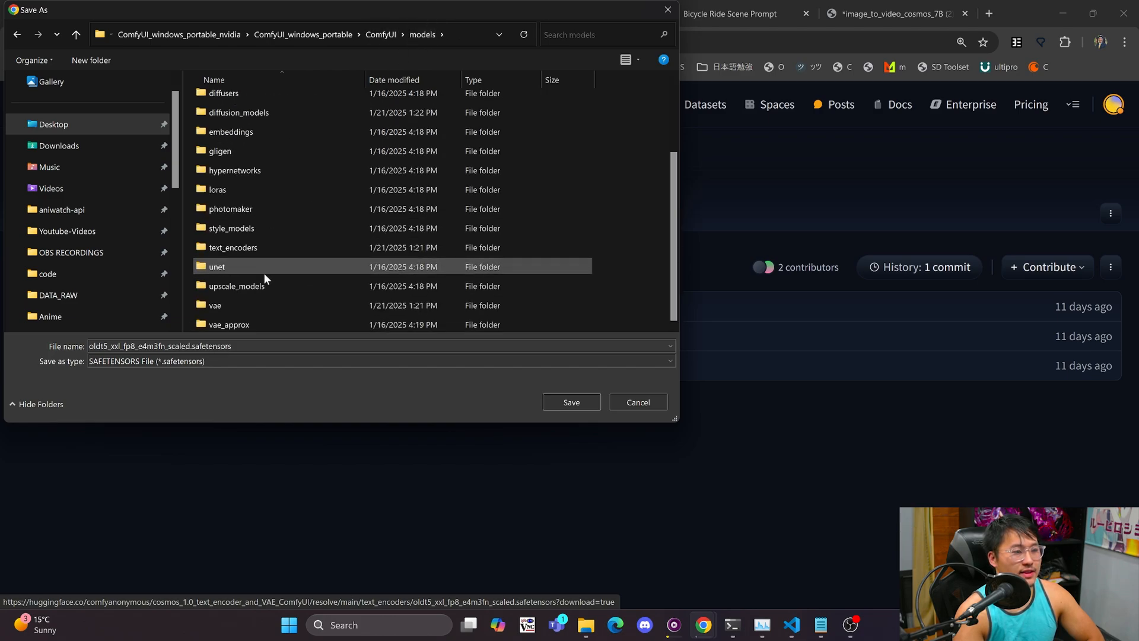
{"action": "double_click", "coordinate": [275, 253]}
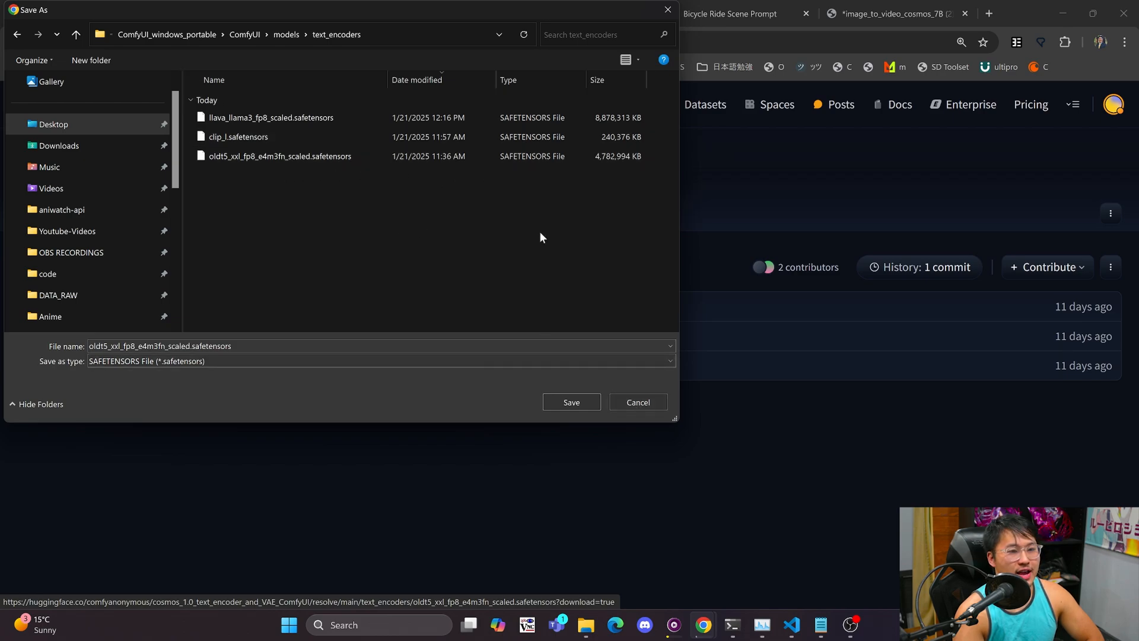
{"action": "key", "text": "Return"}
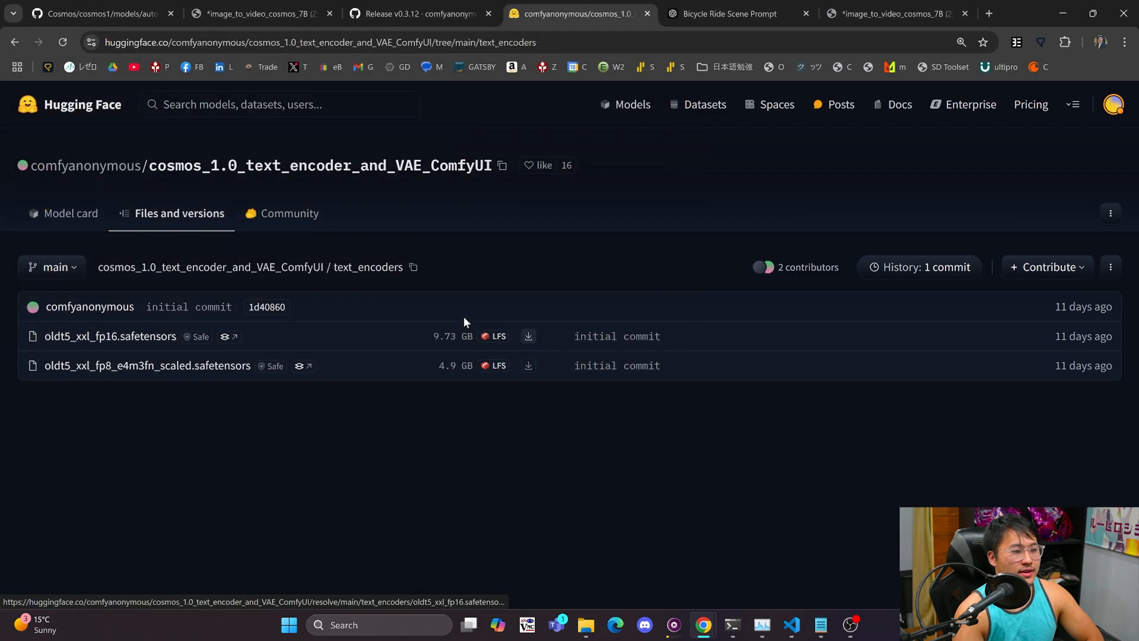
Return to the Cosmos examples page and start downloading the cosmos_cv8x8x8_1.0.safetensors VAE file from Hugging Face.
{"action": "left_click", "coordinate": [23, 42]}
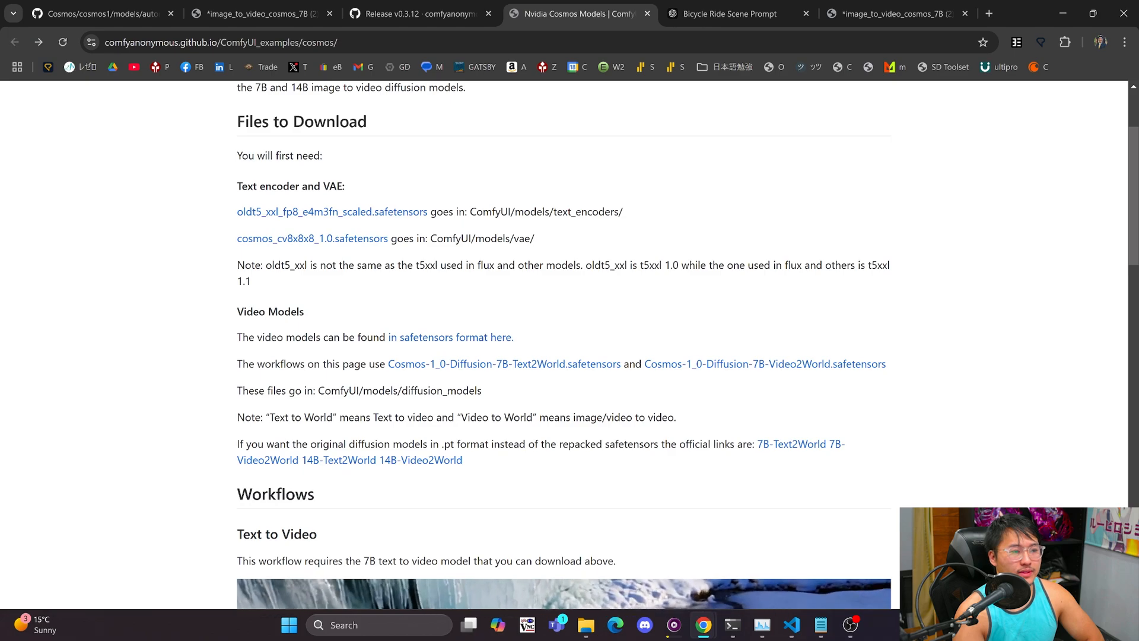
{"action": "left_click", "coordinate": [362, 239]}
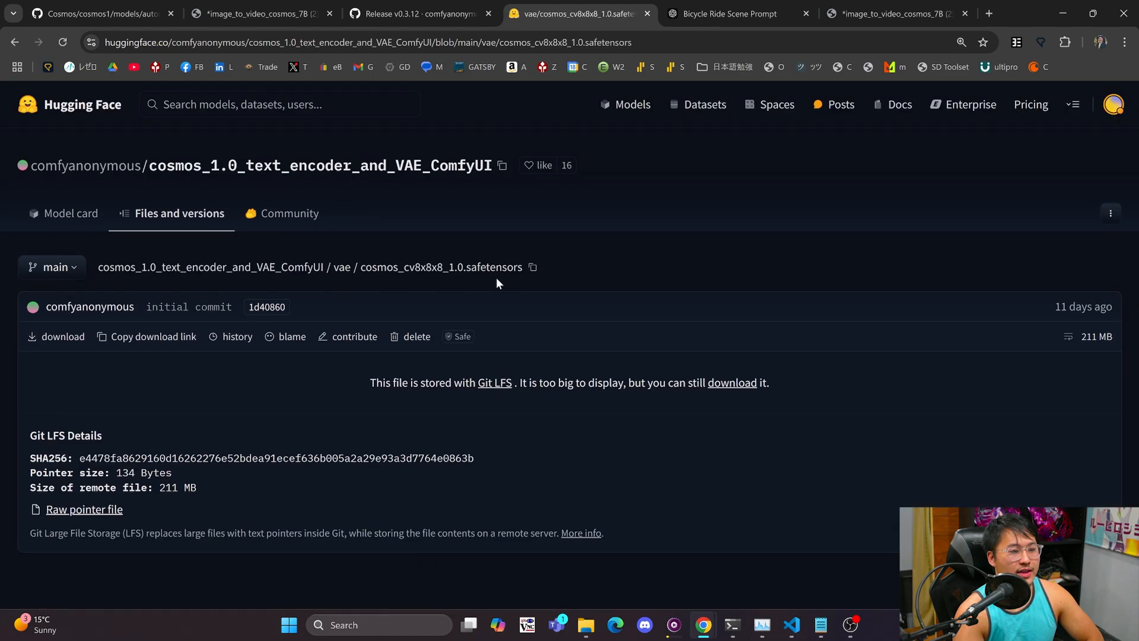
{"action": "left_click", "coordinate": [70, 340]}
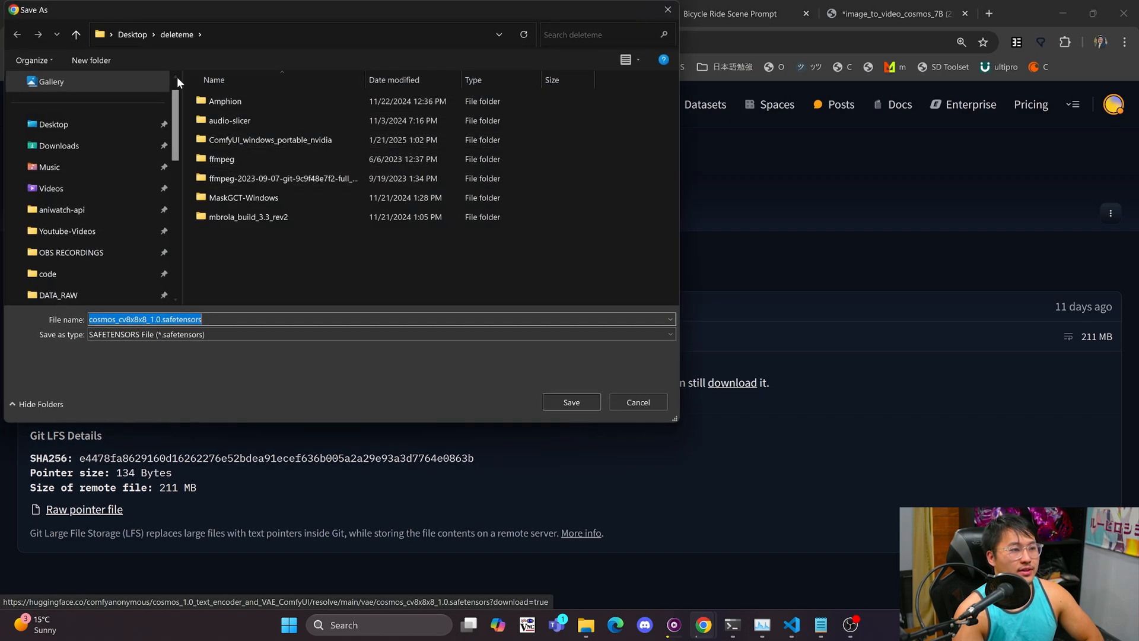
Browse the VAE's save location to the portable installation's ComfyUI/models/vae folder and cancel the save.
{"action": "double_click", "coordinate": [294, 140]}
{"action": "double_click", "coordinate": [312, 103]}
{"action": "double_click", "coordinate": [286, 102]}
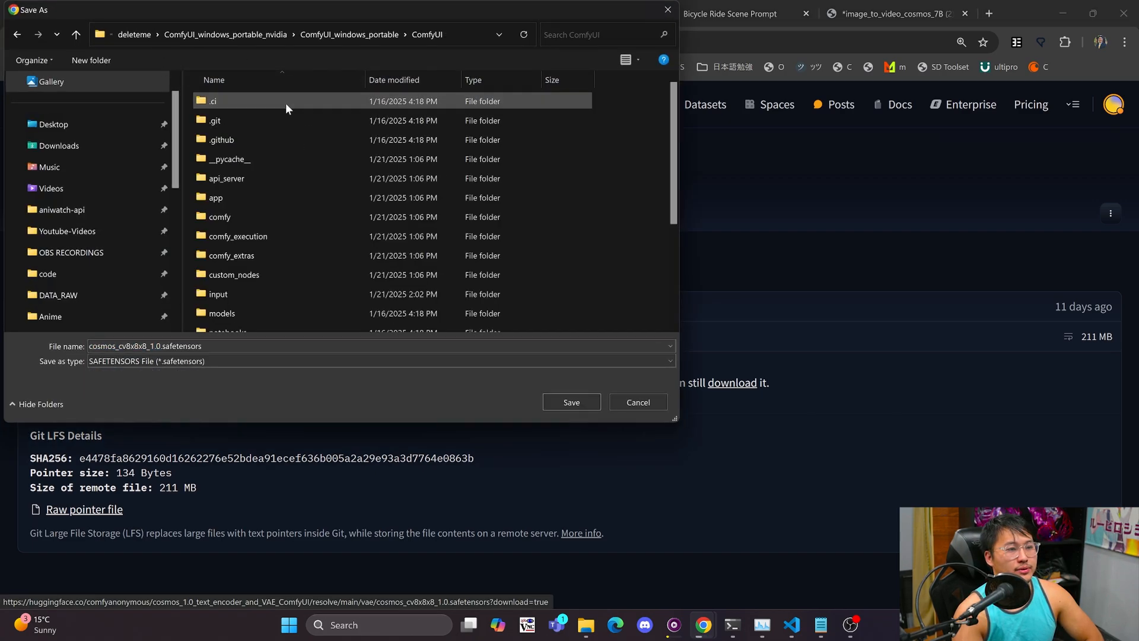
{"action": "scroll", "coordinate": [279, 178], "scroll_direction": "down", "scroll_amount": 3}
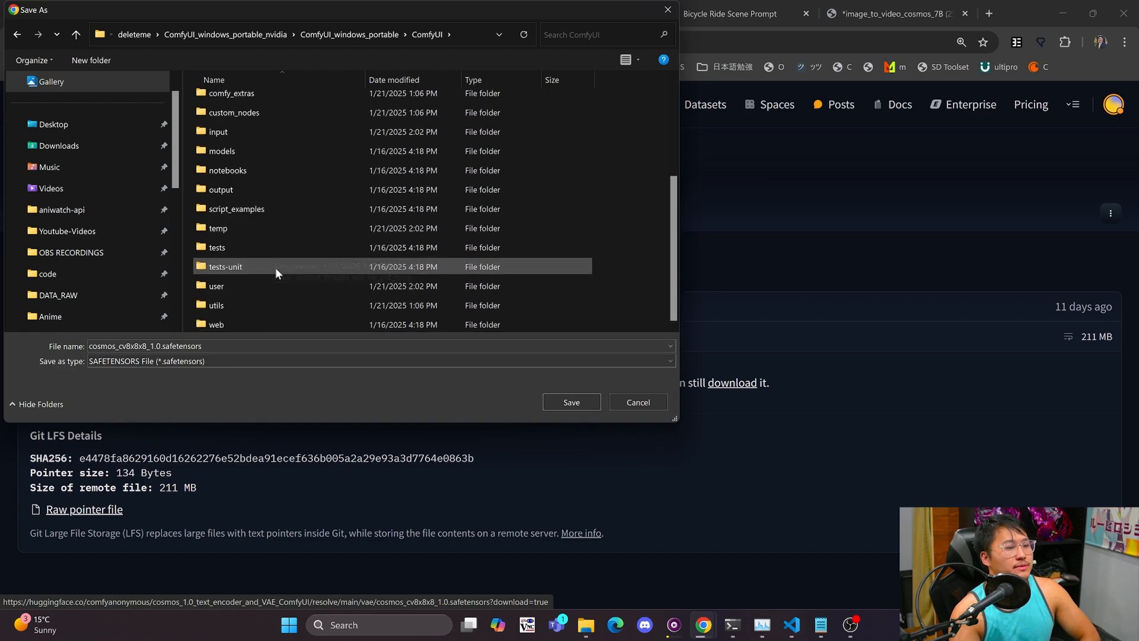
{"action": "scroll", "coordinate": [272, 295], "scroll_direction": "up", "scroll_amount": 2}
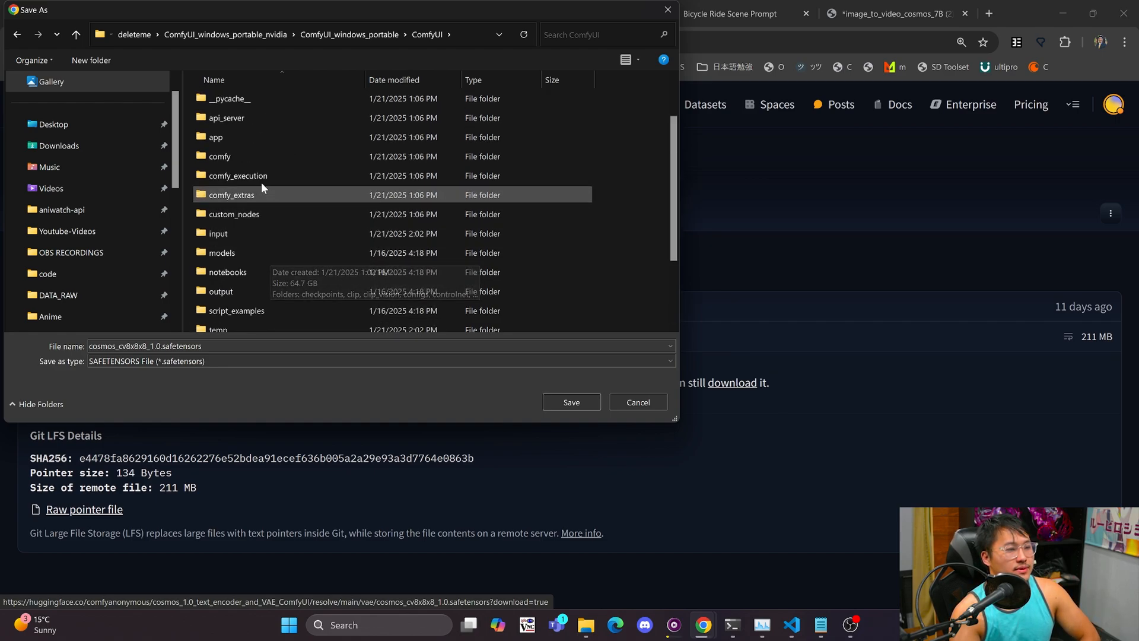
{"action": "double_click", "coordinate": [272, 244]}
{"action": "scroll", "coordinate": [261, 296], "scroll_direction": "down", "scroll_amount": 2}
{"action": "double_click", "coordinate": [262, 300]}
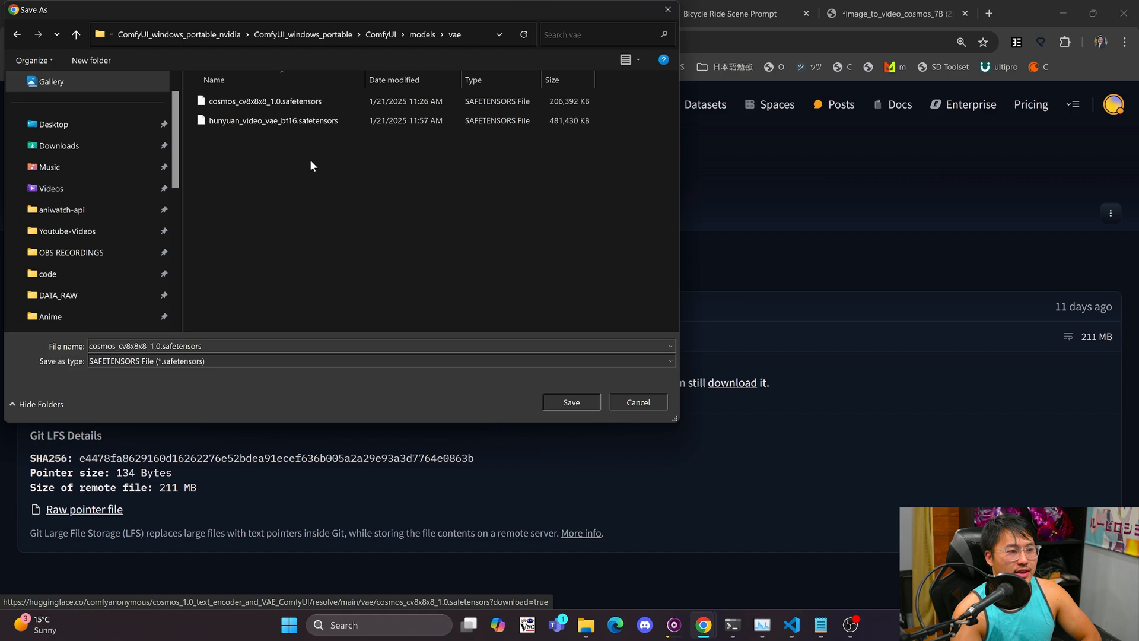
{"action": "left_click", "coordinate": [631, 401]}
Check ComfyUI/models/diffusion_models as the save location for Cosmos-1_0-Diffusion-7B-Text2World.safetensors and cancel the download.
{"action": "scroll", "coordinate": [541, 243], "scroll_direction": "down", "scroll_amount": 1}
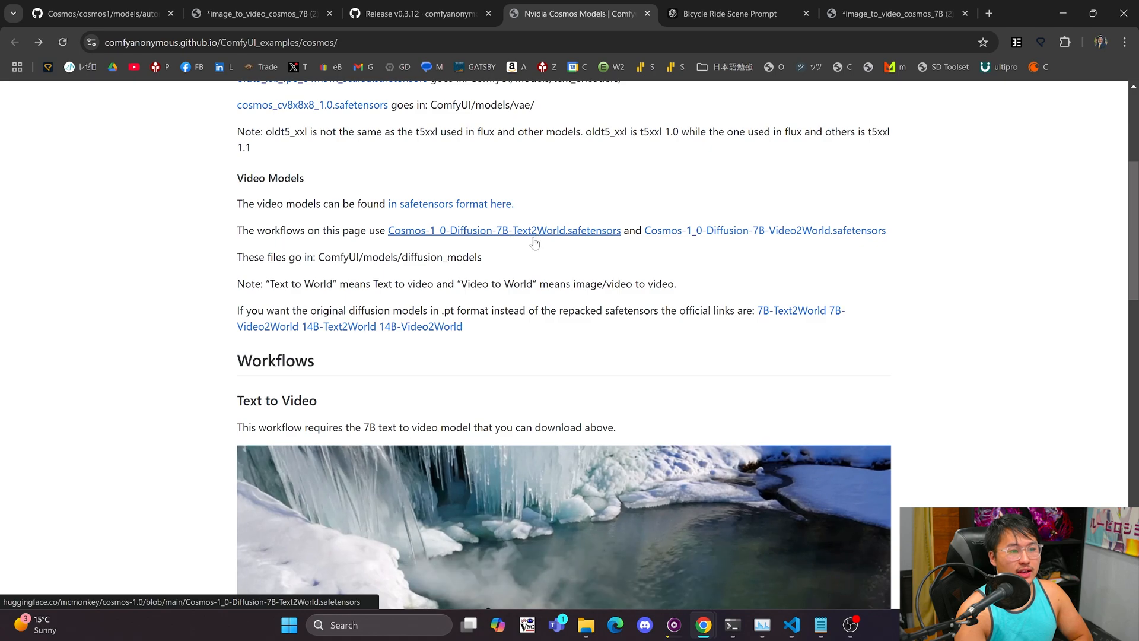
{"action": "left_click", "coordinate": [528, 231]}
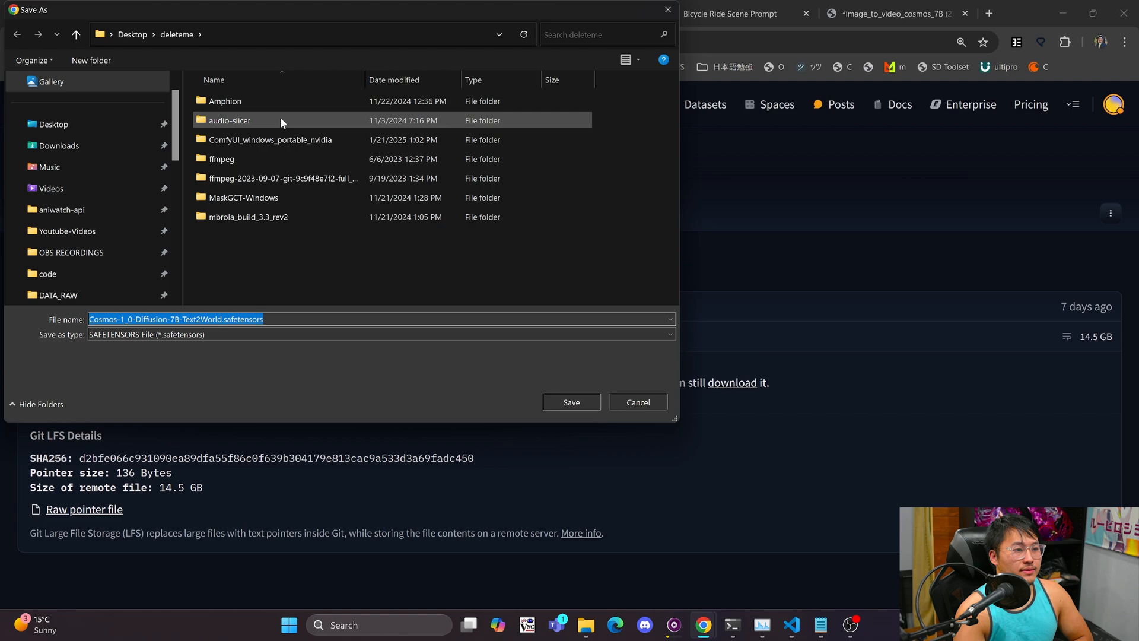
{"action": "double_click", "coordinate": [284, 140]}
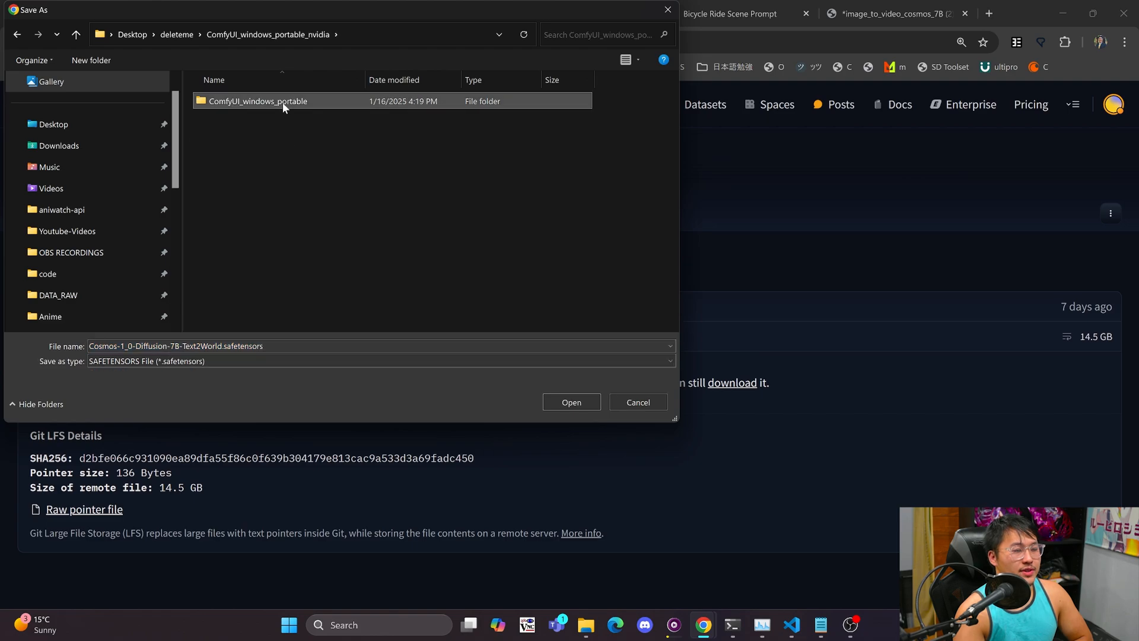
{"action": "double_click", "coordinate": [282, 102]}
{"action": "double_click", "coordinate": [301, 102]}
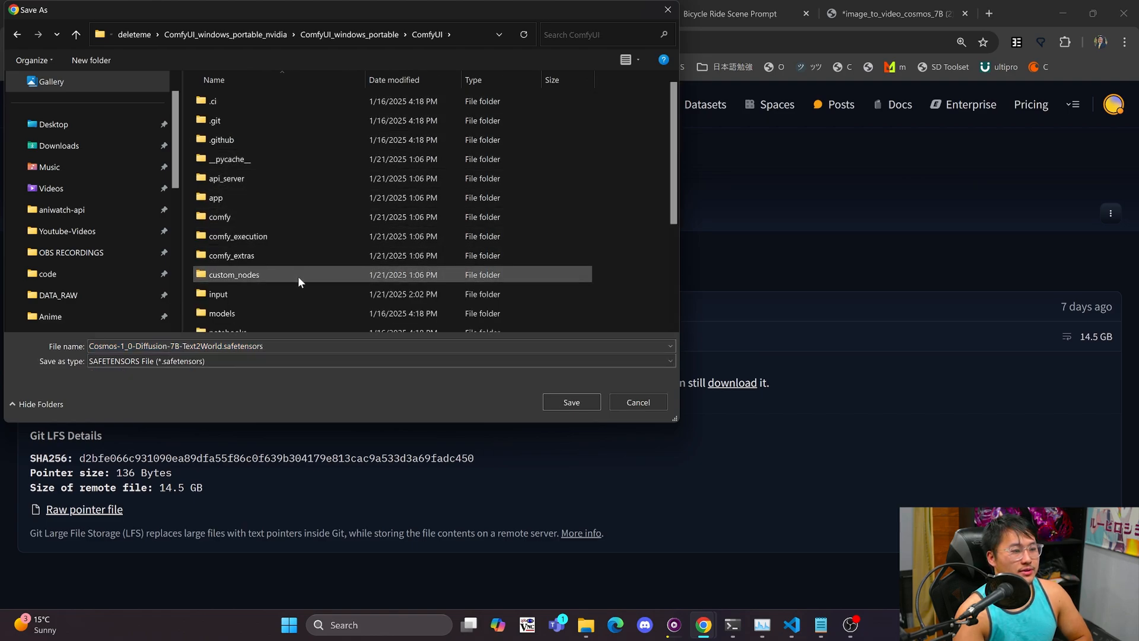
{"action": "double_click", "coordinate": [299, 313]}
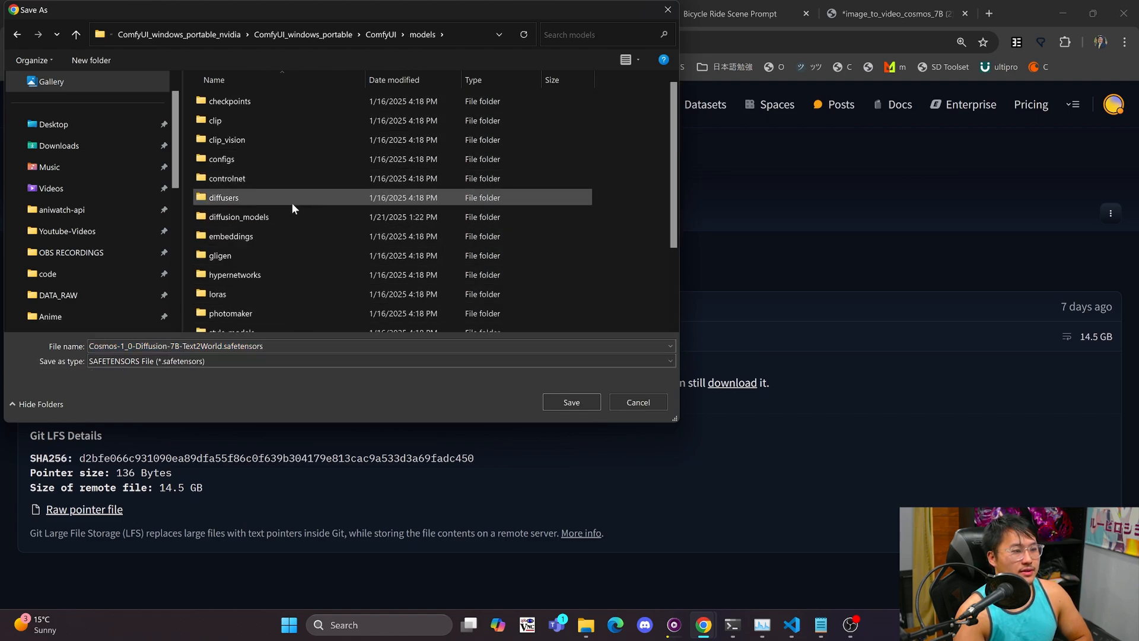
{"action": "double_click", "coordinate": [310, 216]}
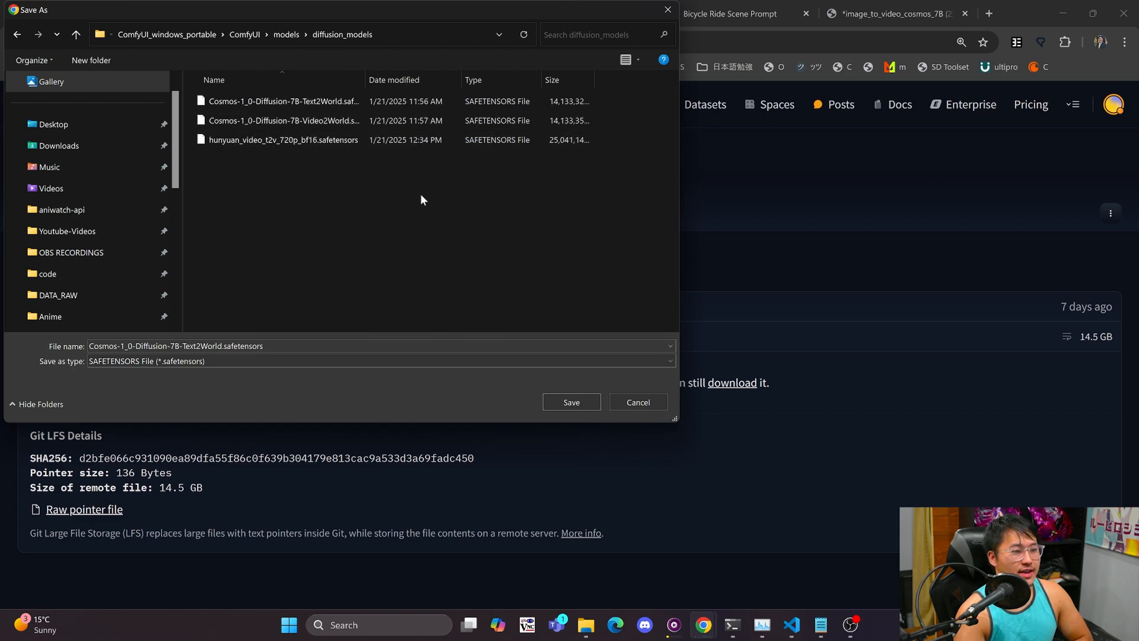
{"action": "left_click", "coordinate": [632, 401]}
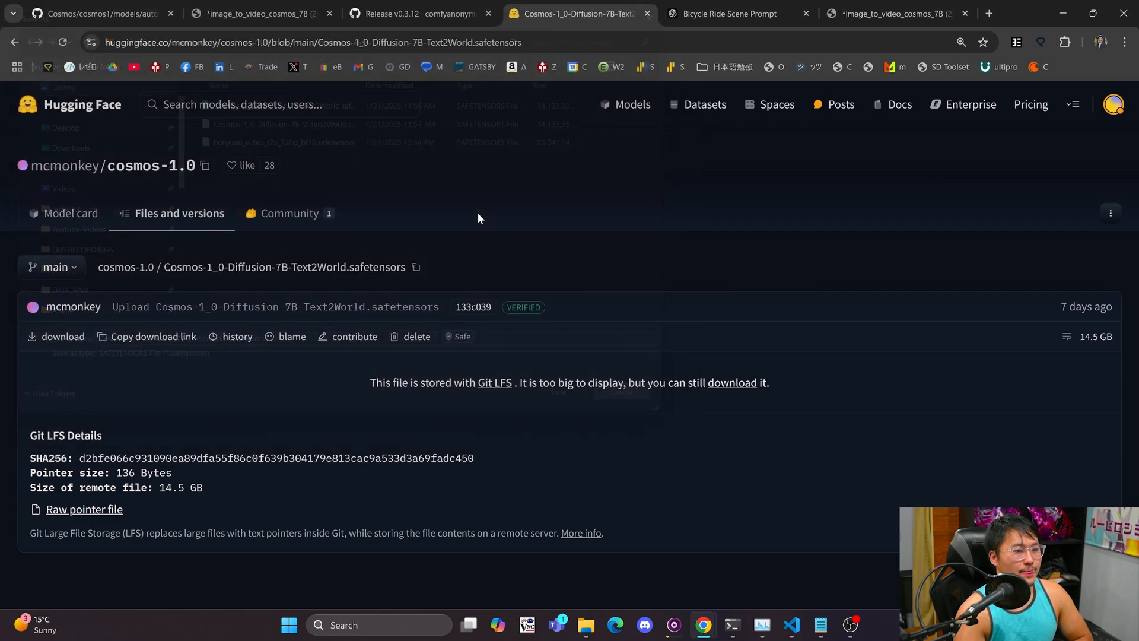
Return to the examples page and start downloading Cosmos-1_0-Diffusion-7B-Video2World.safetensors from its Hugging Face page.
{"action": "left_click", "coordinate": [15, 42]}
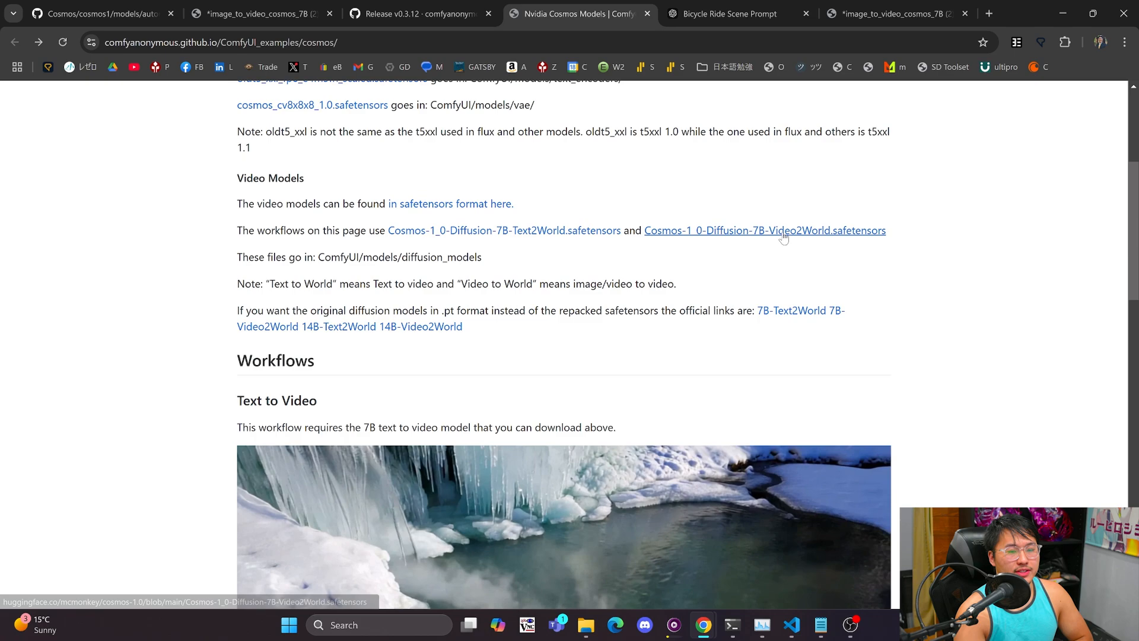
{"action": "left_click_drag", "start_coordinate": [915, 234], "coordinate": [645, 231]}
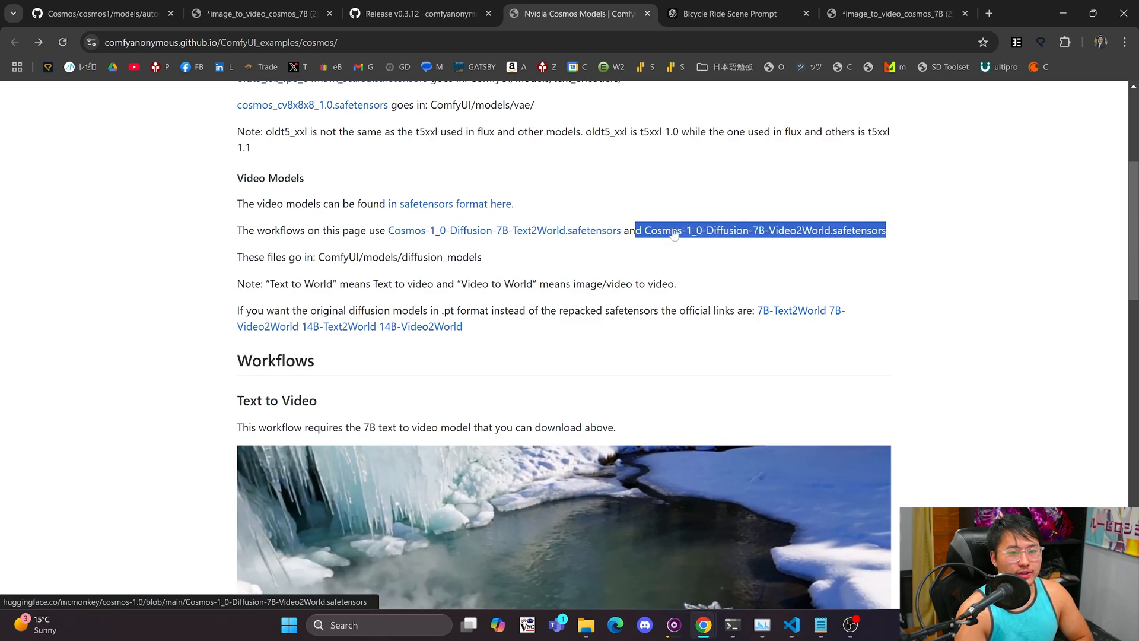
{"action": "left_click", "coordinate": [953, 247]}
{"action": "left_click", "coordinate": [655, 240]}
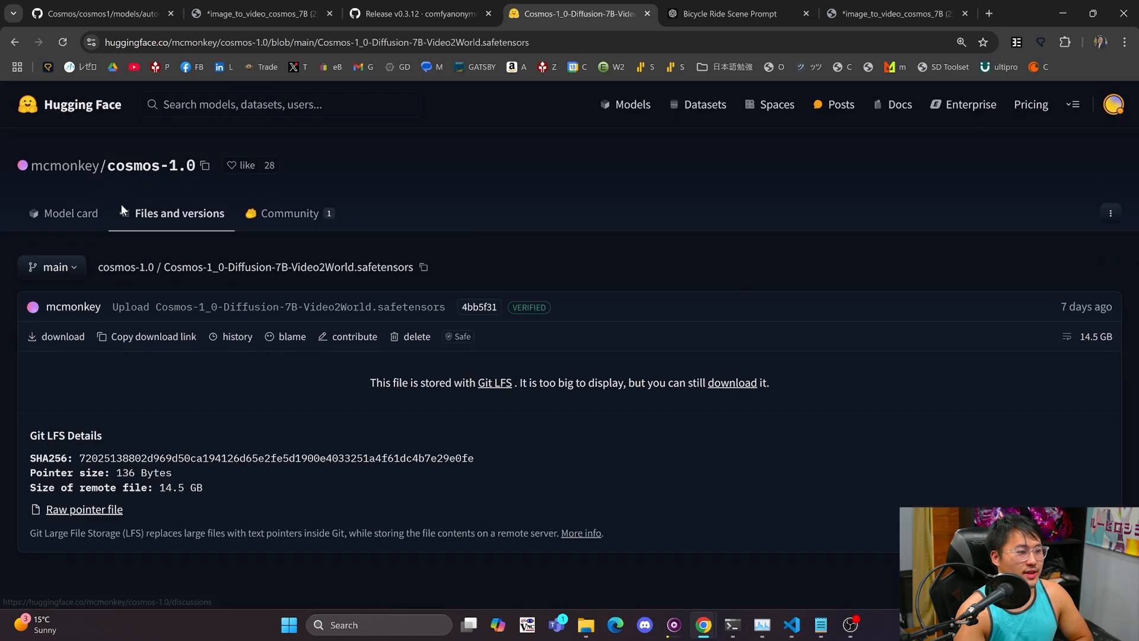
{"action": "left_click", "coordinate": [82, 337]}
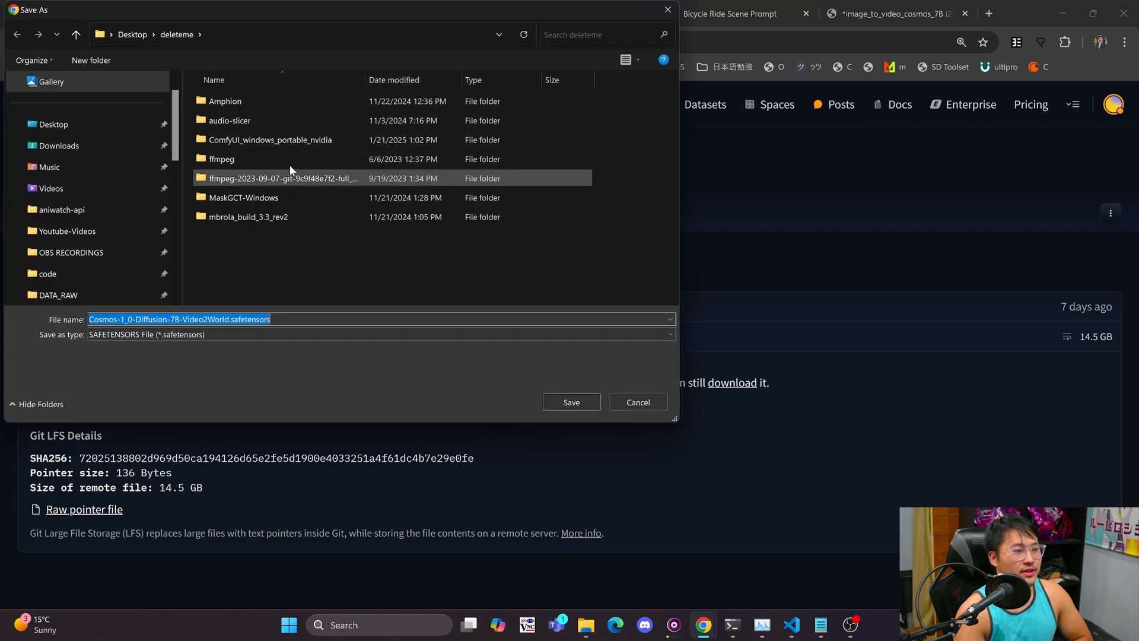
Browse the Video2World model's save location to the portable ComfyUI/models/diffusion_models folder and dismiss the save dialog.
{"action": "double_click", "coordinate": [305, 139]}
{"action": "double_click", "coordinate": [300, 101]}
{"action": "double_click", "coordinate": [300, 101]}
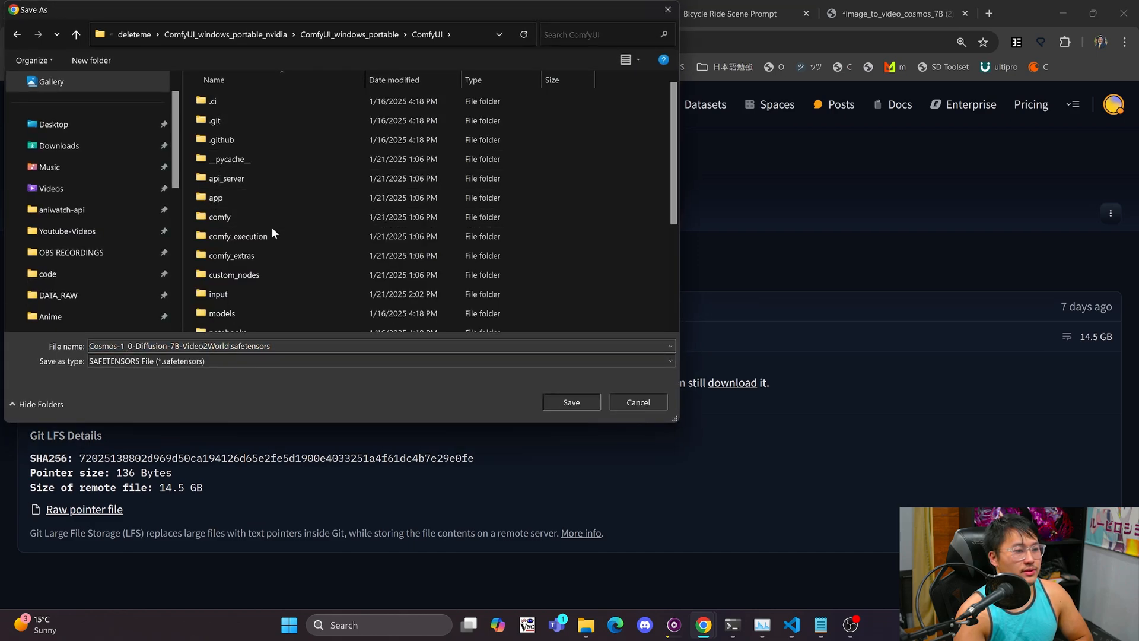
{"action": "double_click", "coordinate": [270, 316]}
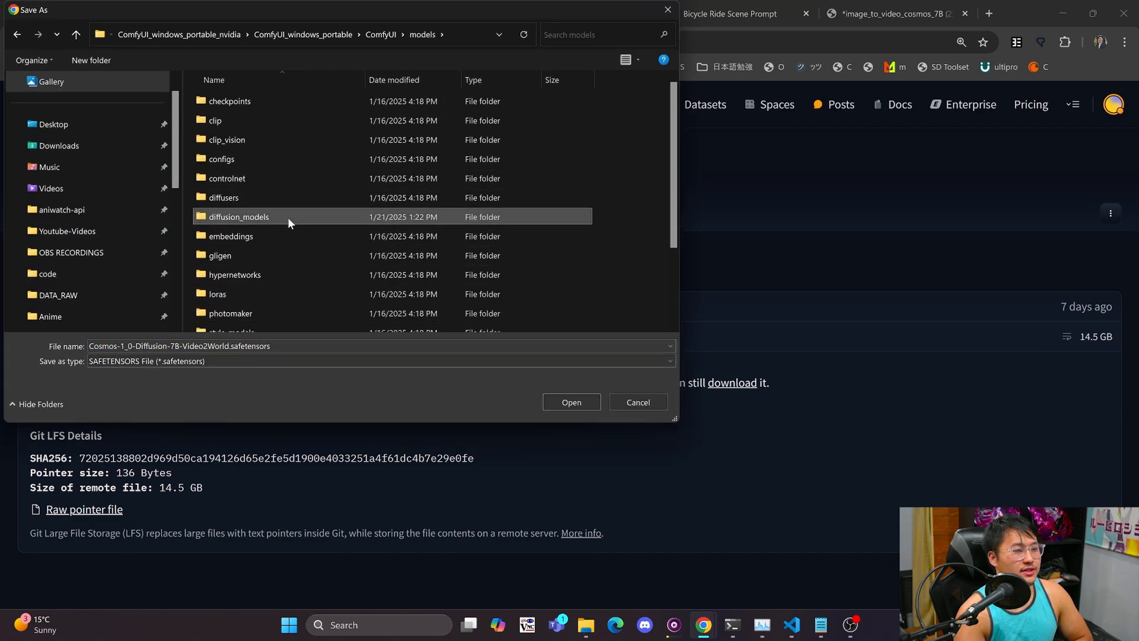
{"action": "double_click", "coordinate": [287, 217]}
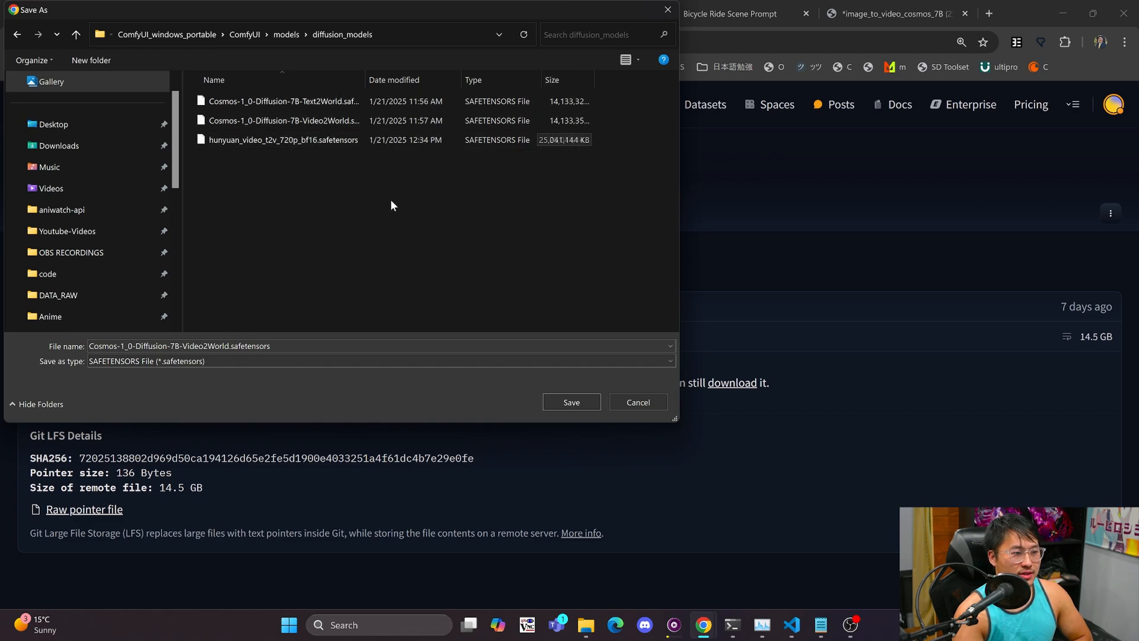
{"action": "left_click", "coordinate": [660, 16]}
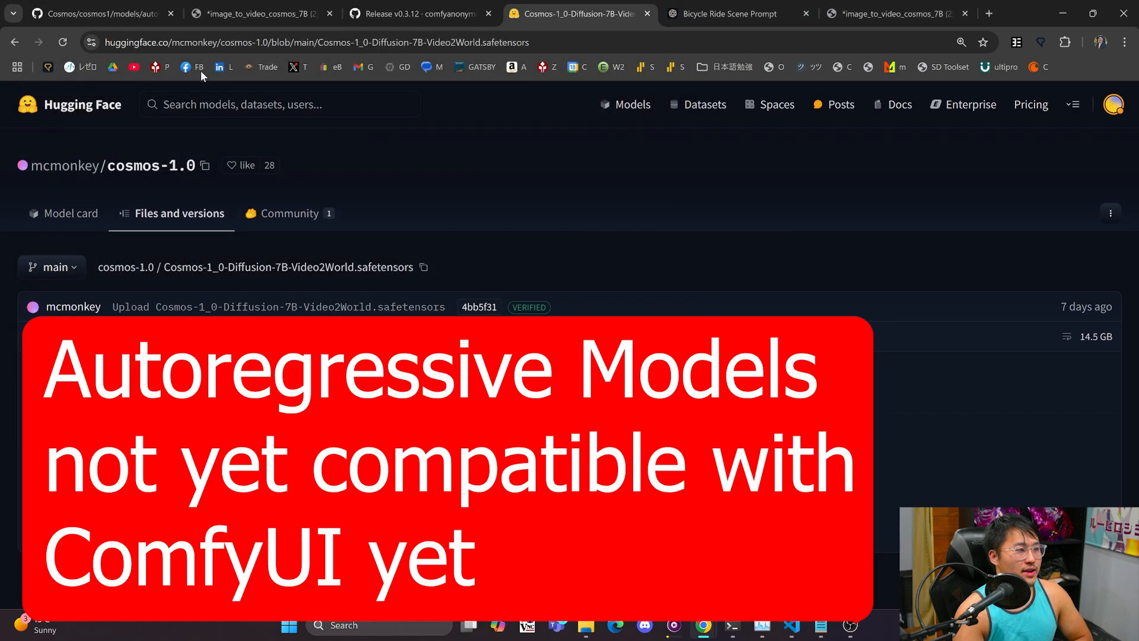
Go back to the Cosmos examples page and review the Video Models section, including the original .pt model links.
{"action": "left_click", "coordinate": [16, 41]}
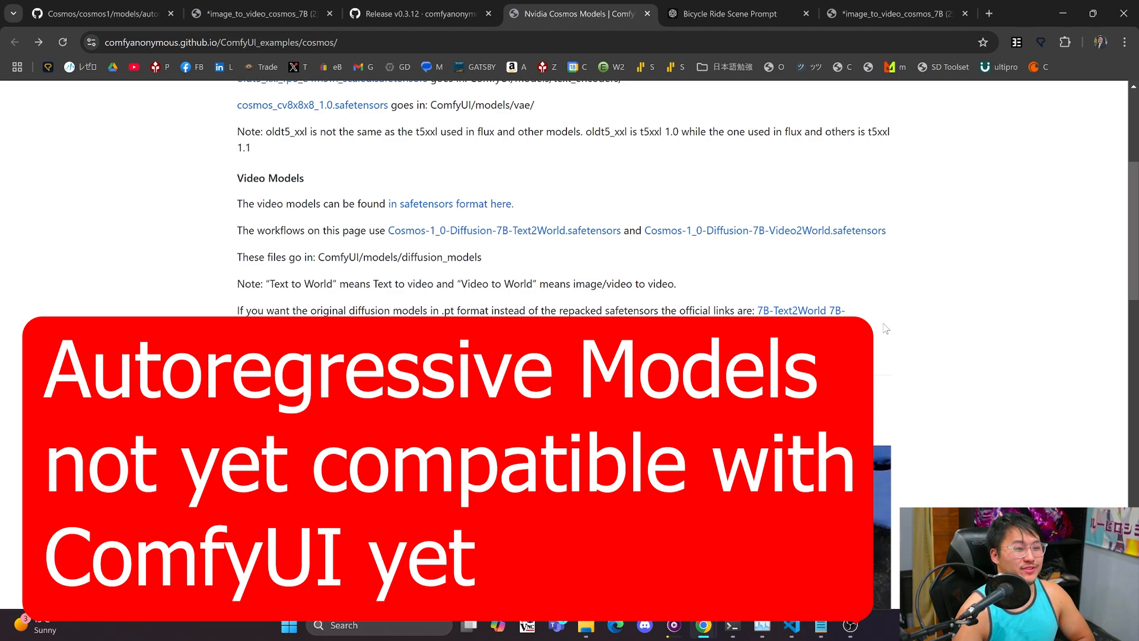
{"action": "scroll", "coordinate": [881, 326], "scroll_direction": "down", "scroll_amount": 1}
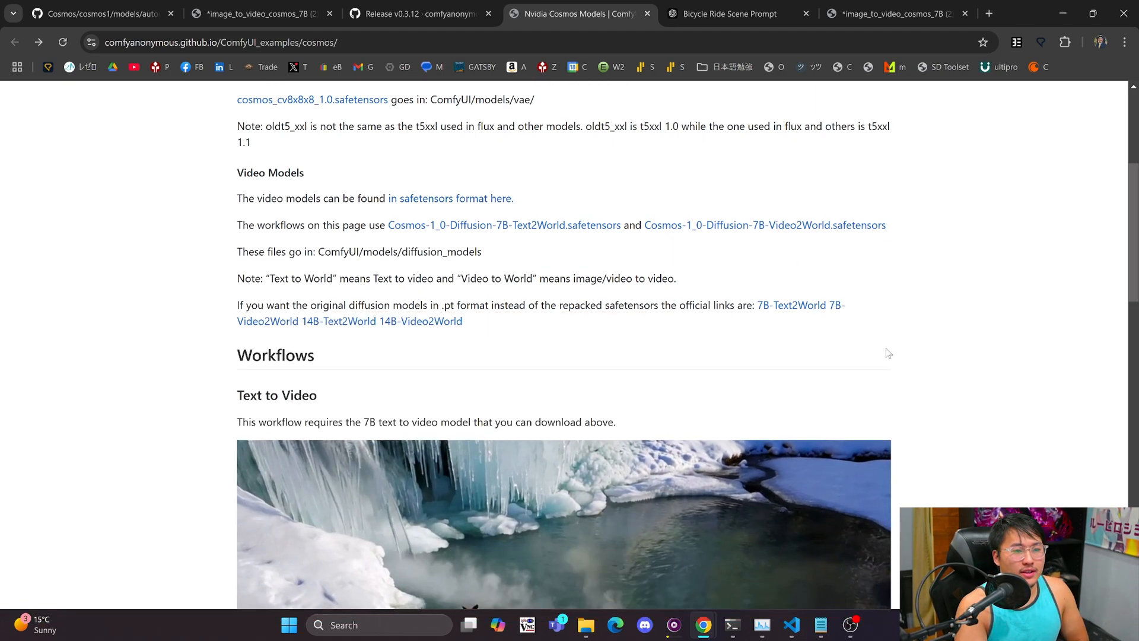
{"action": "scroll", "coordinate": [832, 269], "scroll_direction": "down", "scroll_amount": 1}
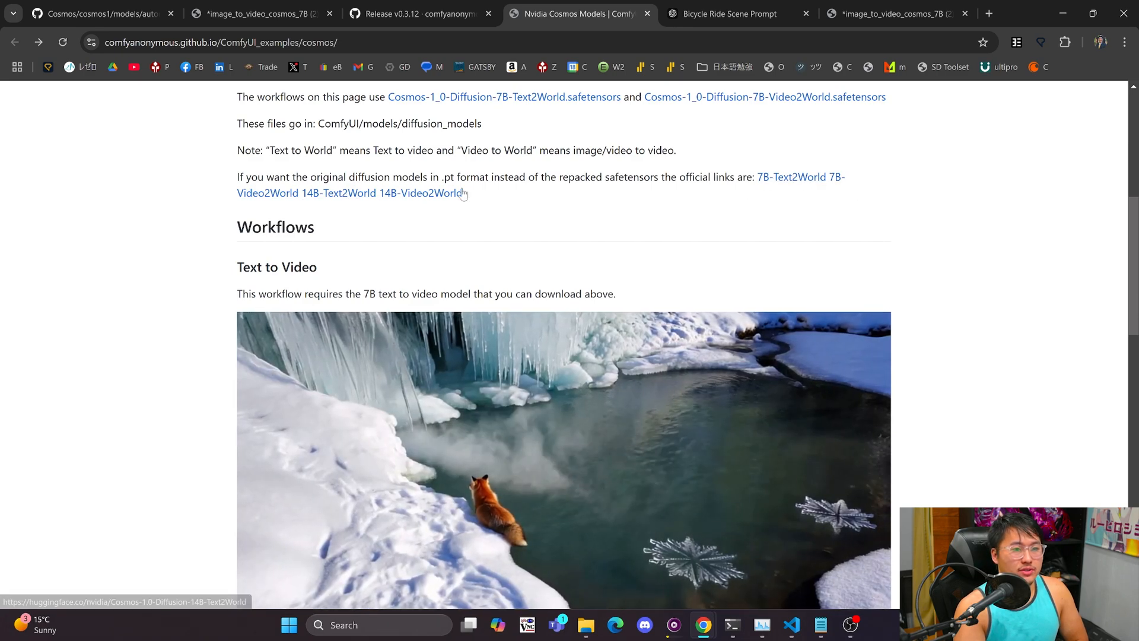
{"action": "scroll", "coordinate": [781, 231], "scroll_direction": "up", "scroll_amount": 1}
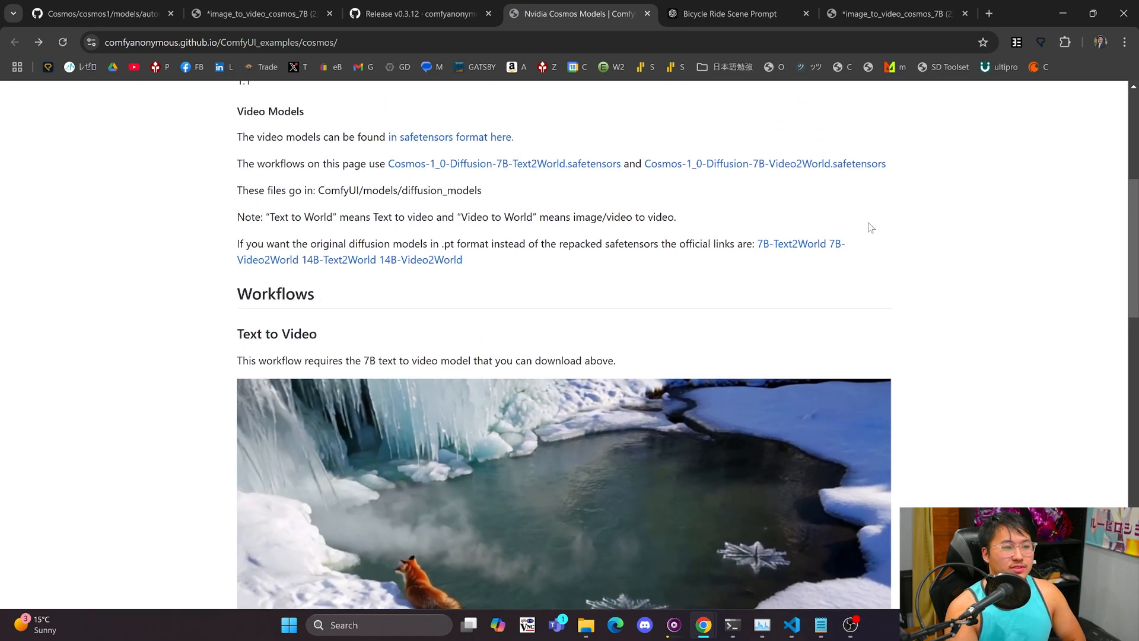
Start saving the Text to Video example image from the Workflows section of the Cosmos examples page.
{"action": "scroll", "coordinate": [944, 207], "scroll_direction": "down", "scroll_amount": 5}
{"action": "scroll", "coordinate": [926, 202], "scroll_direction": "up", "scroll_amount": 1}
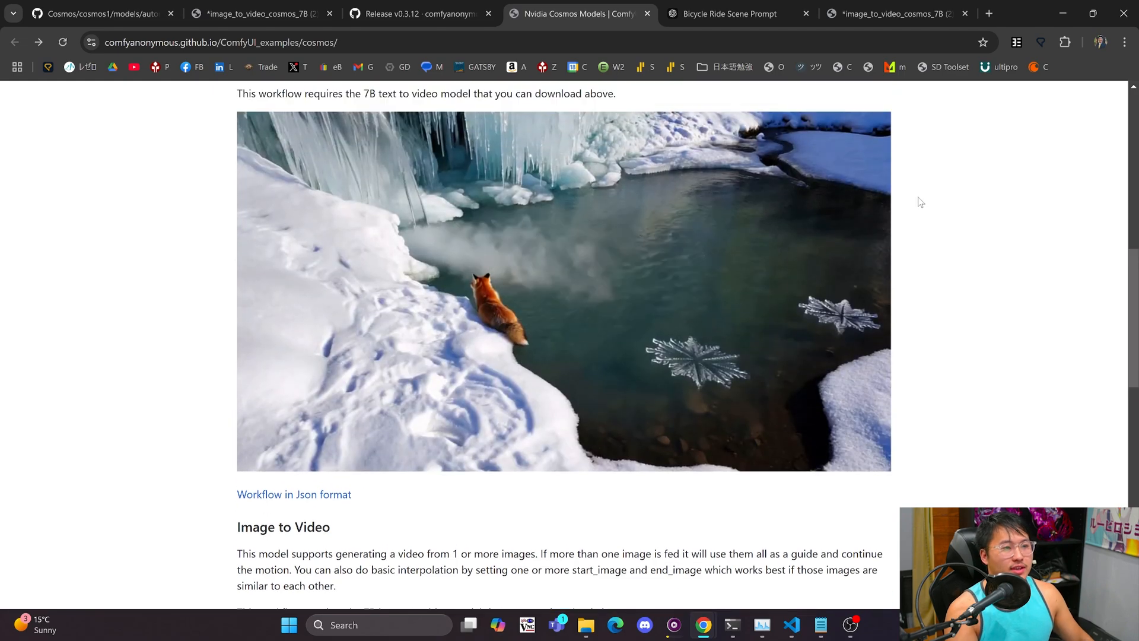
{"action": "scroll", "coordinate": [922, 213], "scroll_direction": "down", "scroll_amount": 2}
{"action": "scroll", "coordinate": [712, 213], "scroll_direction": "up", "scroll_amount": 3}
{"action": "scroll", "coordinate": [280, 224], "scroll_direction": "down", "scroll_amount": 1}
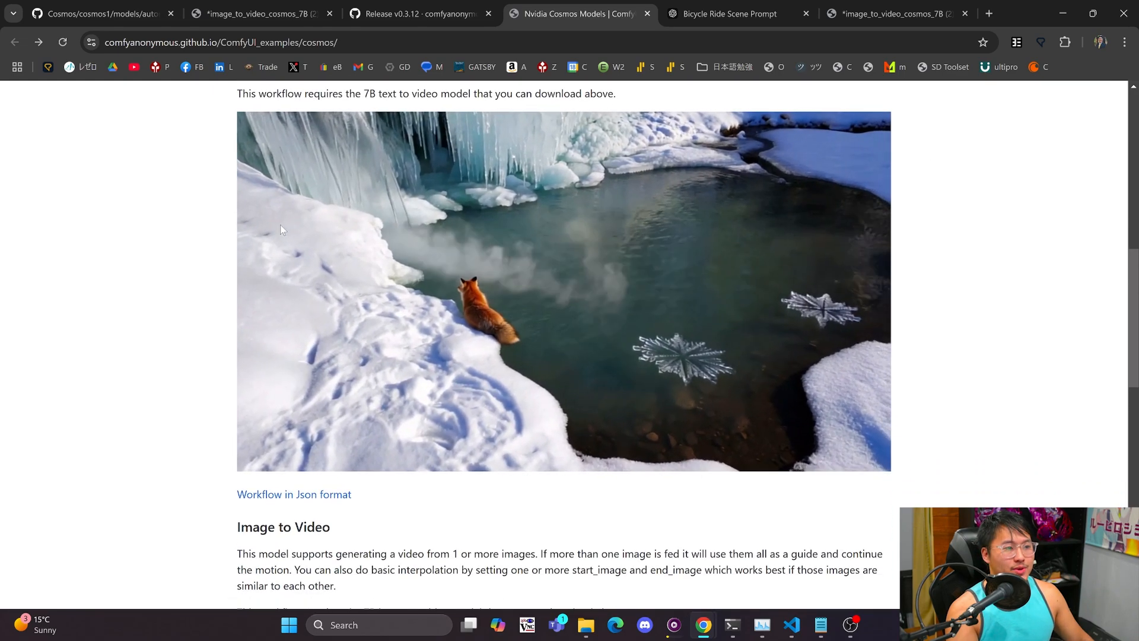
{"action": "scroll", "coordinate": [256, 225], "scroll_direction": "up", "scroll_amount": 1}
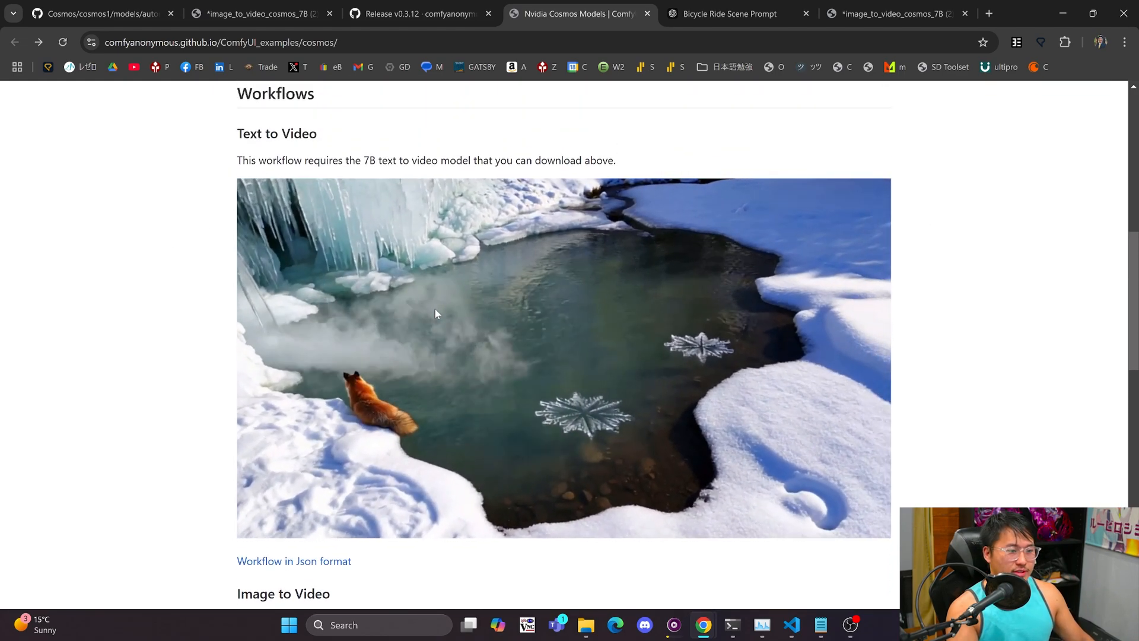
{"action": "right_click", "coordinate": [452, 310]}
{"action": "left_click", "coordinate": [518, 349]}
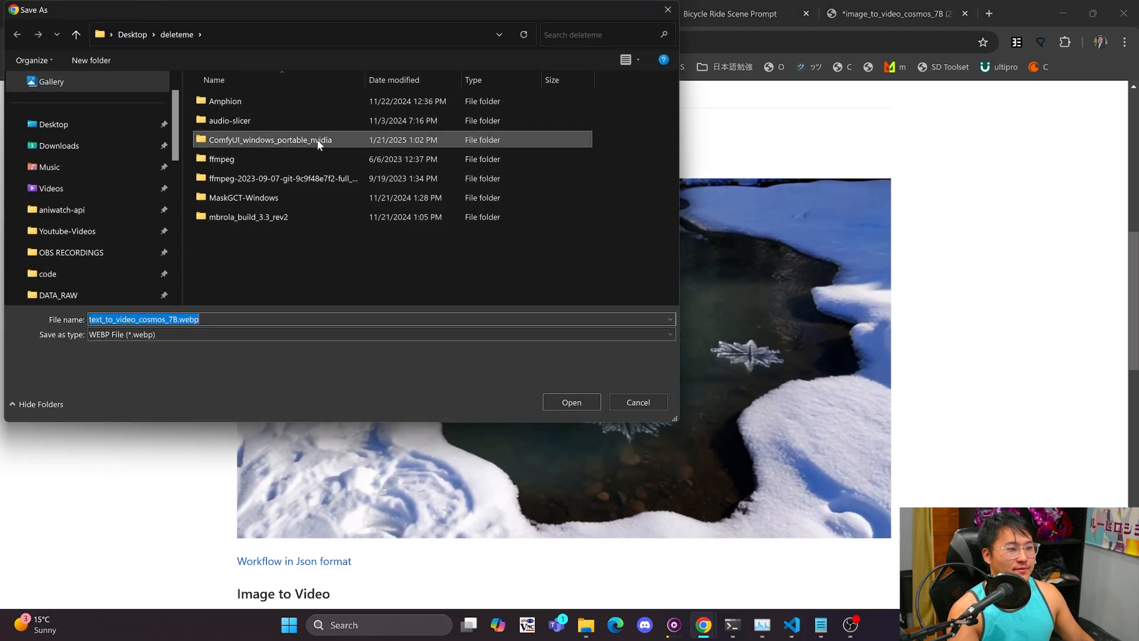
Browse the save location for text_to_video_cosmos_7B.webp to the ComfyUI_windows_portable folder inside ComfyUI_windows_portable_nvidia.
{"action": "double_click", "coordinate": [316, 139]}
{"action": "double_click", "coordinate": [293, 101]}
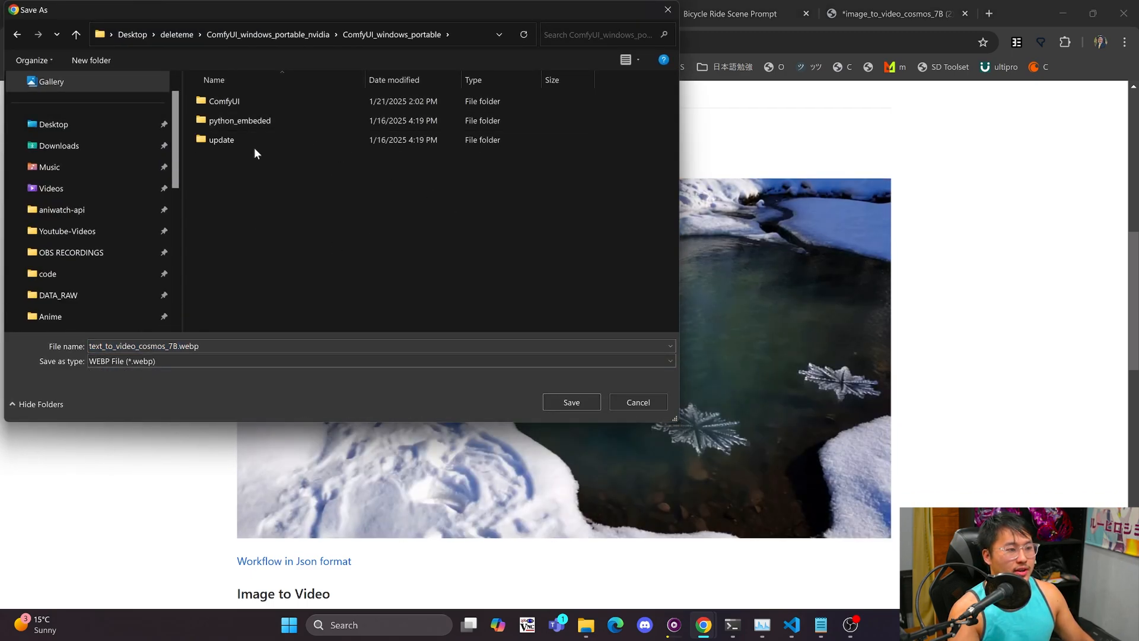
{"action": "double_click", "coordinate": [275, 98]}
{"action": "scroll", "coordinate": [436, 255], "scroll_direction": "down", "scroll_amount": 3}
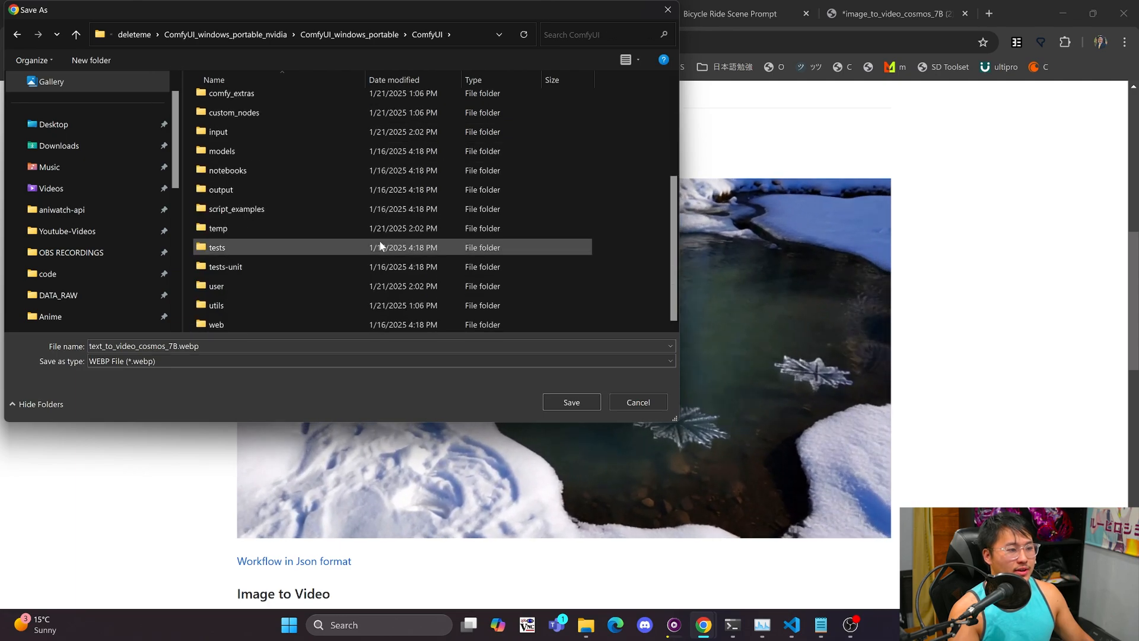
{"action": "scroll", "coordinate": [375, 242], "scroll_direction": "up", "scroll_amount": 1}
{"action": "scroll", "coordinate": [375, 242], "scroll_direction": "down", "scroll_amount": 1}
{"action": "left_click", "coordinate": [335, 34]}
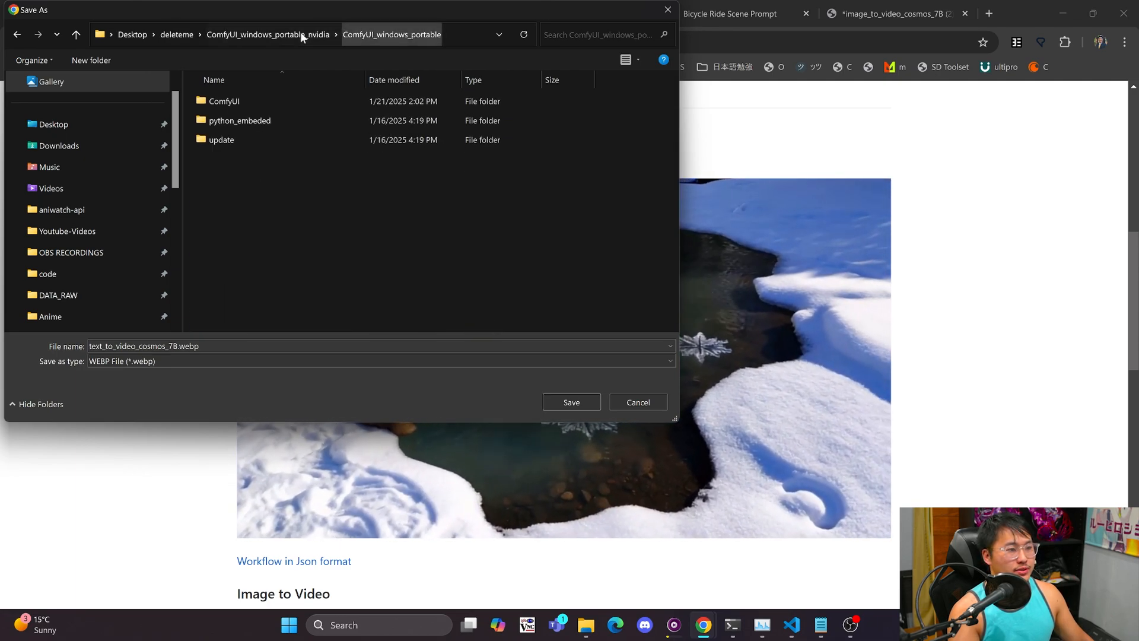
Create a folder named workflows in ComfyUI_windows_portable and save text_to_video_cosmos_7B.webp inside it.
{"action": "right_click", "coordinate": [240, 182]}
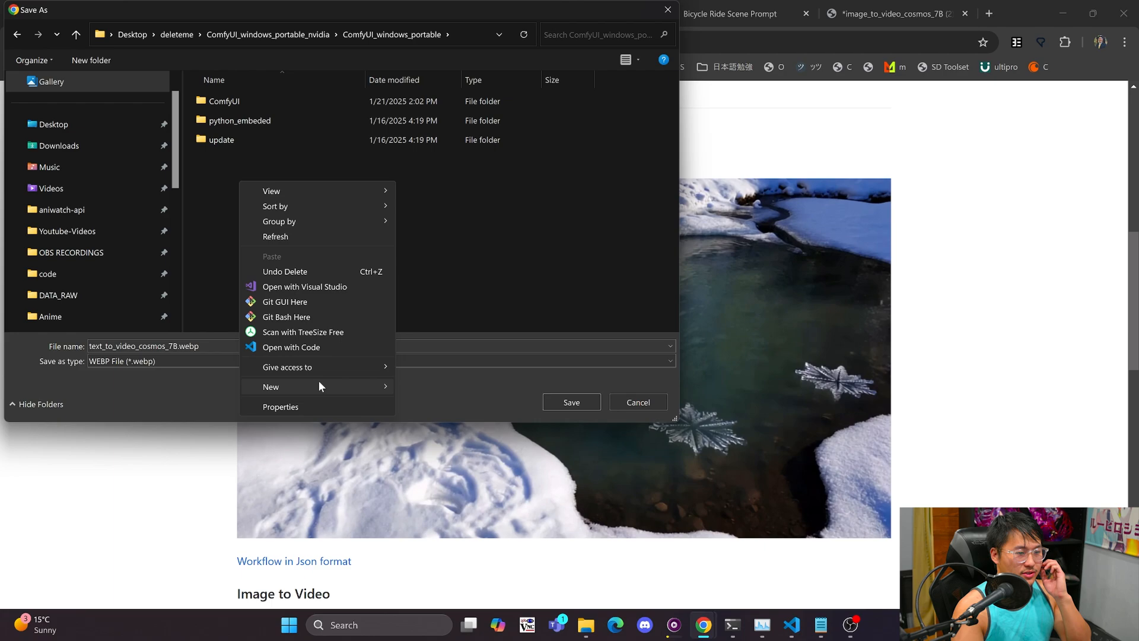
{"action": "mouse_move", "coordinate": [320, 386]}
{"action": "left_click", "coordinate": [436, 385]}
{"action": "type", "text": "w"}
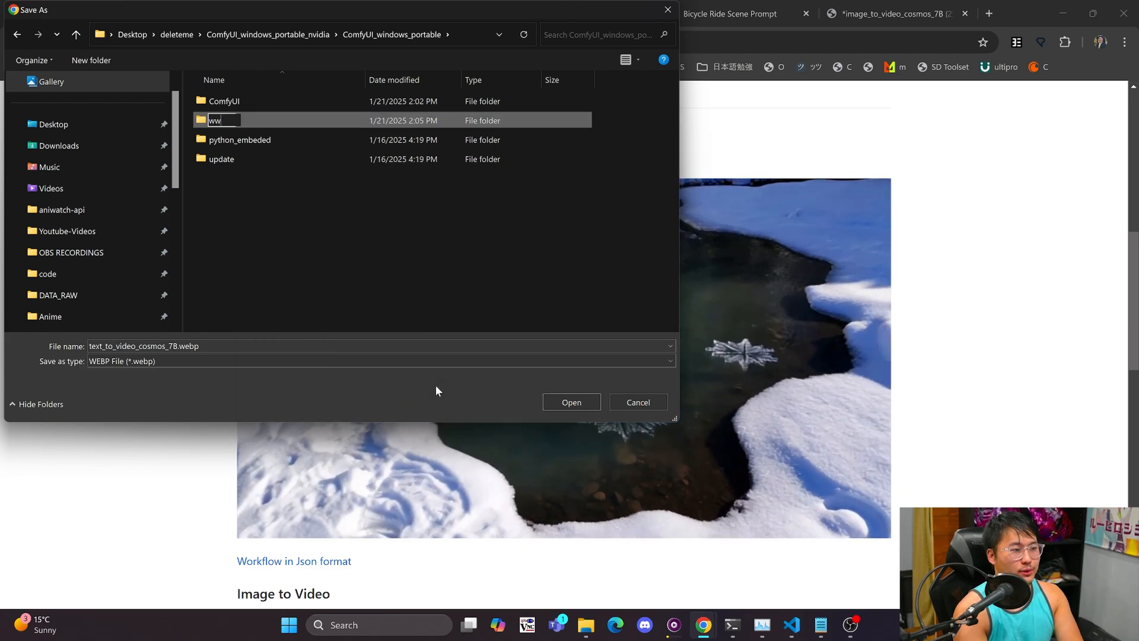
{"action": "type", "text": "w"}
{"action": "key", "text": "BackSpace"}
{"action": "type", "text": "orkflow"}
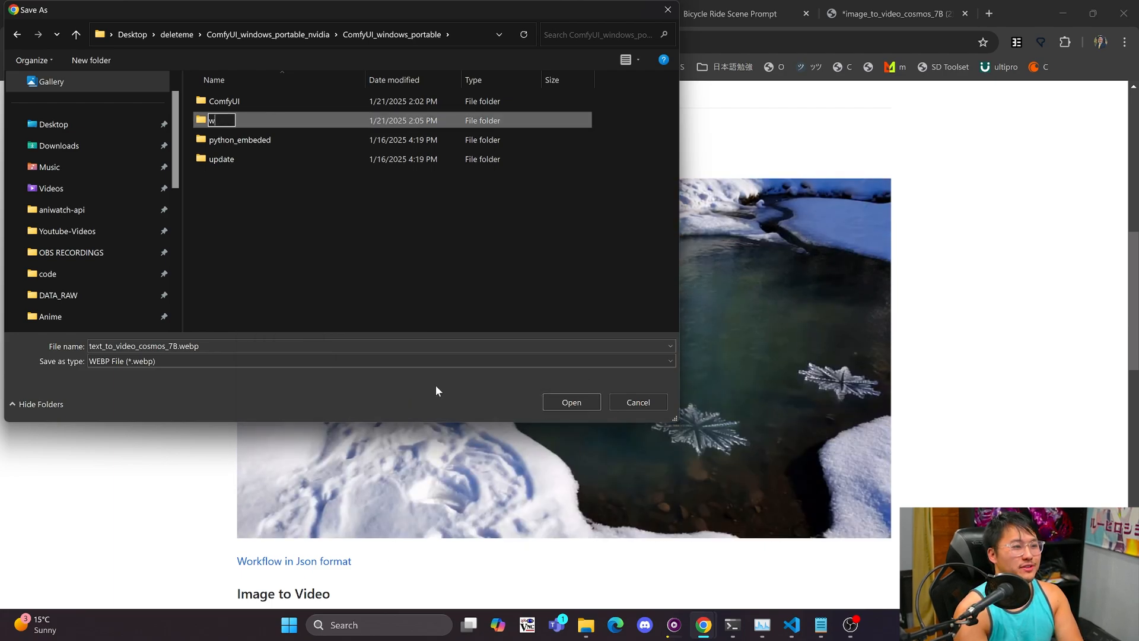
{"action": "type", "text": "s"}
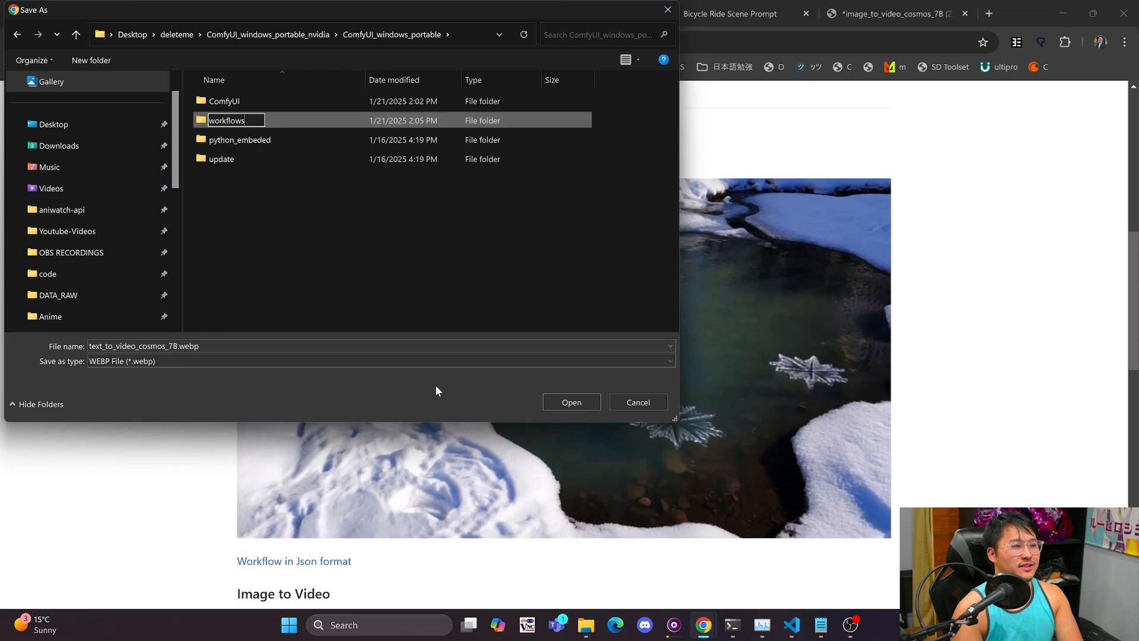
{"action": "key", "text": "Return"}
{"action": "key", "text": "Return"}
{"action": "left_click", "coordinate": [575, 402]}
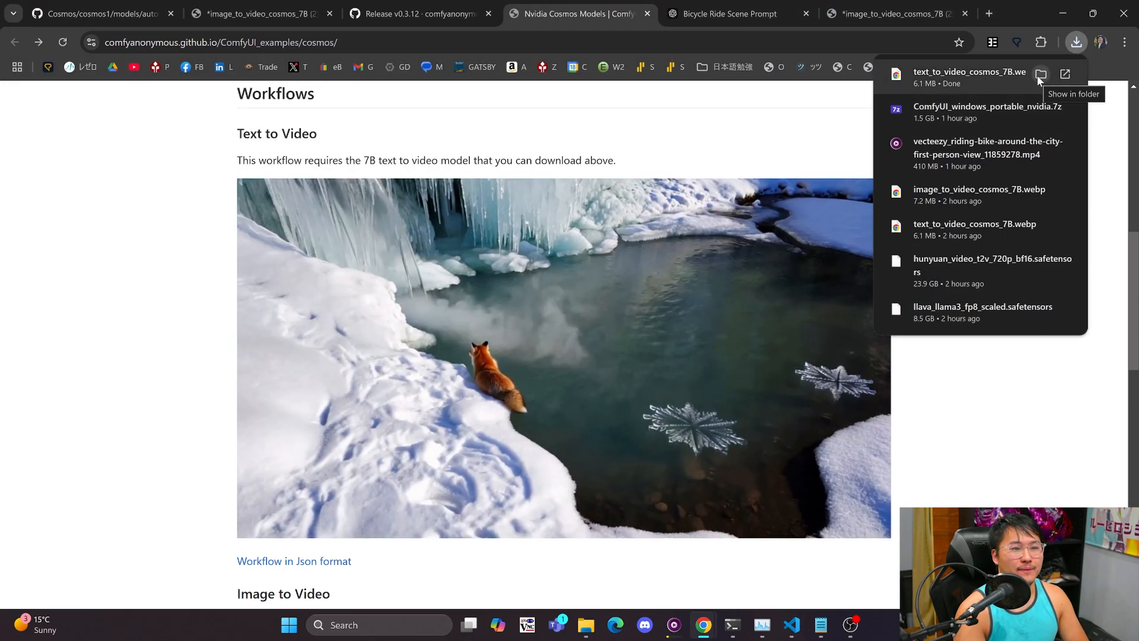
Save the Image to Video example image as image_to_video_cosmos_7B.webp in the workflows folder.
{"action": "scroll", "coordinate": [401, 264], "scroll_direction": "down", "scroll_amount": 10}
{"action": "scroll", "coordinate": [401, 264], "scroll_direction": "up", "scroll_amount": 5}
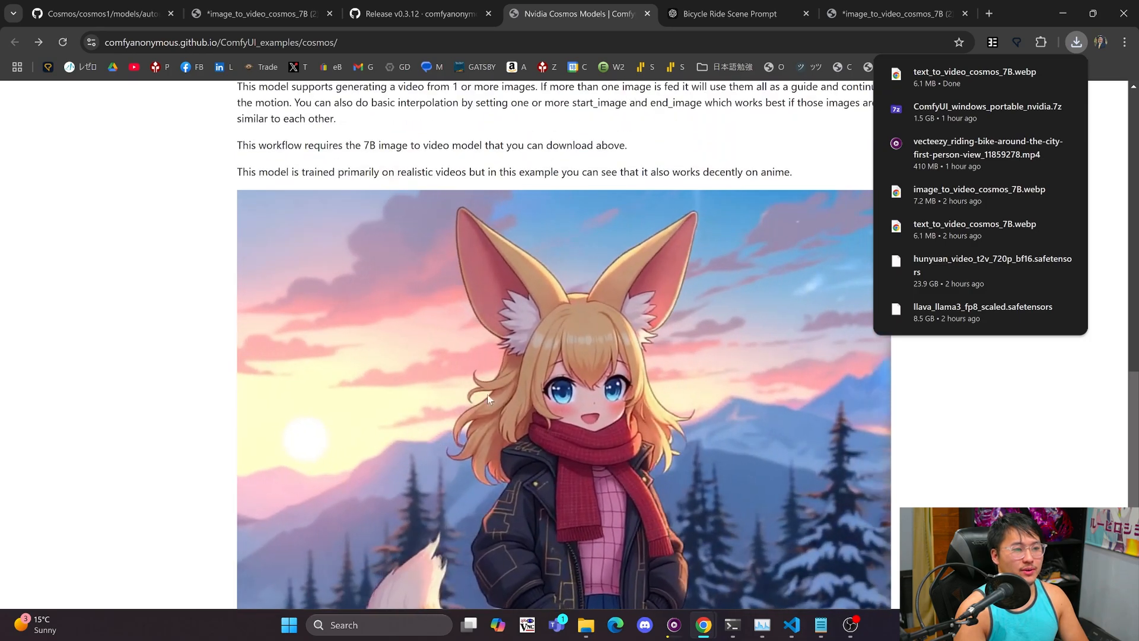
{"action": "left_click", "coordinate": [519, 279]}
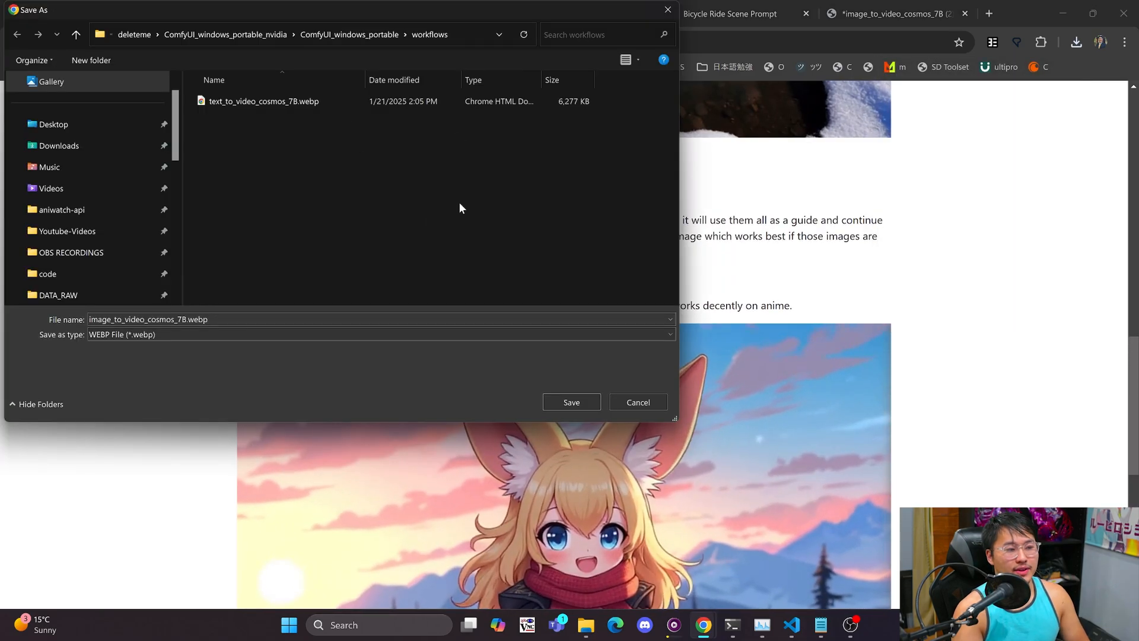
{"action": "left_click", "coordinate": [571, 403]}
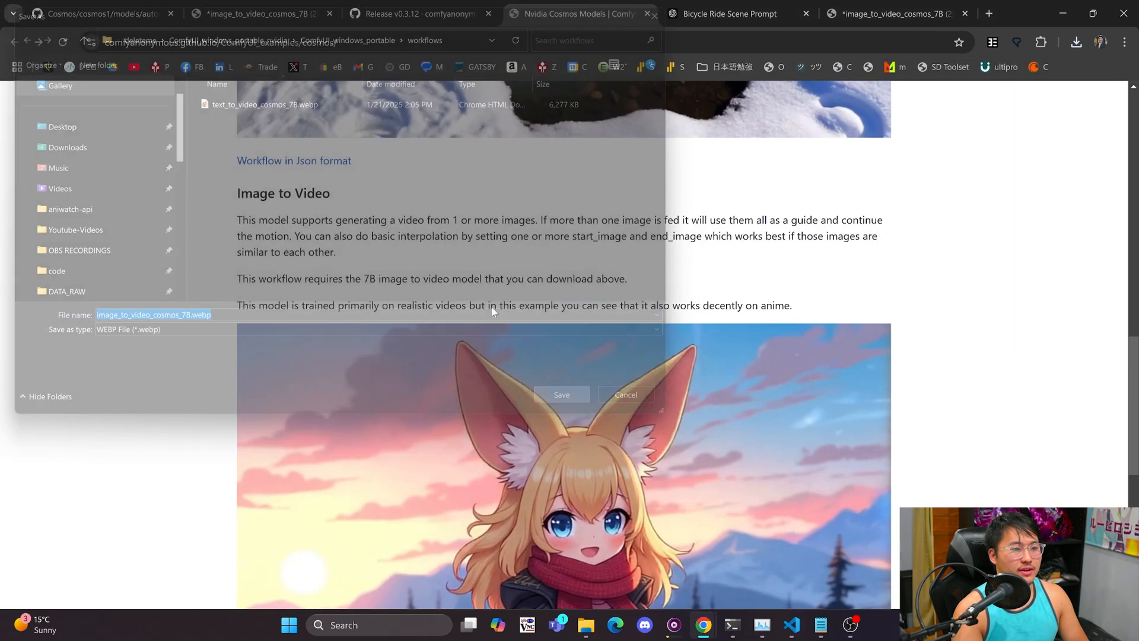
Review both workflow examples on the page and read the description of the Image to Video model.
{"action": "scroll", "coordinate": [940, 274], "scroll_direction": "up", "scroll_amount": 5}
{"action": "scroll", "coordinate": [943, 268], "scroll_direction": "up", "scroll_amount": 3}
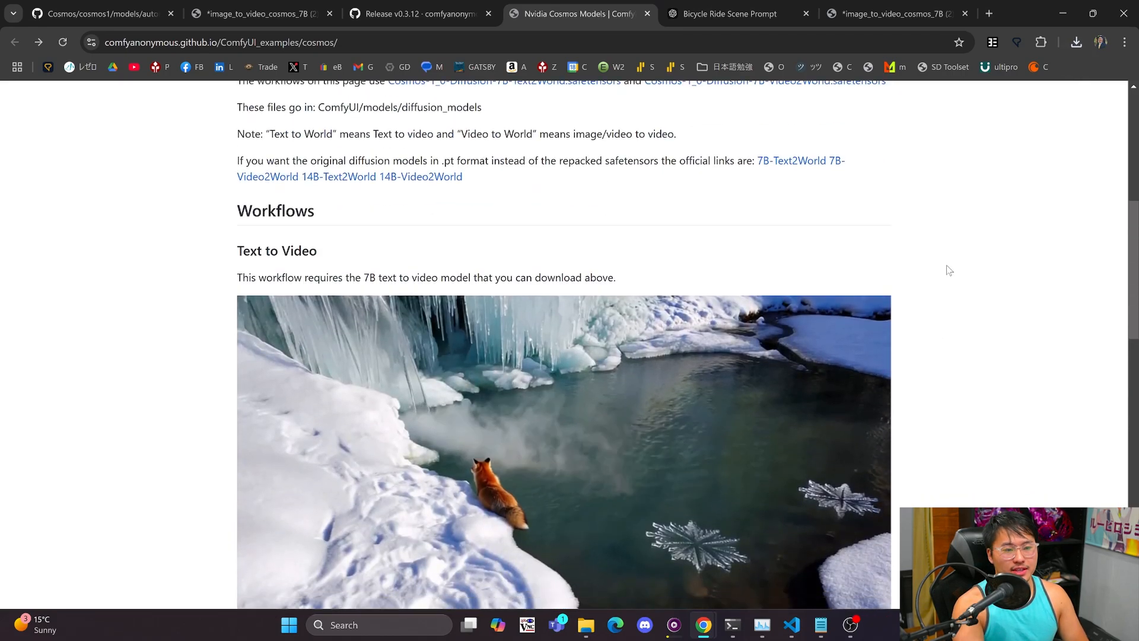
{"action": "scroll", "coordinate": [946, 269], "scroll_direction": "down", "scroll_amount": 12}
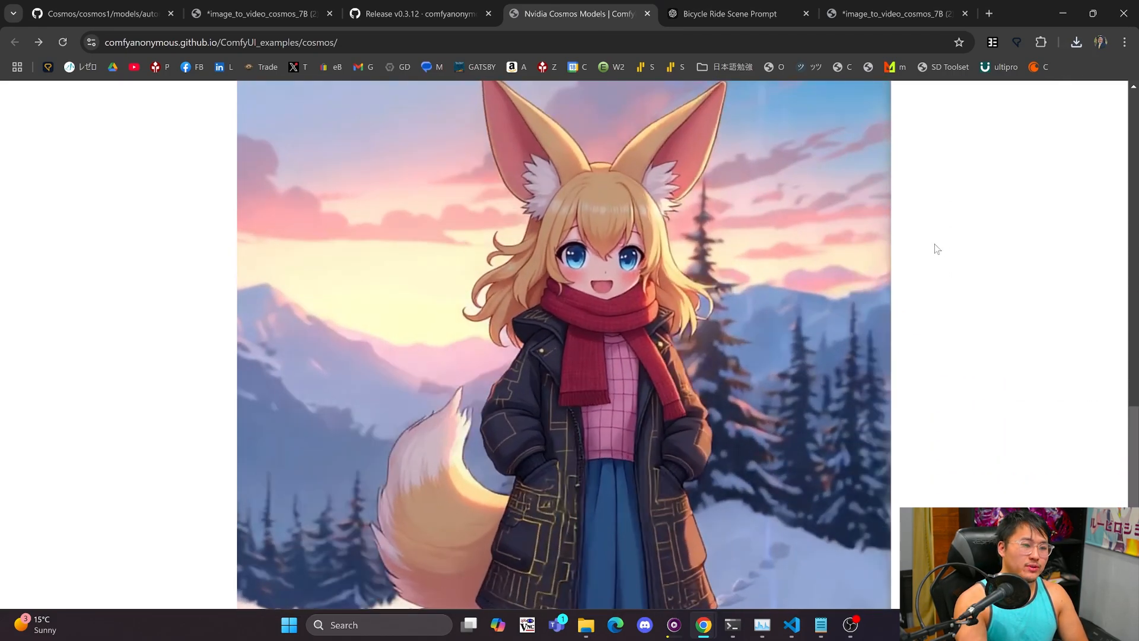
{"action": "scroll", "coordinate": [940, 237], "scroll_direction": "up", "scroll_amount": 5}
{"action": "scroll", "coordinate": [700, 426], "scroll_direction": "up", "scroll_amount": 1}
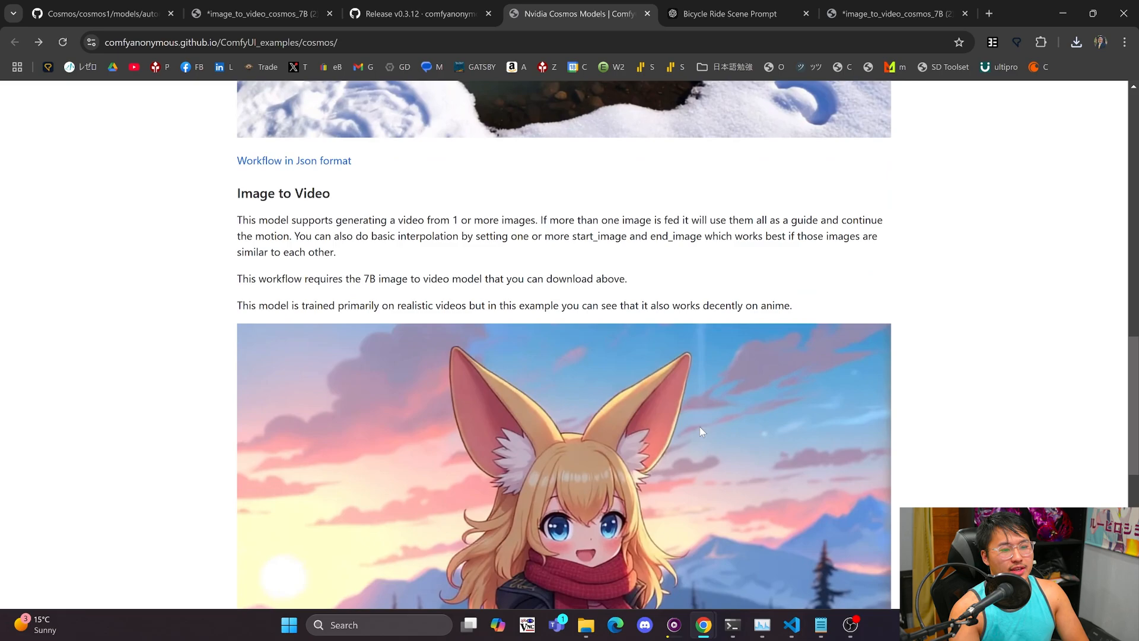
{"action": "scroll", "coordinate": [702, 415], "scroll_direction": "down", "scroll_amount": 3}
{"action": "scroll", "coordinate": [630, 375], "scroll_direction": "down", "scroll_amount": 3}
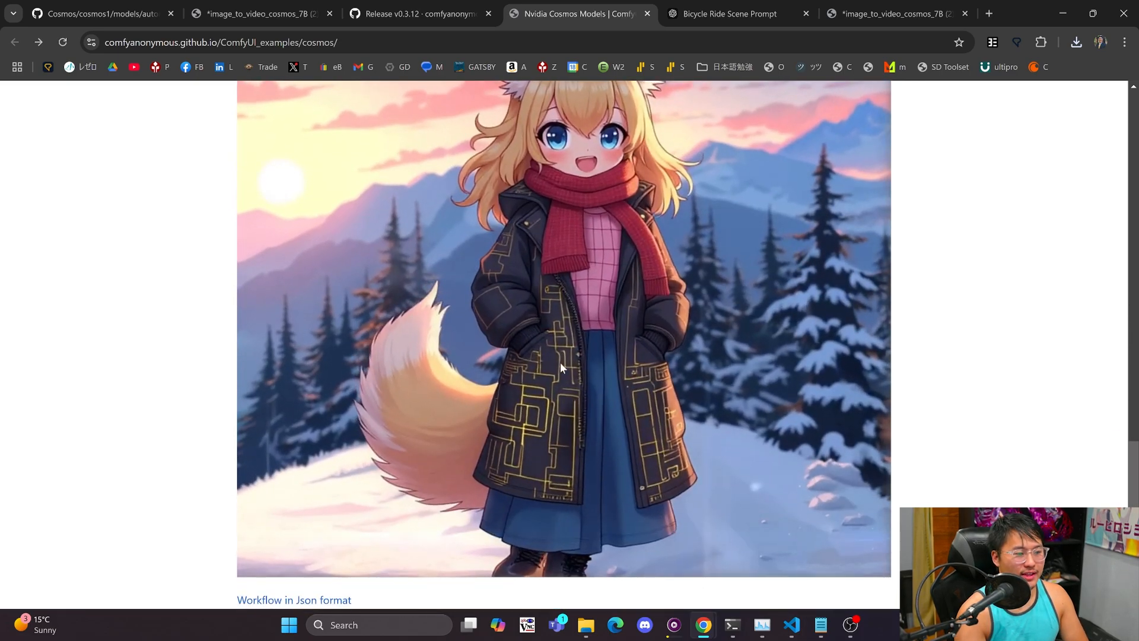
{"action": "scroll", "coordinate": [609, 352], "scroll_direction": "up", "scroll_amount": 8}
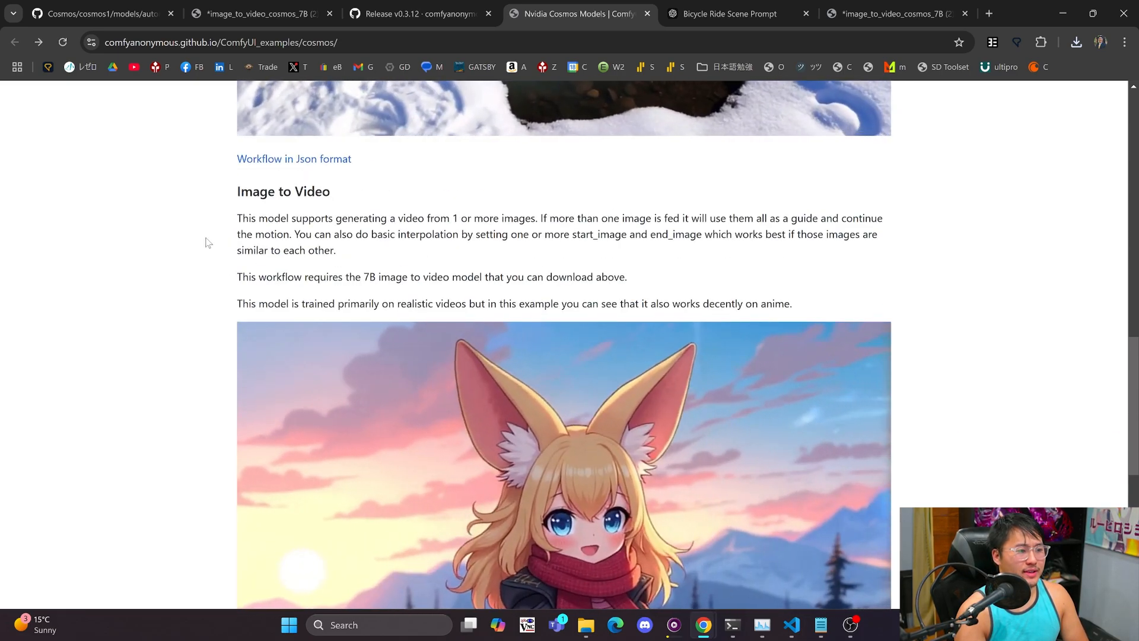
{"action": "left_click_drag", "start_coordinate": [225, 214], "coordinate": [857, 305]}
{"action": "left_click", "coordinate": [867, 304]}
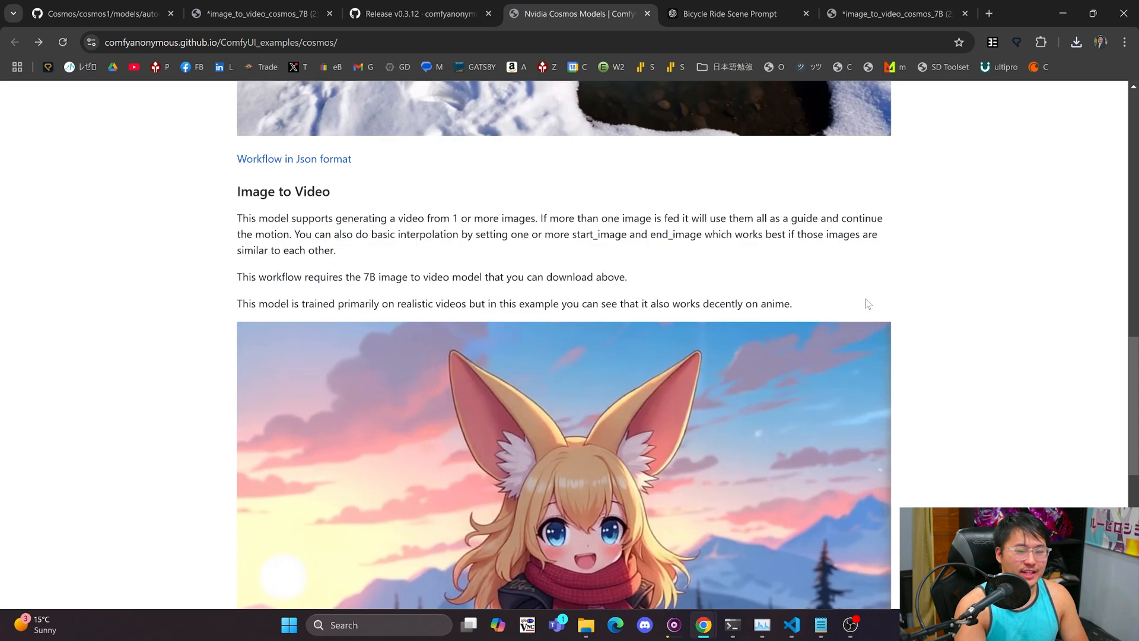
Look over the Text to Video and Image to Video examples again and return to the start of the page.
{"action": "scroll", "coordinate": [877, 301], "scroll_direction": "up", "scroll_amount": 1}
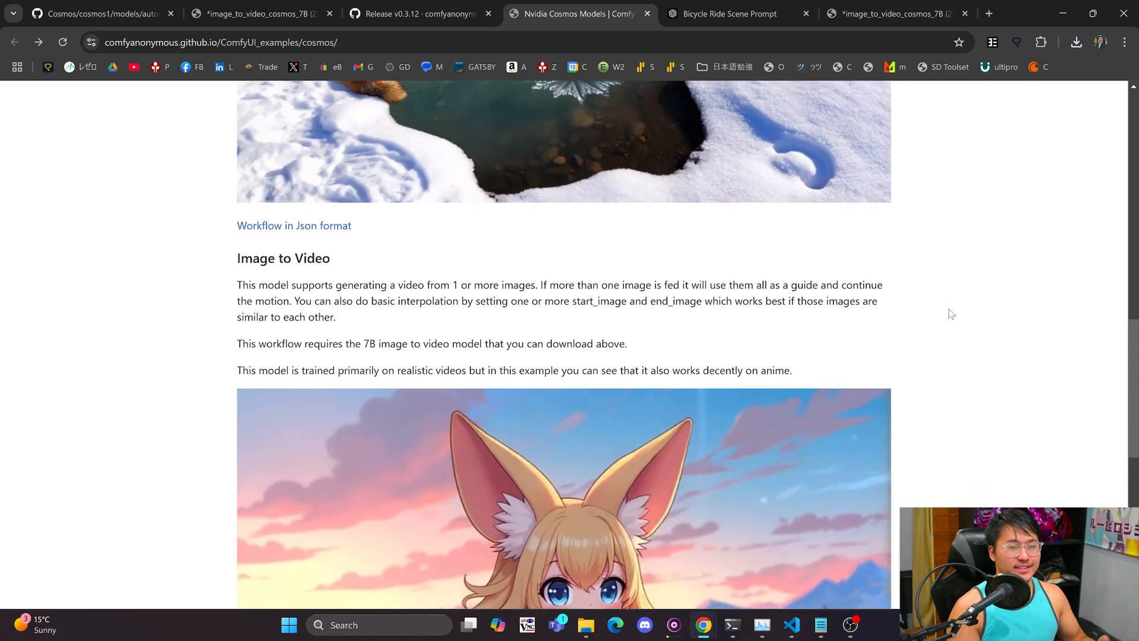
{"action": "scroll", "coordinate": [946, 317], "scroll_direction": "up", "scroll_amount": 2}
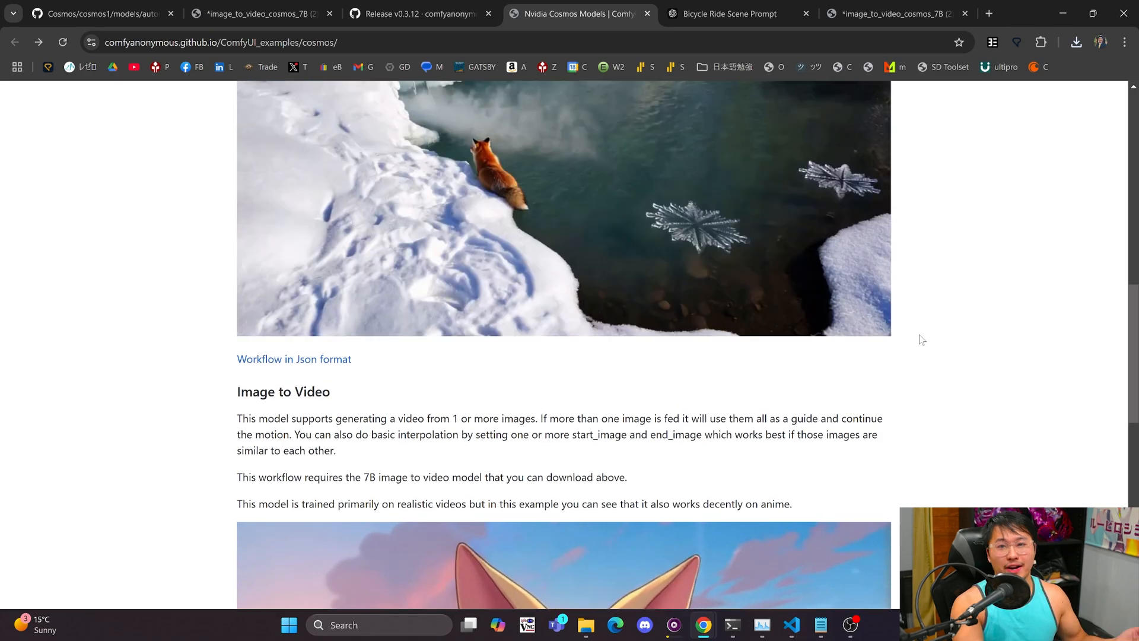
{"action": "scroll", "coordinate": [940, 354], "scroll_direction": "up", "scroll_amount": 2}
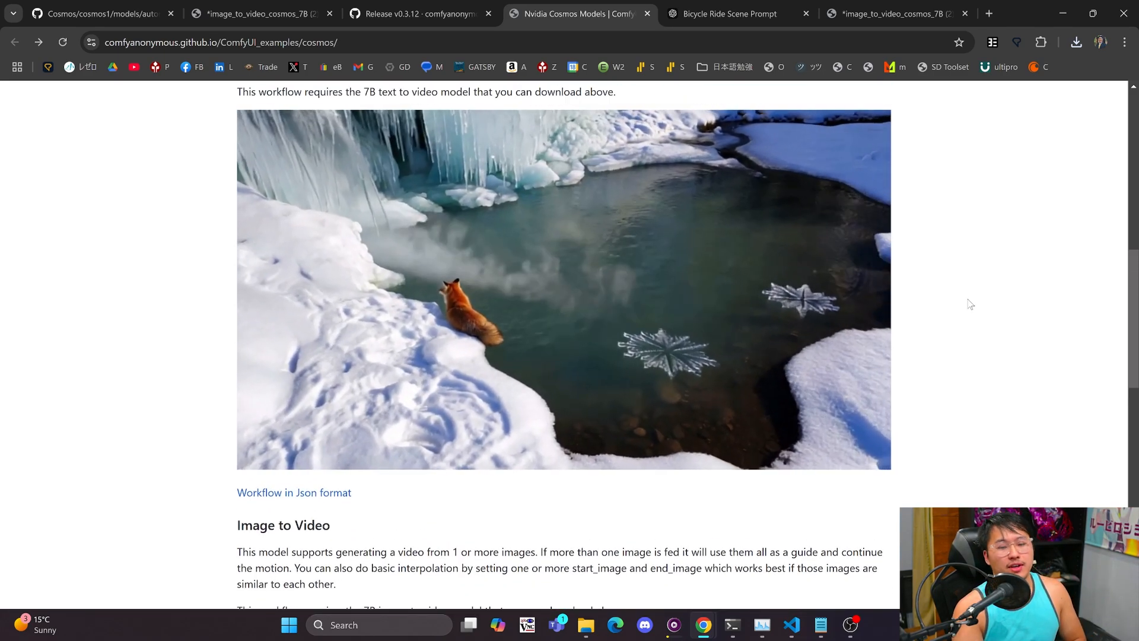
{"action": "scroll", "coordinate": [964, 320], "scroll_direction": "down", "scroll_amount": 4}
{"action": "scroll", "coordinate": [955, 340], "scroll_direction": "down", "scroll_amount": 8}
{"action": "scroll", "coordinate": [956, 343], "scroll_direction": "up", "scroll_amount": 6}
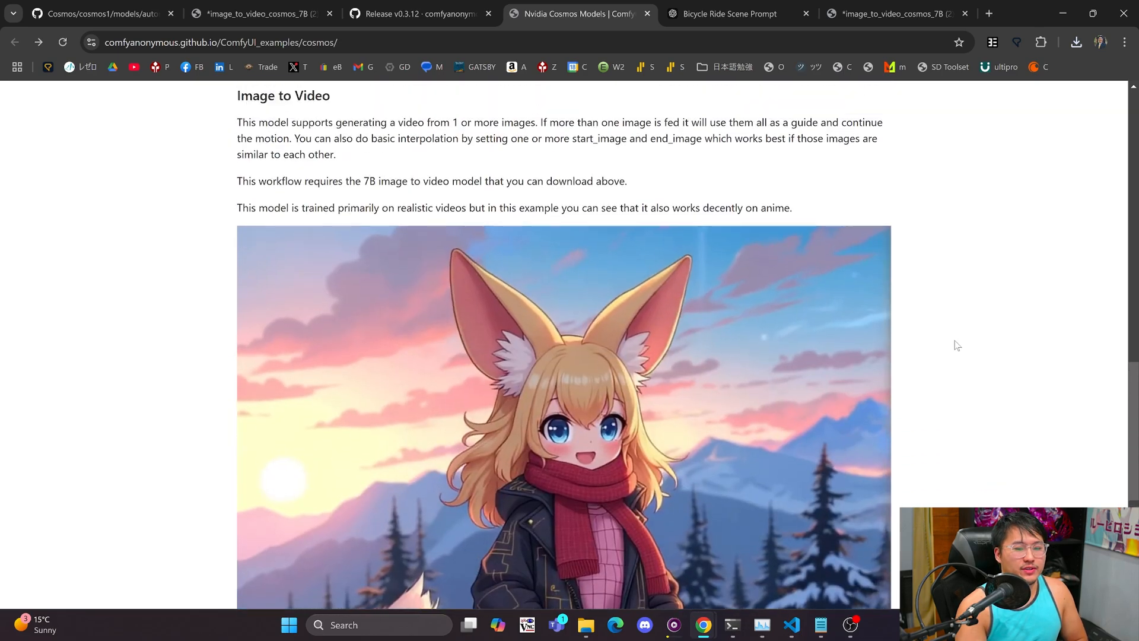
{"action": "scroll", "coordinate": [956, 343], "scroll_direction": "up", "scroll_amount": 15}
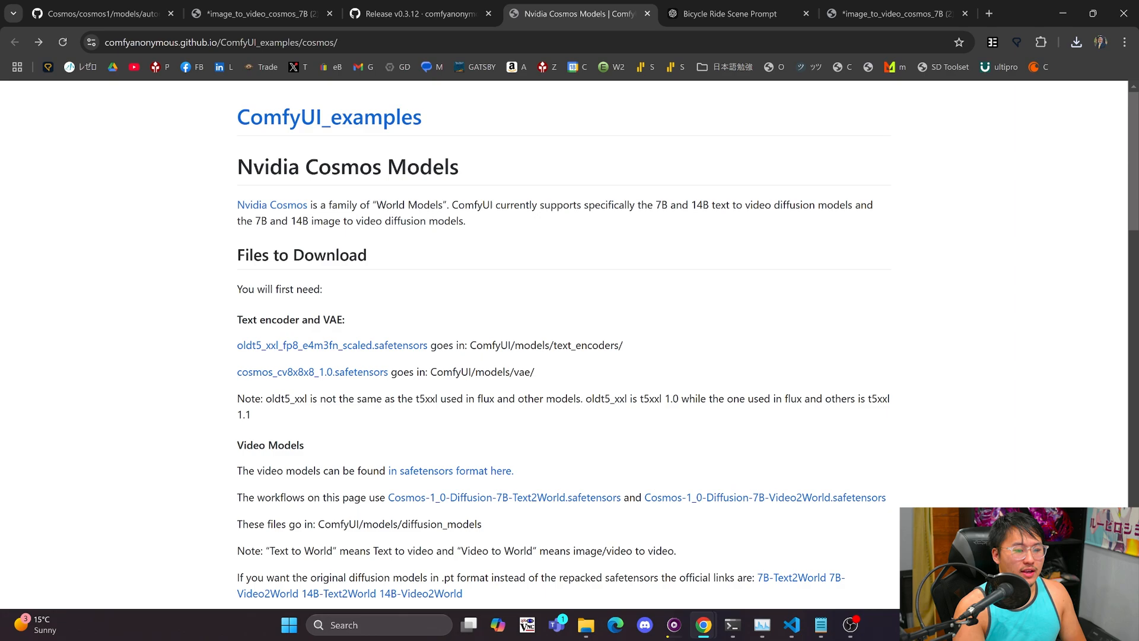
Bring up the console window of the running ComfyUI server and close it.
{"action": "mouse_move", "coordinate": [732, 624]}
{"action": "left_click", "coordinate": [803, 545]}
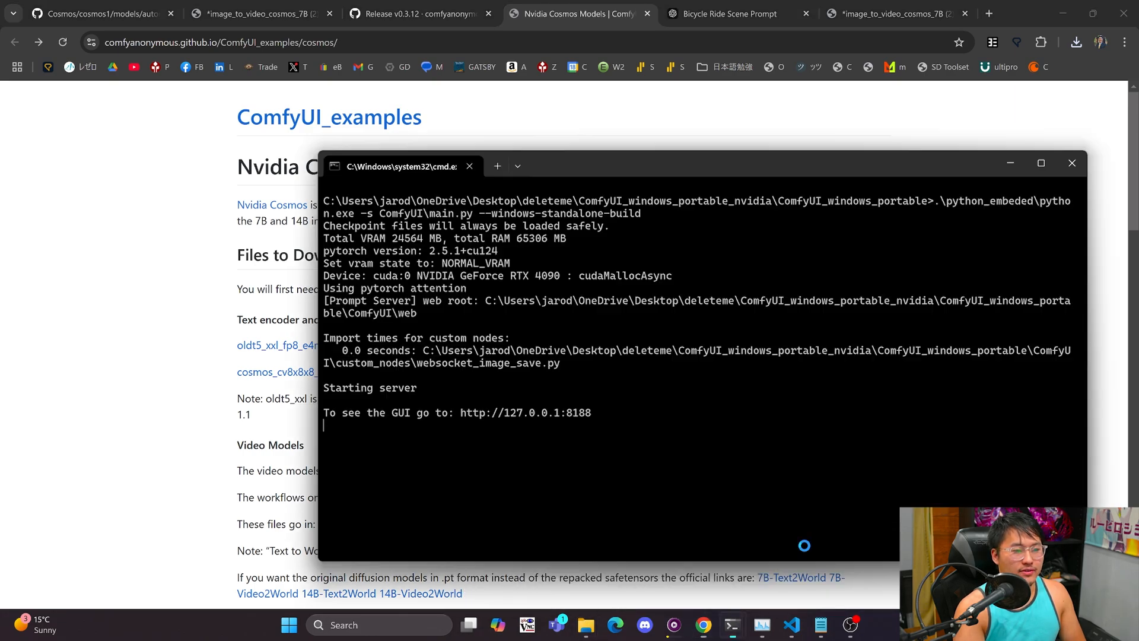
{"action": "left_click_drag", "start_coordinate": [684, 448], "coordinate": [699, 300]}
{"action": "left_click", "coordinate": [699, 325]}
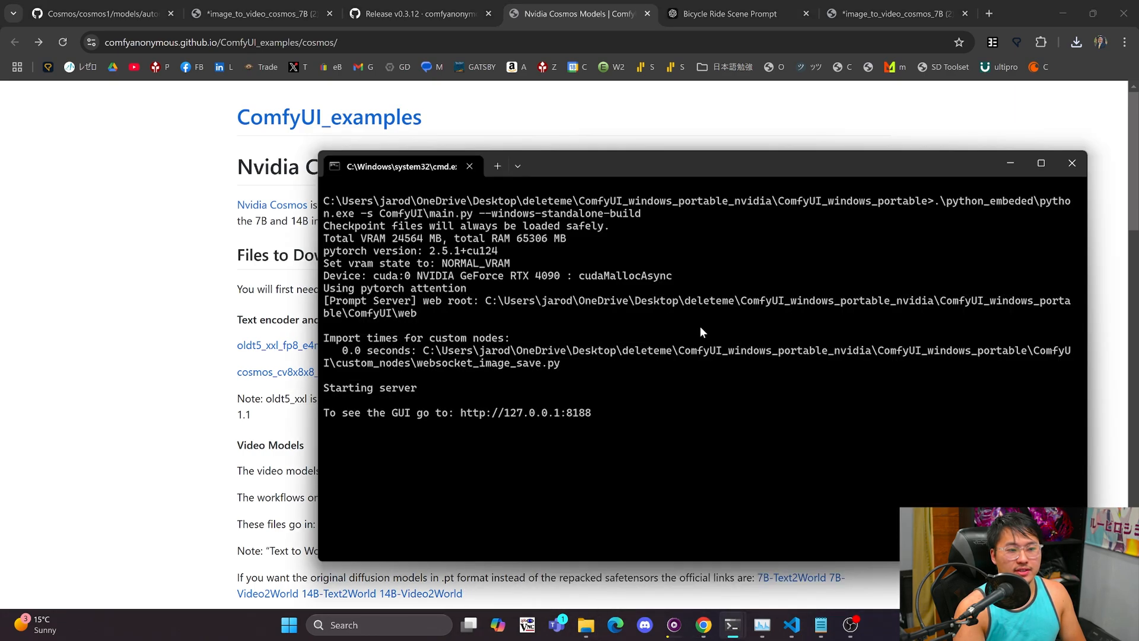
{"action": "left_click", "coordinate": [1071, 164]}
Relaunch ComfyUI with run_nvidia_gpu.bat from the portable folder and close the restored image_to_video_cosmos_7B workflow.
{"action": "mouse_move", "coordinate": [585, 625]}
{"action": "left_click", "coordinate": [656, 568]}
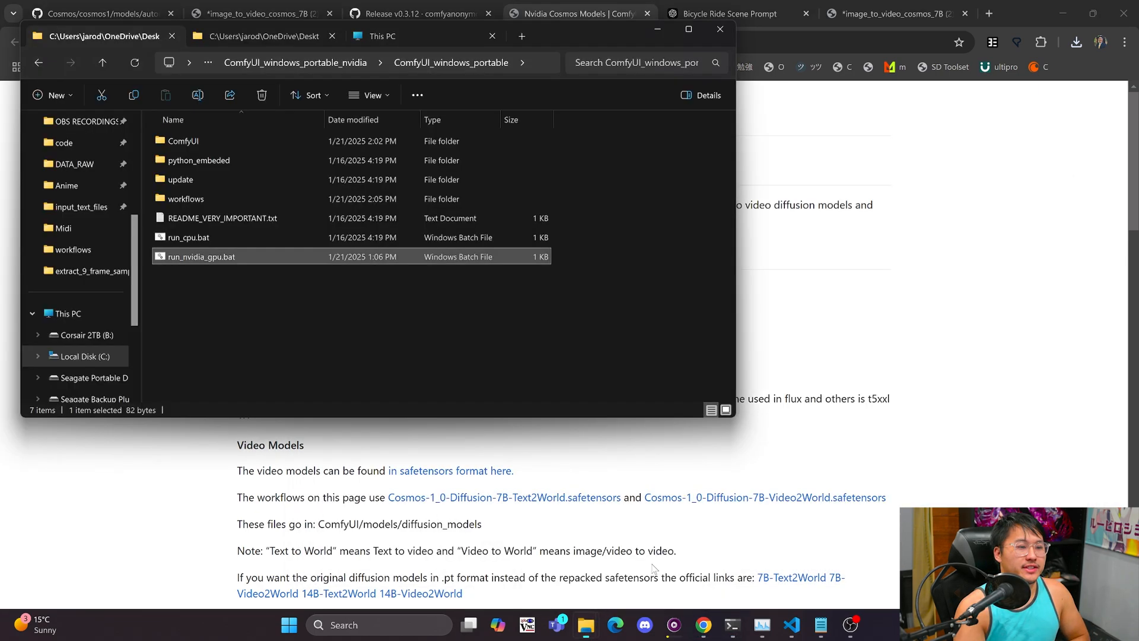
{"action": "double_click", "coordinate": [282, 255]}
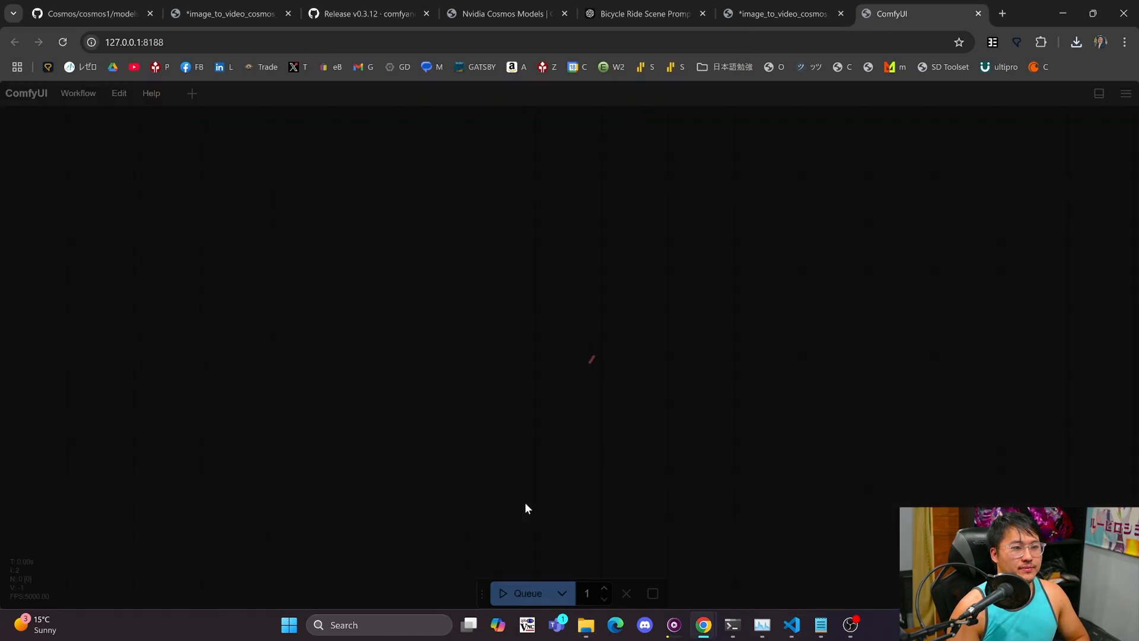
{"action": "scroll", "coordinate": [474, 303], "scroll_direction": "down", "scroll_amount": 1}
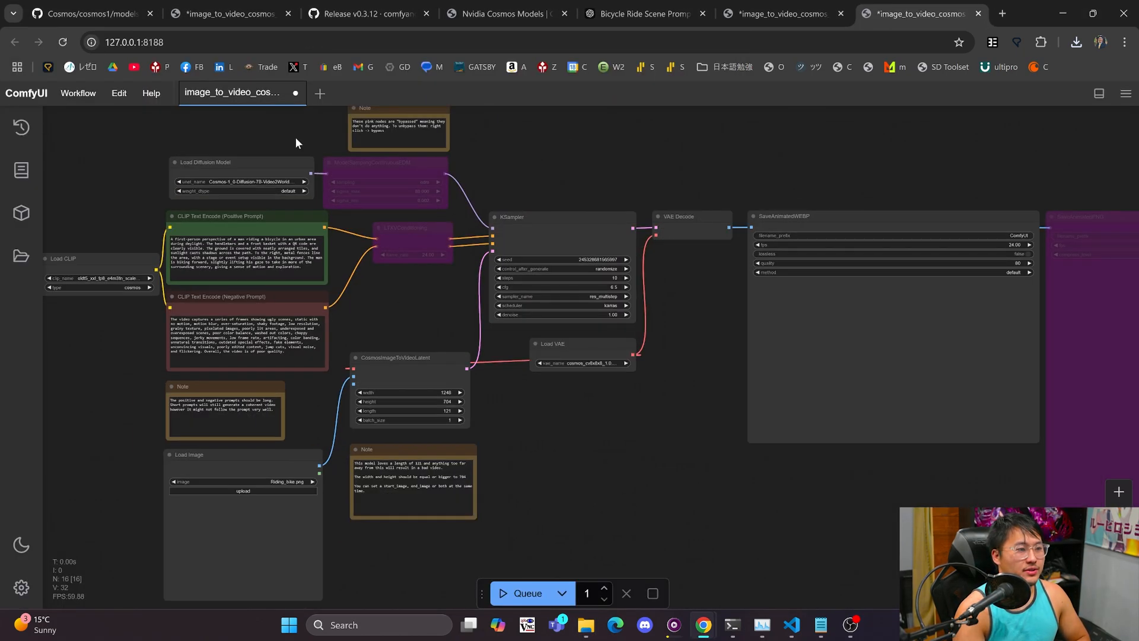
{"action": "left_click", "coordinate": [295, 93]}
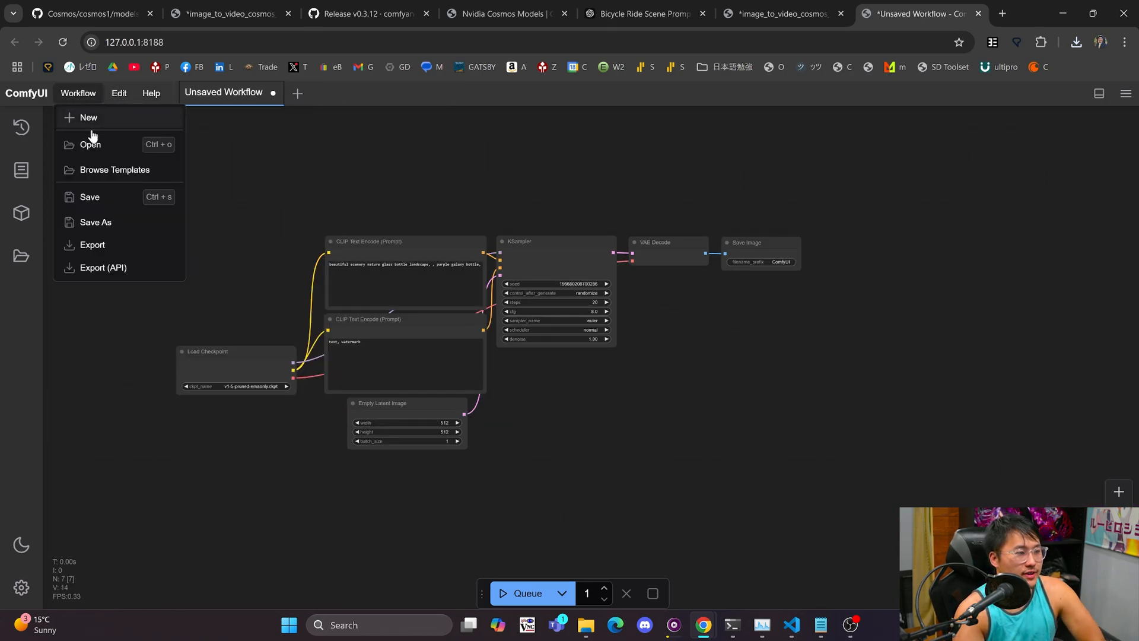
Open the text_to_video_cosmos_7B.webp workflow from the workflows folder inside ComfyUI_windows_portable.
{"action": "left_click", "coordinate": [93, 145]}
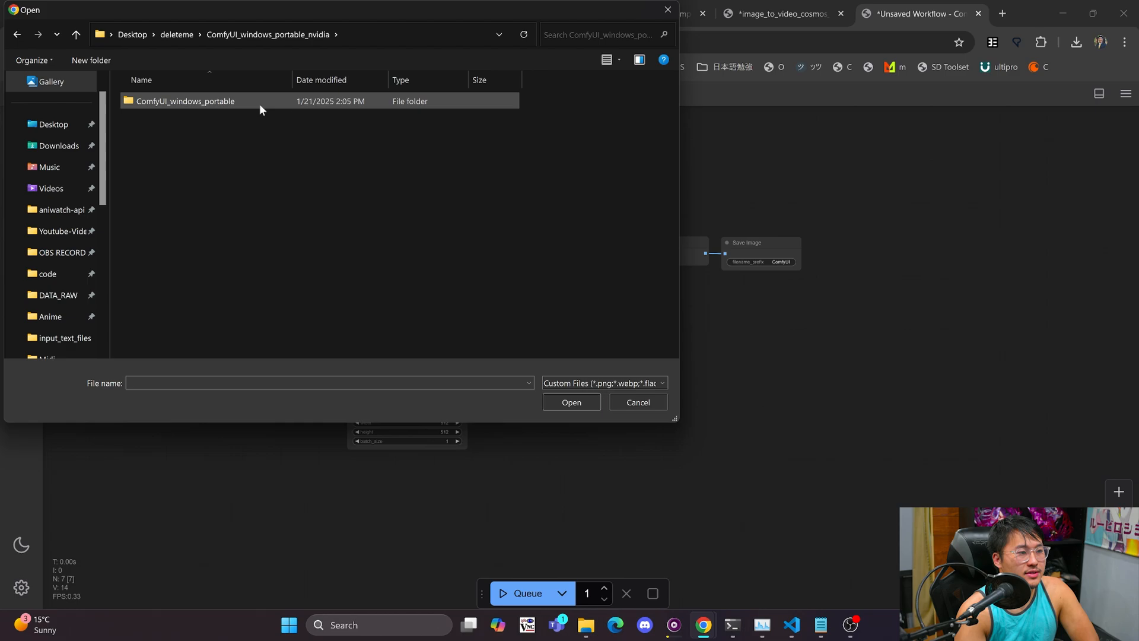
{"action": "double_click", "coordinate": [214, 158]}
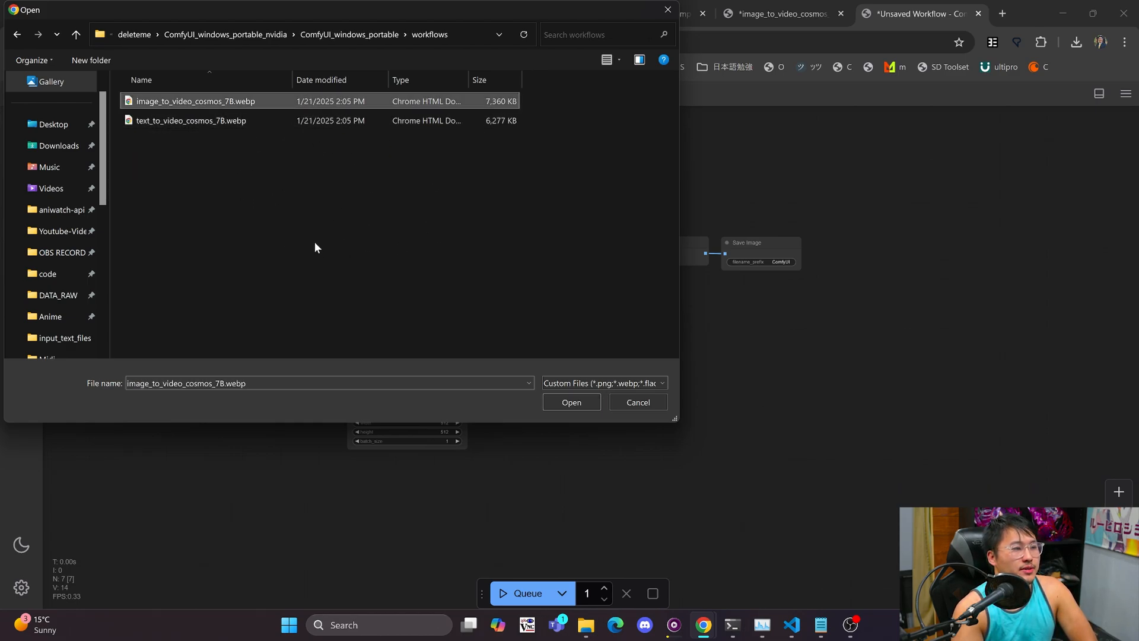
{"action": "left_click", "coordinate": [262, 118]}
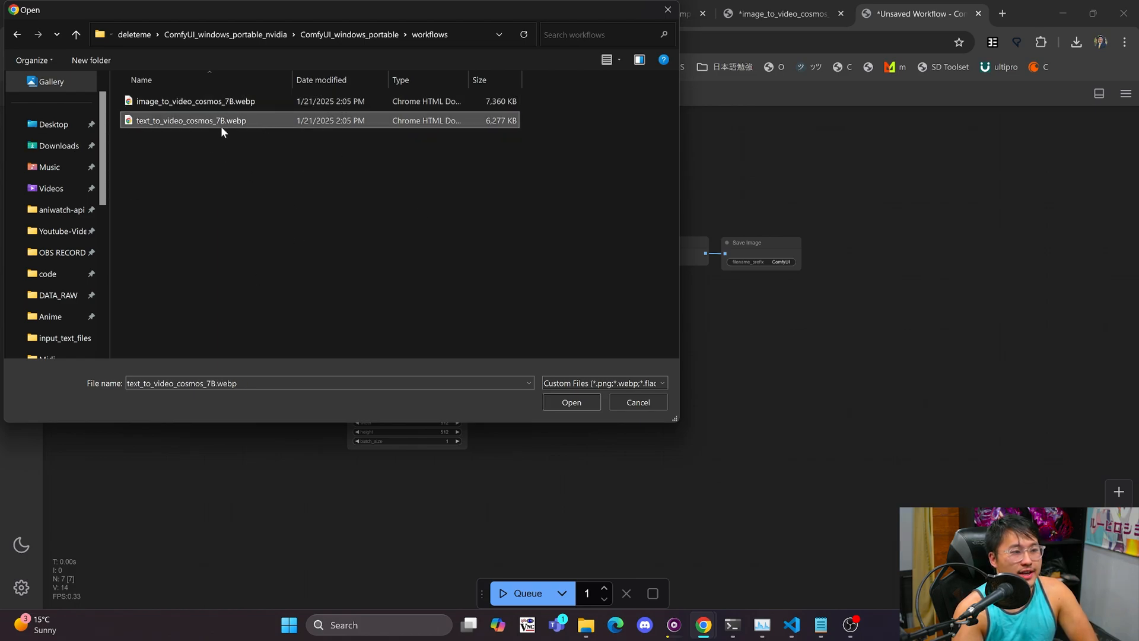
{"action": "left_click", "coordinate": [572, 402]}
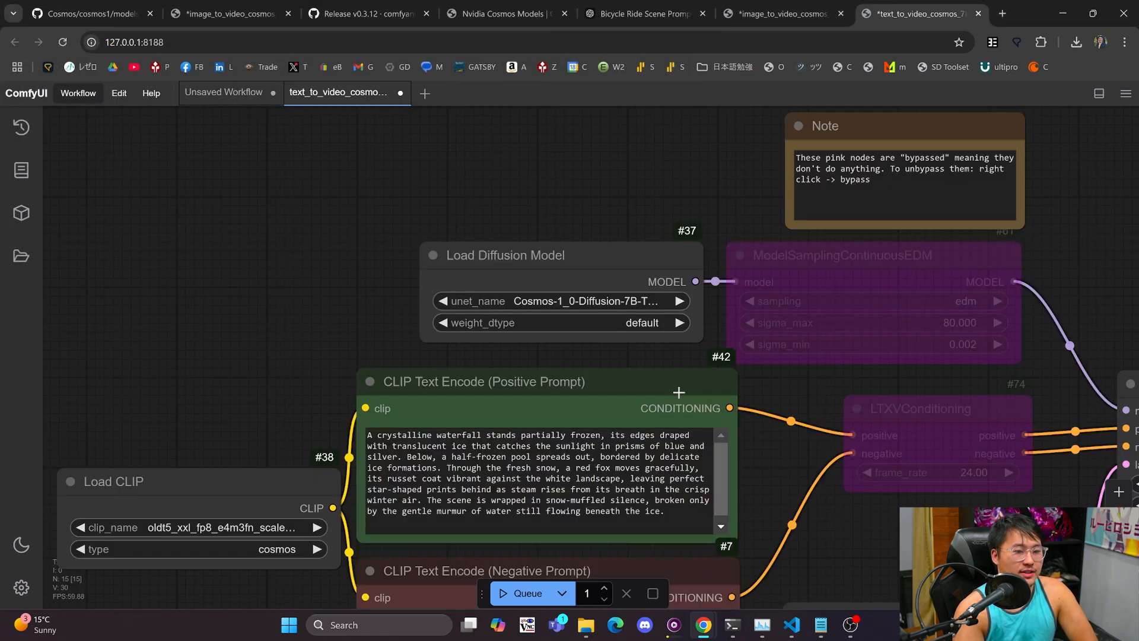
Look over the text-to-video workflow's model loaders, positive and negative prompts, EmptyCosmosLatentVideo and KSampler settings, and the notes.
{"action": "scroll", "coordinate": [679, 392], "scroll_direction": "down", "scroll_amount": 2}
{"action": "left_click_drag", "start_coordinate": [765, 465], "coordinate": [463, 322]}
{"action": "scroll", "coordinate": [463, 322], "scroll_direction": "down", "scroll_amount": 2}
{"action": "scroll", "coordinate": [462, 321], "scroll_direction": "left", "scroll_amount": 5}
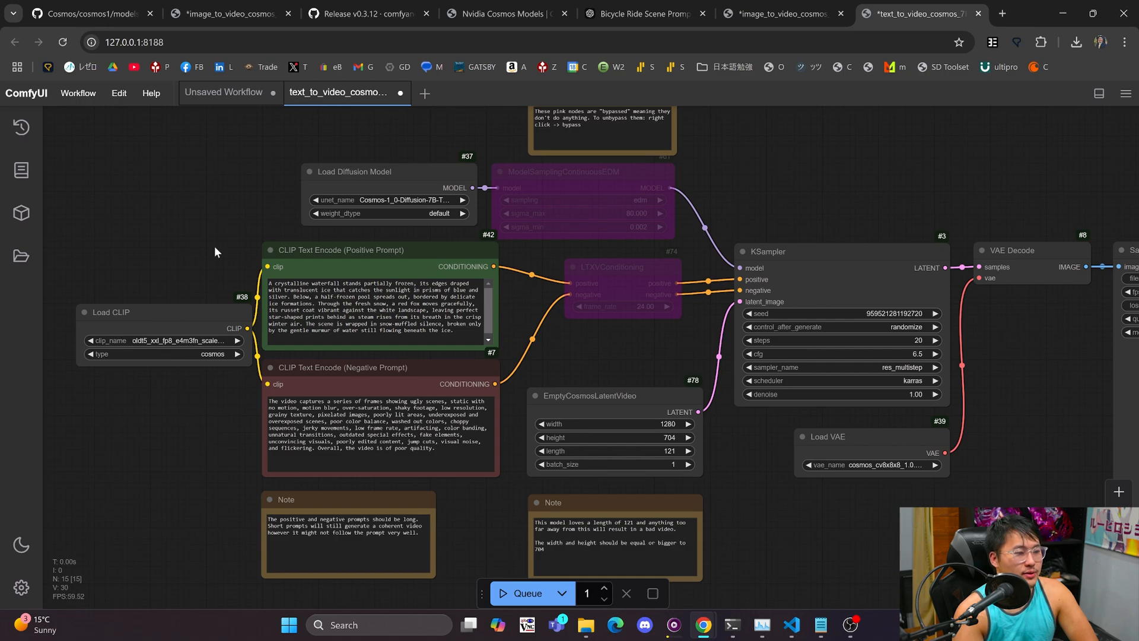
{"action": "scroll", "coordinate": [215, 252], "scroll_direction": "up", "scroll_amount": 3}
{"action": "scroll", "coordinate": [214, 252], "scroll_direction": "right", "scroll_amount": 3}
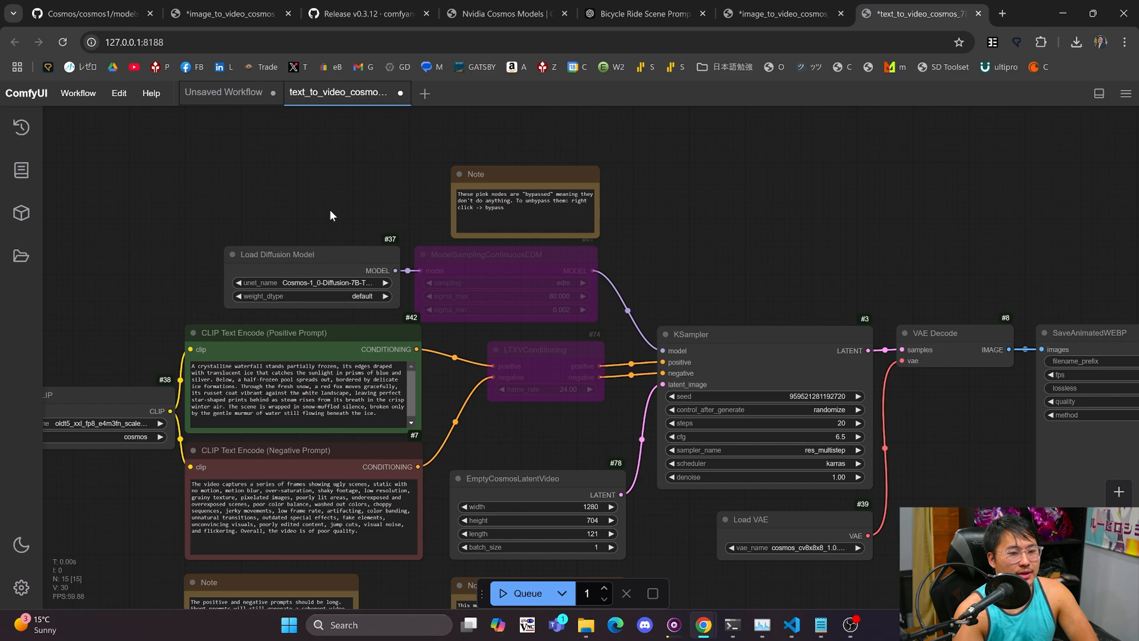
{"action": "scroll", "coordinate": [610, 483], "scroll_direction": "down", "scroll_amount": 5}
{"action": "scroll", "coordinate": [610, 482], "scroll_direction": "right", "scroll_amount": 2}
{"action": "scroll", "coordinate": [576, 376], "scroll_direction": "up", "scroll_amount": 2}
{"action": "scroll", "coordinate": [576, 376], "scroll_direction": "right", "scroll_amount": 1}
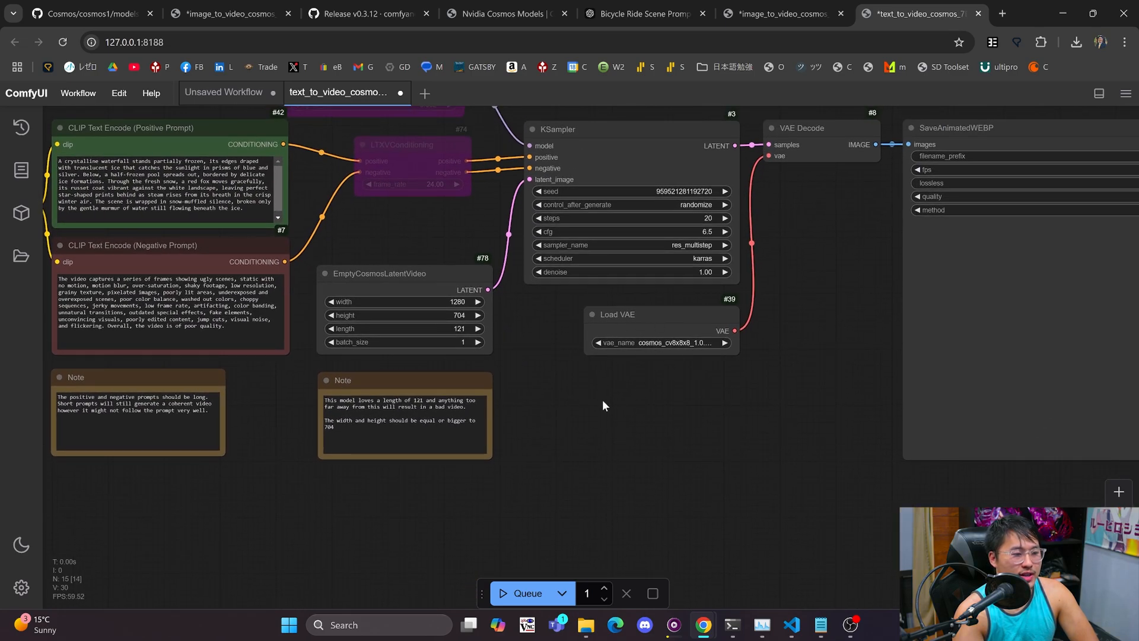
{"action": "scroll", "coordinate": [602, 400], "scroll_direction": "up", "scroll_amount": 3}
{"action": "scroll", "coordinate": [603, 400], "scroll_direction": "left", "scroll_amount": 4}
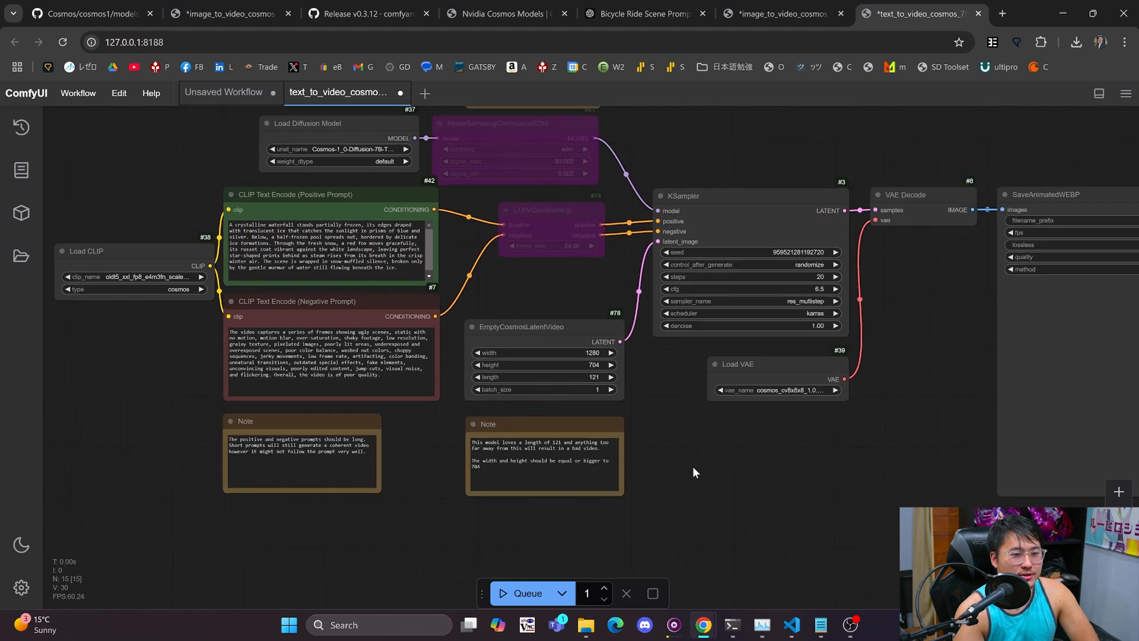
{"action": "scroll", "coordinate": [692, 465], "scroll_direction": "down", "scroll_amount": 3}
{"action": "scroll", "coordinate": [646, 483], "scroll_direction": "up", "scroll_amount": 2}
{"action": "scroll", "coordinate": [657, 490], "scroll_direction": "right", "scroll_amount": 1}
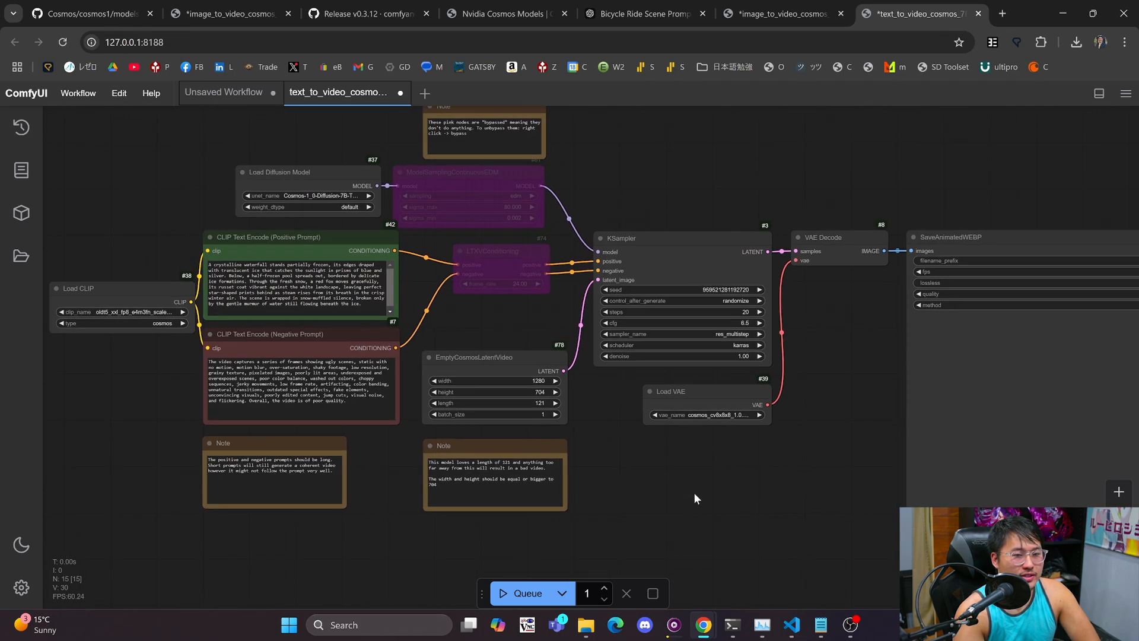
{"action": "scroll", "coordinate": [695, 498], "scroll_direction": "down", "scroll_amount": 2}
{"action": "scroll", "coordinate": [730, 482], "scroll_direction": "up", "scroll_amount": 1}
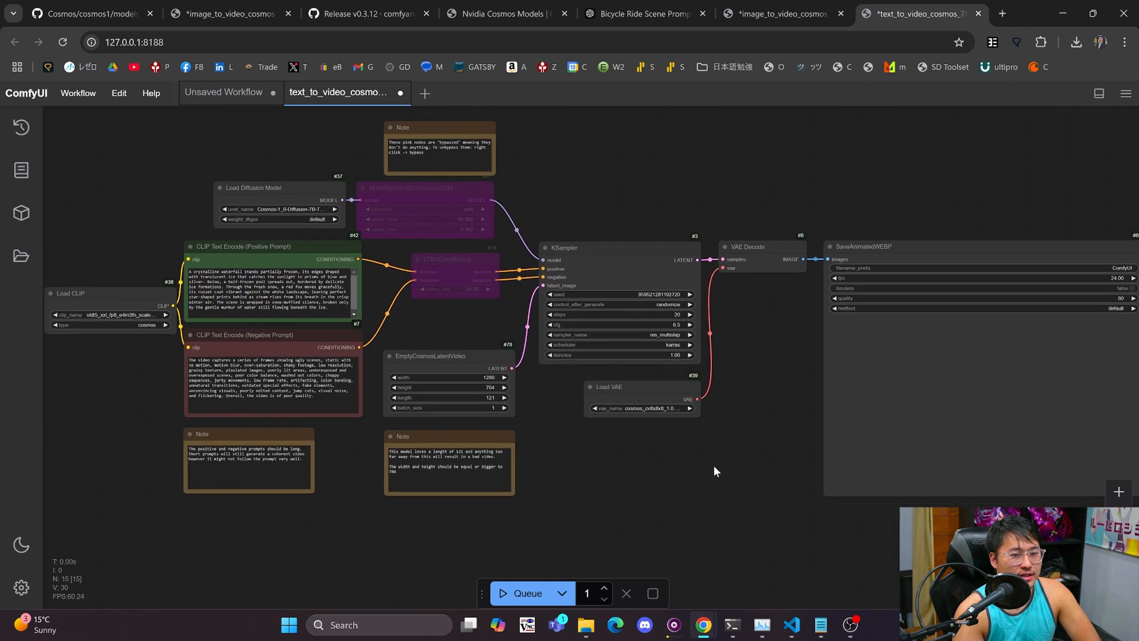
Examine the workflow through to the SaveAnimatedWEBP node and view the generated video ComfyUI_00477_.webp.
{"action": "scroll", "coordinate": [713, 465], "scroll_direction": "down", "scroll_amount": 1}
{"action": "scroll", "coordinate": [677, 469], "scroll_direction": "right", "scroll_amount": 3}
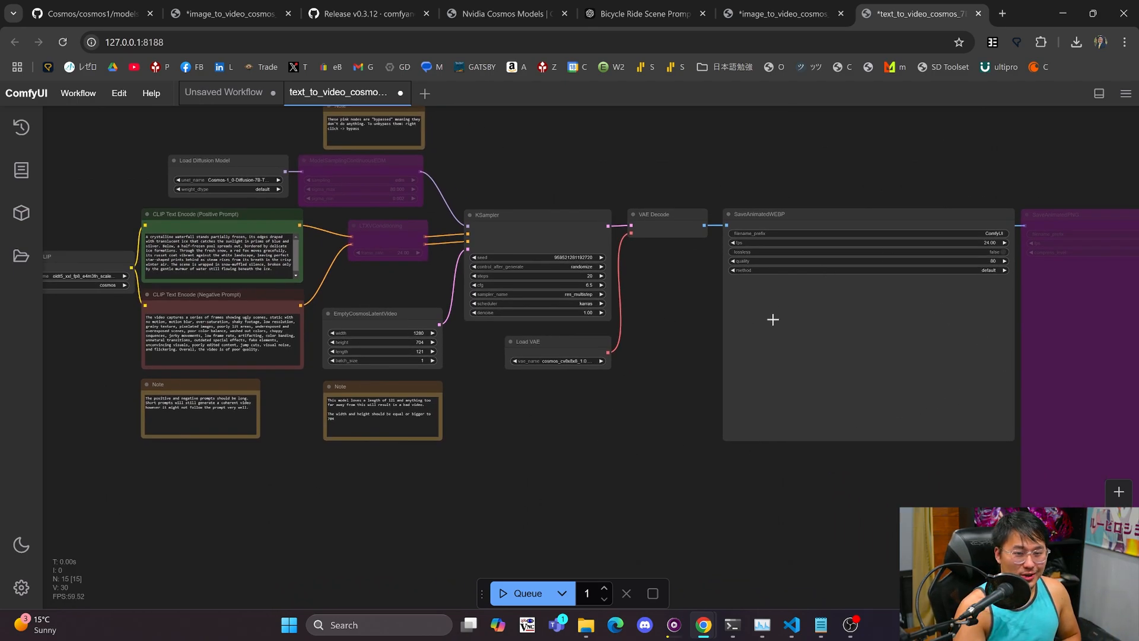
{"action": "scroll", "coordinate": [599, 371], "scroll_direction": "left", "scroll_amount": 2}
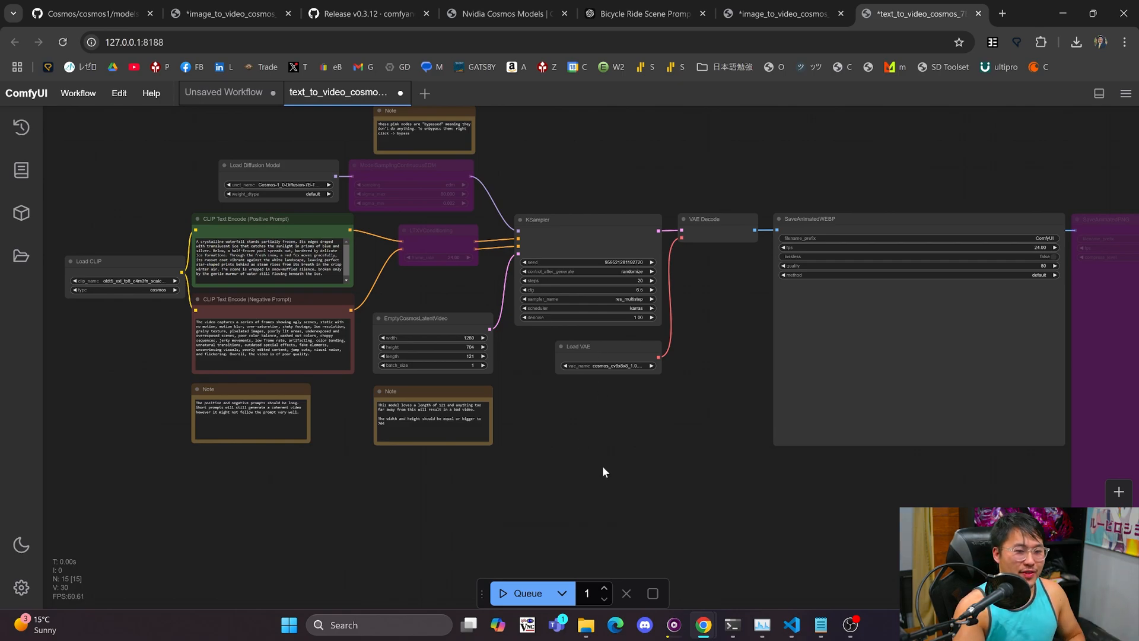
{"action": "scroll", "coordinate": [178, 419], "scroll_direction": "left", "scroll_amount": 2}
{"action": "scroll", "coordinate": [178, 419], "scroll_direction": "up", "scroll_amount": 1}
{"action": "left_click_drag", "start_coordinate": [622, 473], "coordinate": [695, 494]}
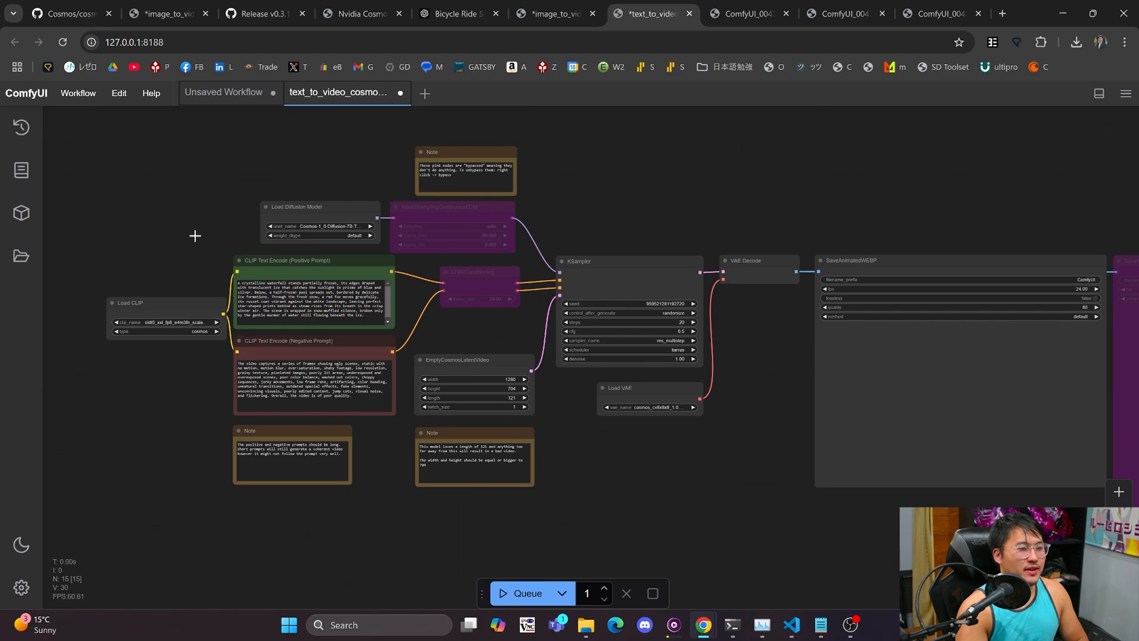
{"action": "left_click", "coordinate": [735, 18]}
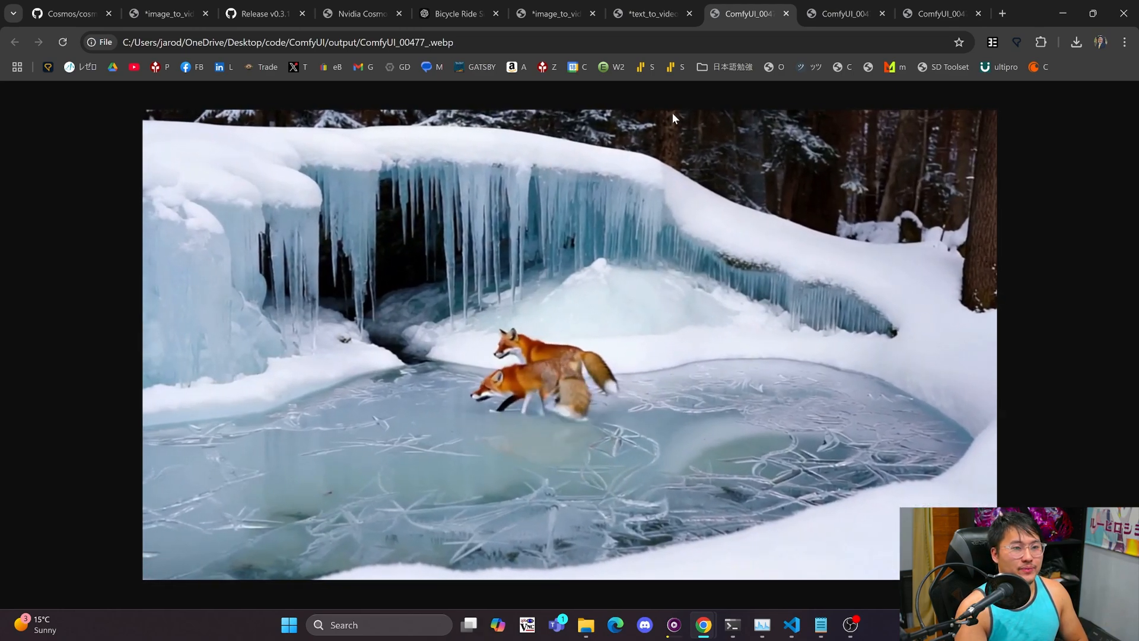
Return to ComfyUI and open the image_to_video_cosmos_7B.webp workflow from the workflows folder.
{"action": "left_click", "coordinate": [654, 16]}
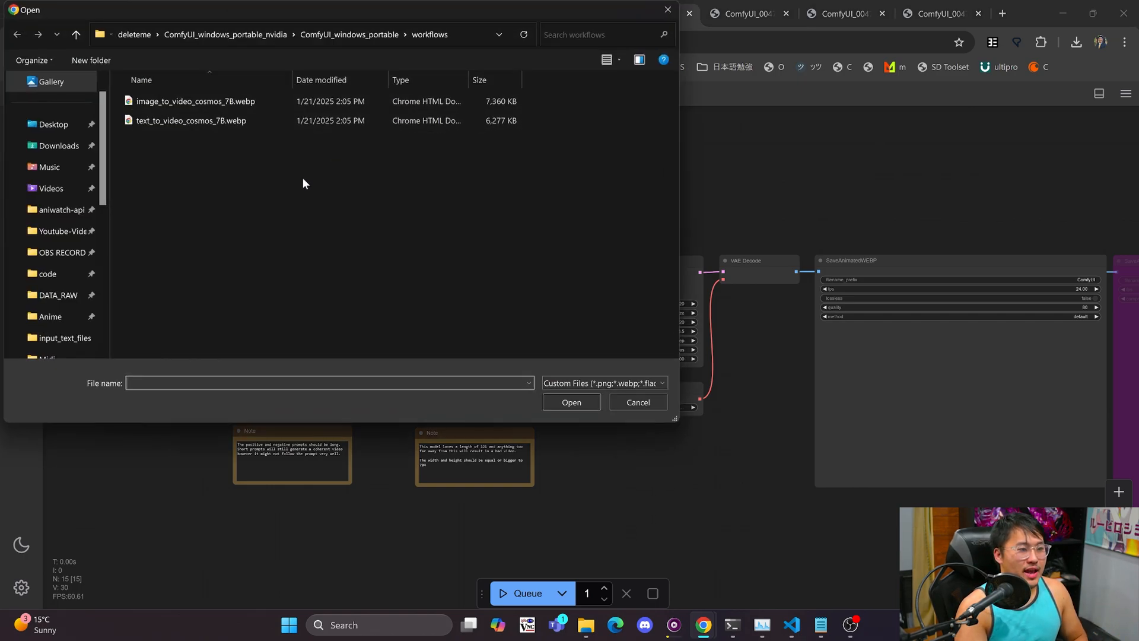
{"action": "double_click", "coordinate": [247, 102]}
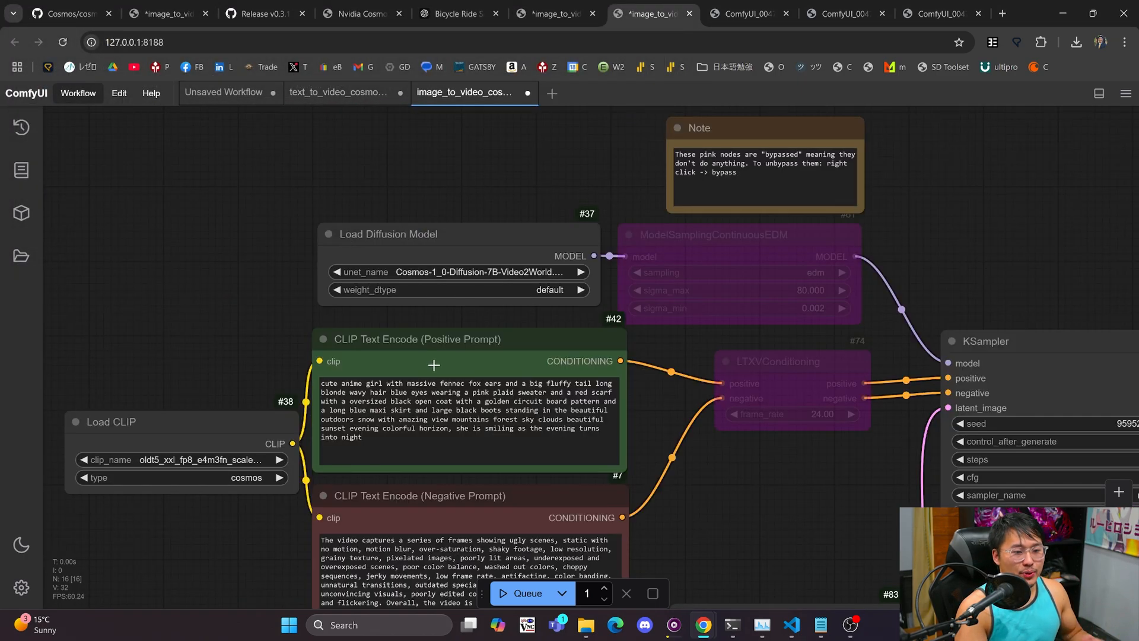
Set the image of the image-to-video workflow's Load Image node to Riding_bike.png.
{"action": "left_click_drag", "start_coordinate": [717, 500], "coordinate": [471, 284]}
{"action": "scroll", "coordinate": [515, 328], "scroll_direction": "down", "scroll_amount": 2}
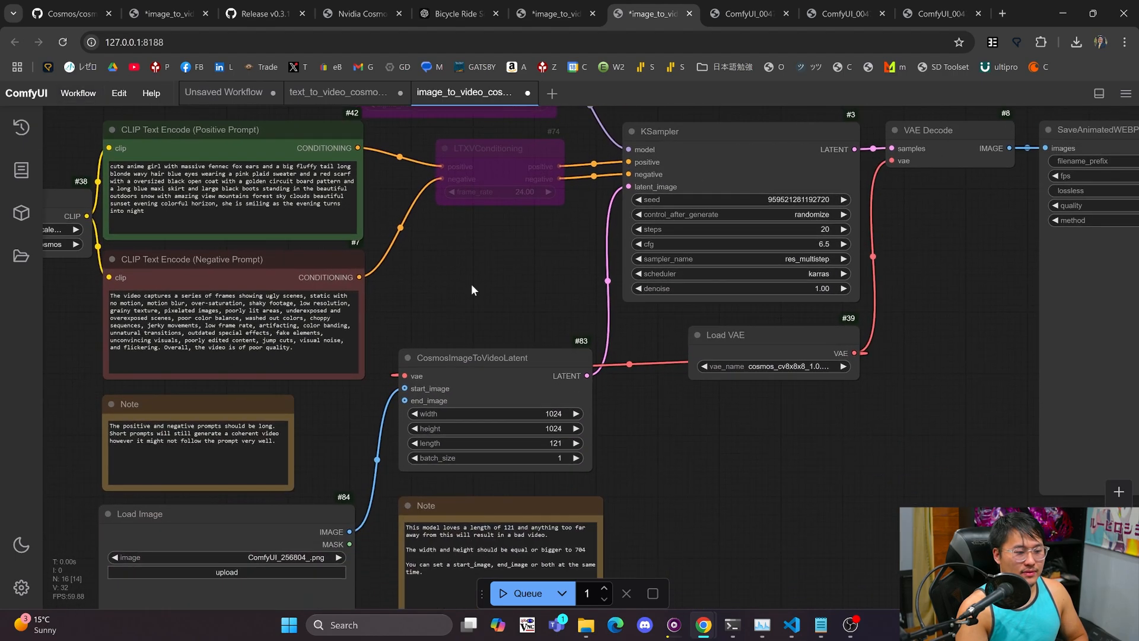
{"action": "left_click", "coordinate": [306, 546]}
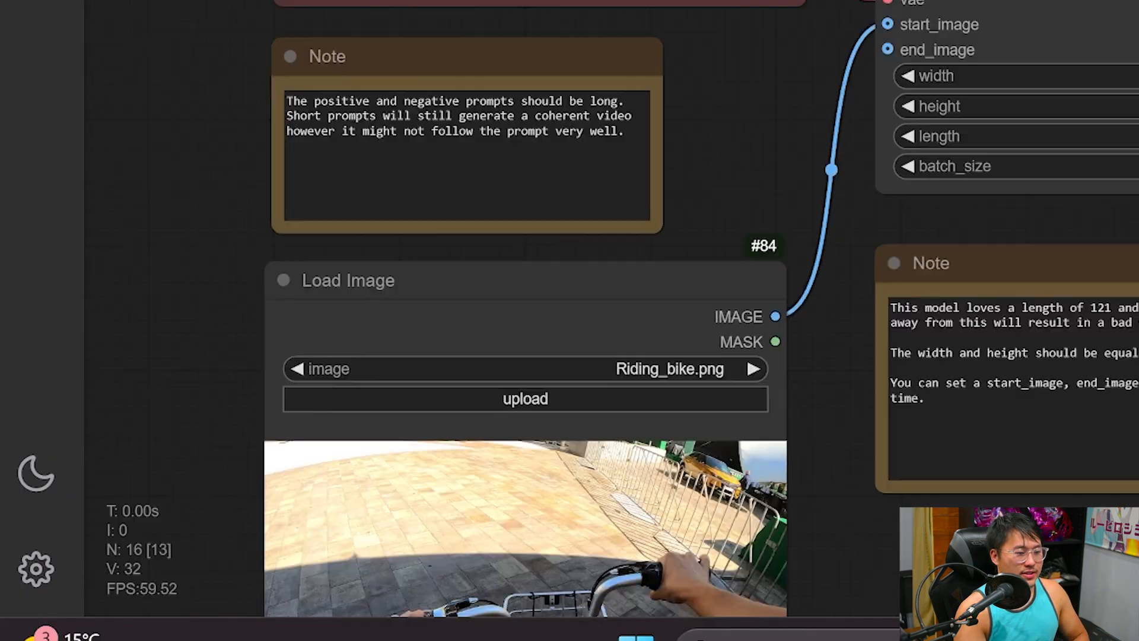
Inspect the Riding_bike.png start image and the latent settings, and view the generated video ComfyUI_00478_.webp.
{"action": "left_click_drag", "start_coordinate": [380, 591], "coordinate": [336, 458]}
{"action": "scroll", "coordinate": [529, 212], "scroll_direction": "up", "scroll_amount": 3}
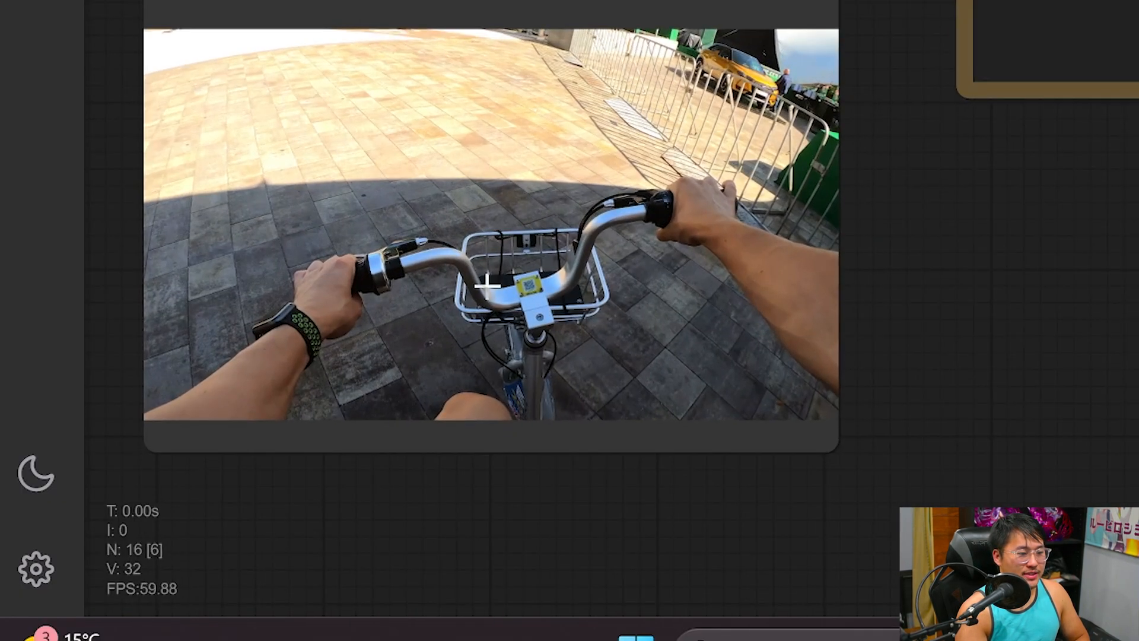
{"action": "left_click_drag", "start_coordinate": [1007, 202], "coordinate": [939, 338]}
{"action": "scroll", "coordinate": [1028, 394], "scroll_direction": "down", "scroll_amount": 1}
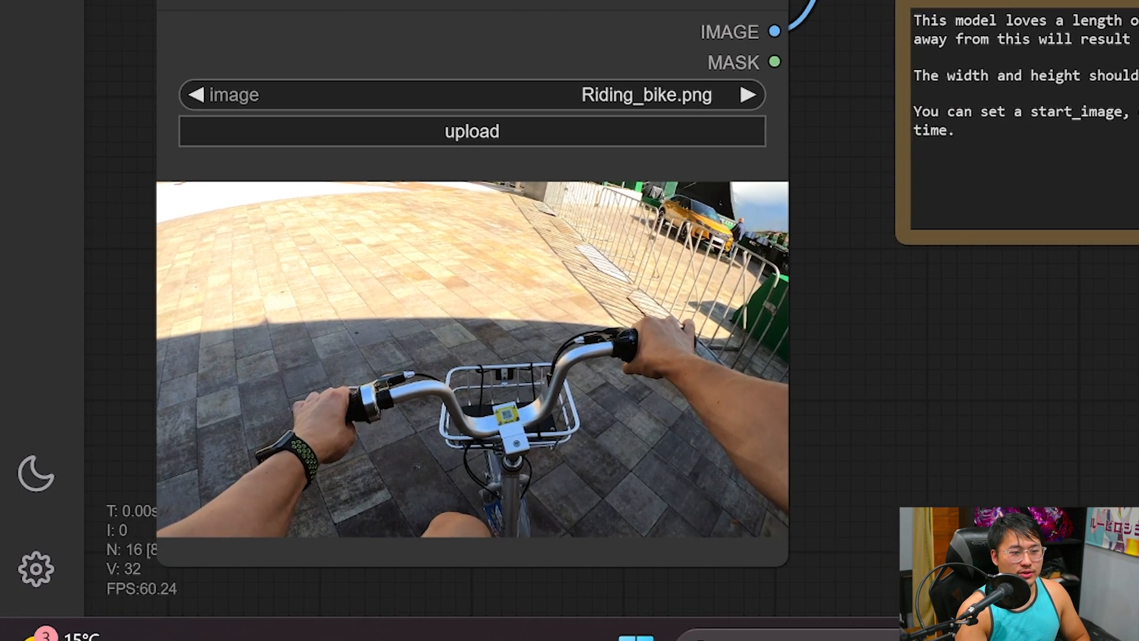
{"action": "left_click_drag", "start_coordinate": [718, 321], "coordinate": [670, 395]}
{"action": "scroll", "coordinate": [670, 396], "scroll_direction": "down", "scroll_amount": 1}
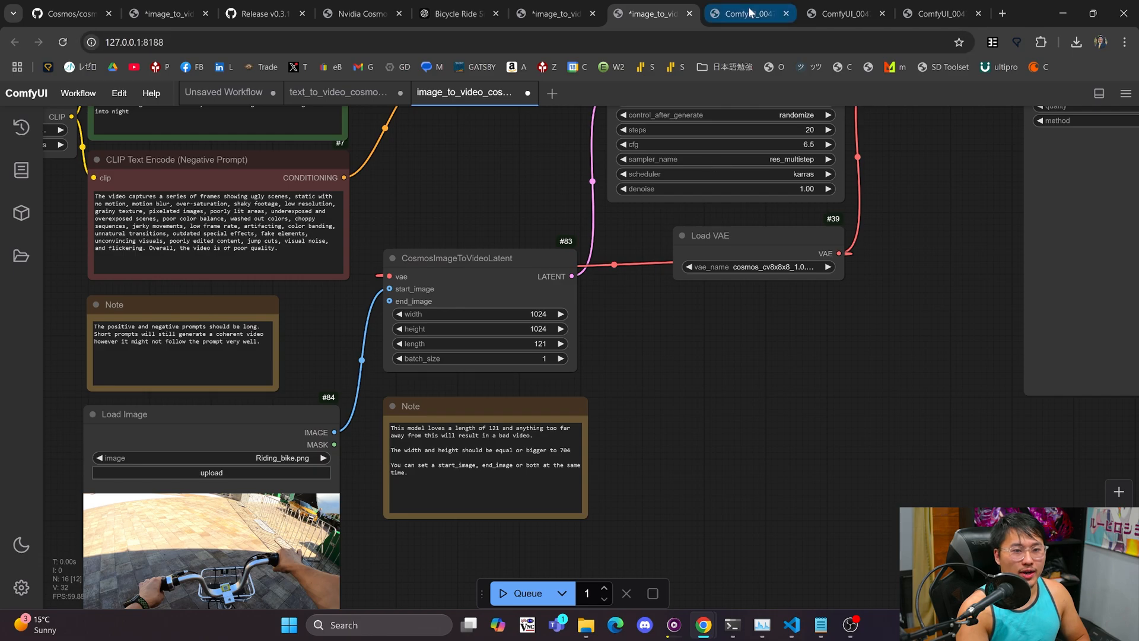
{"action": "key", "text": "ctrl+Tab"}
{"action": "key", "text": "ctrl+Tab"}
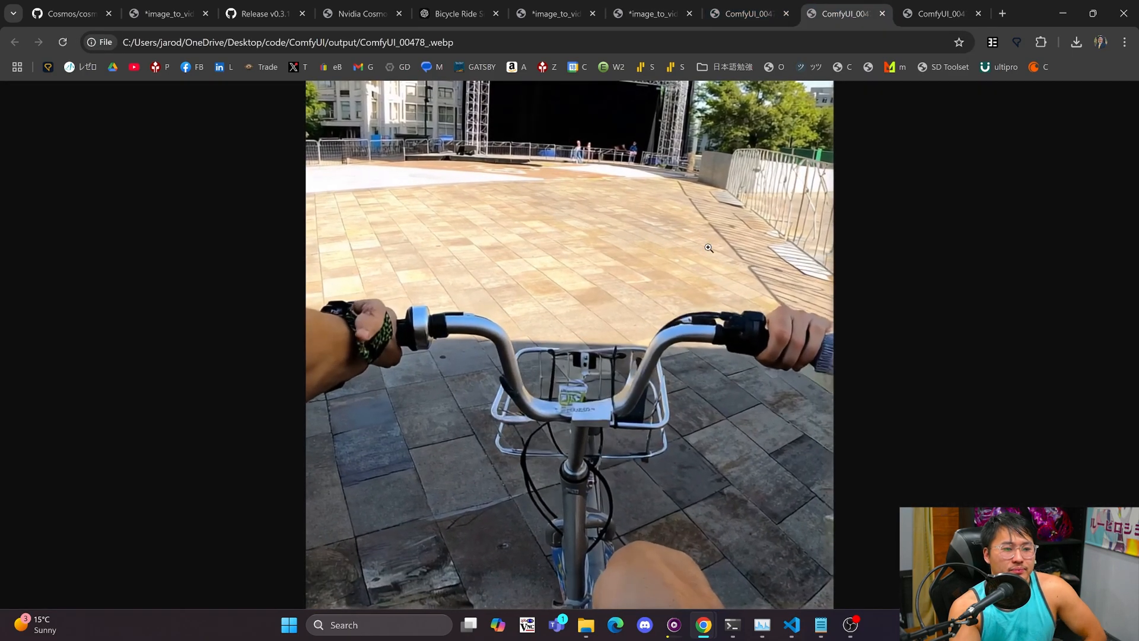